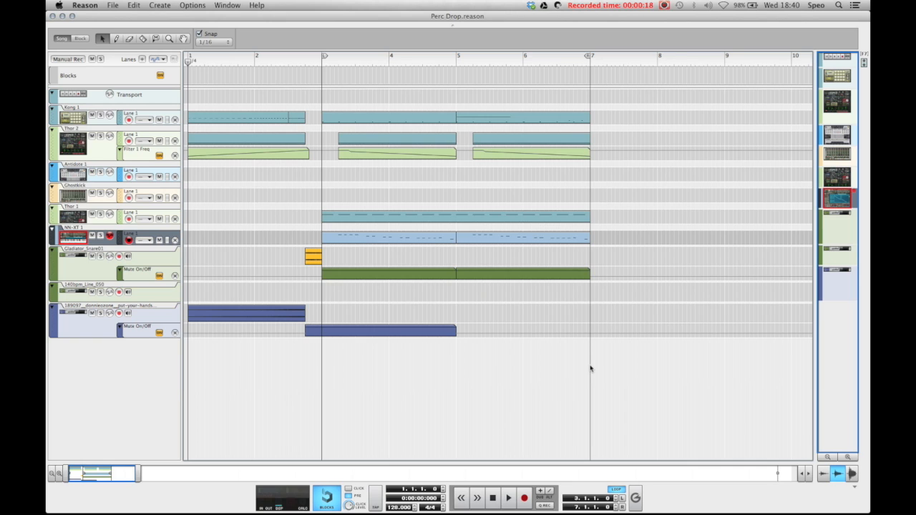
# - Play the finished Perc Drop arrangement from the start, stop it and return to the beginning of the song
pyautogui.press('space')
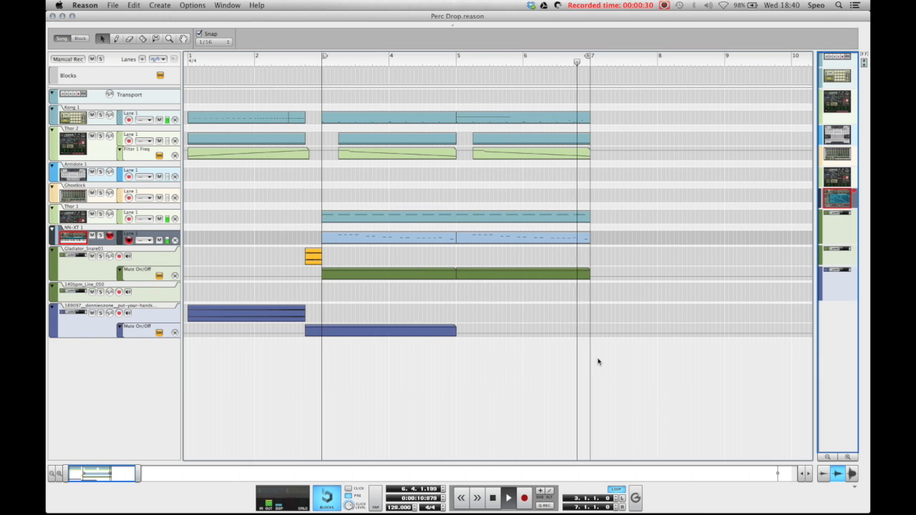
pyautogui.press('space')
pyautogui.hotkey('shift', 'Return')
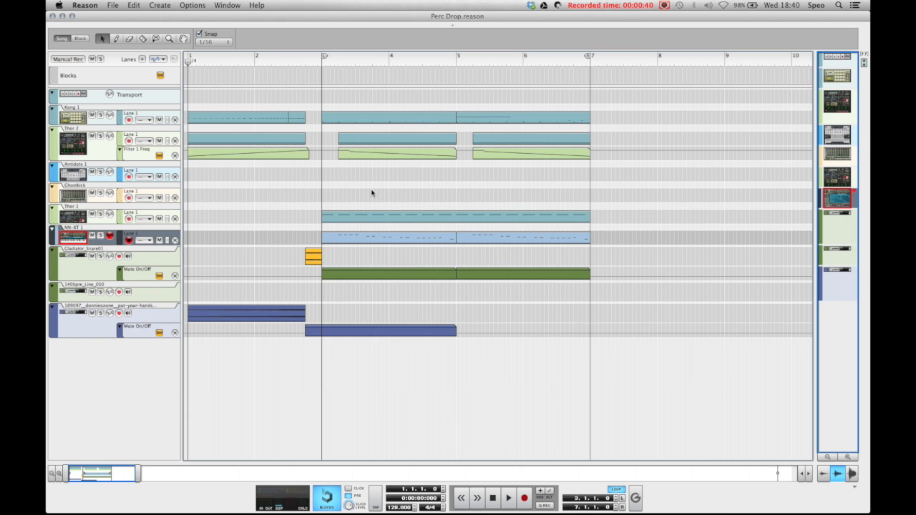
# - Create a new song and turn its rack around to the front side
pyautogui.click(117, 4)
pyautogui.click(126, 16)
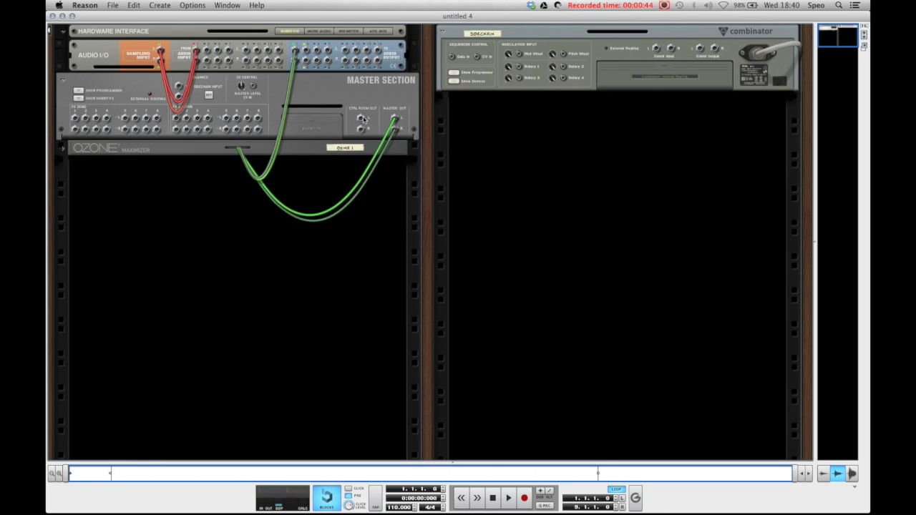
pyautogui.press('Tab')
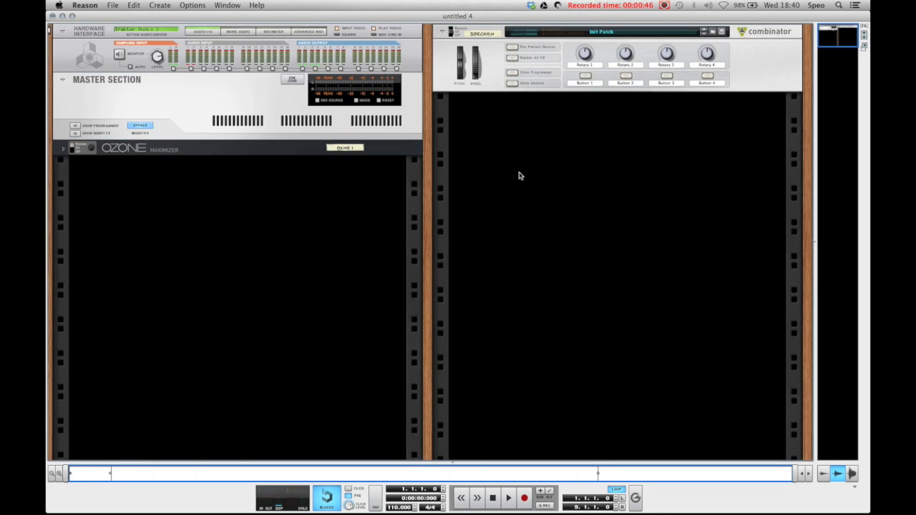
# - Add a Kong Drum Designer to the rack below the Ozone Maximizer
pyautogui.rightClick(244, 207)
pyautogui.moveTo(275, 264)
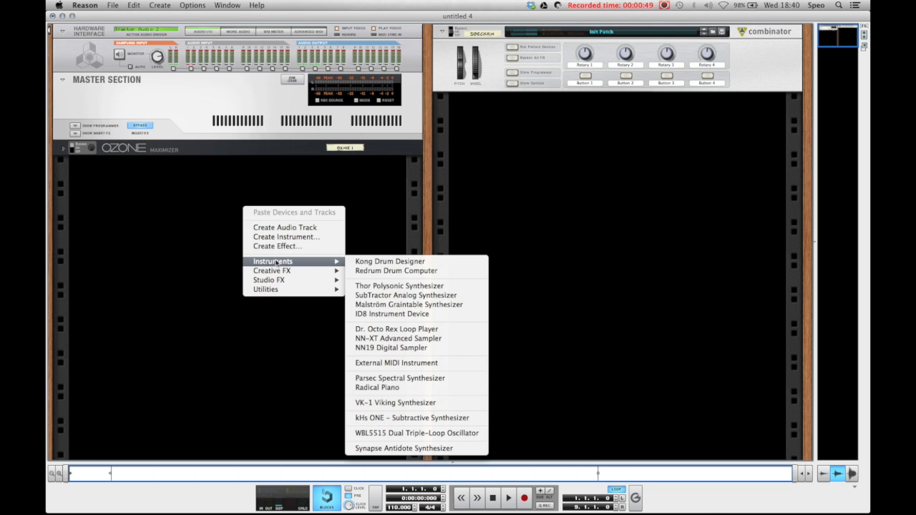
pyautogui.click(388, 264)
# - Load the SkyLine.kong patch from the Tech House Kits folder into the Kong drum machine
pyautogui.click(179, 182)
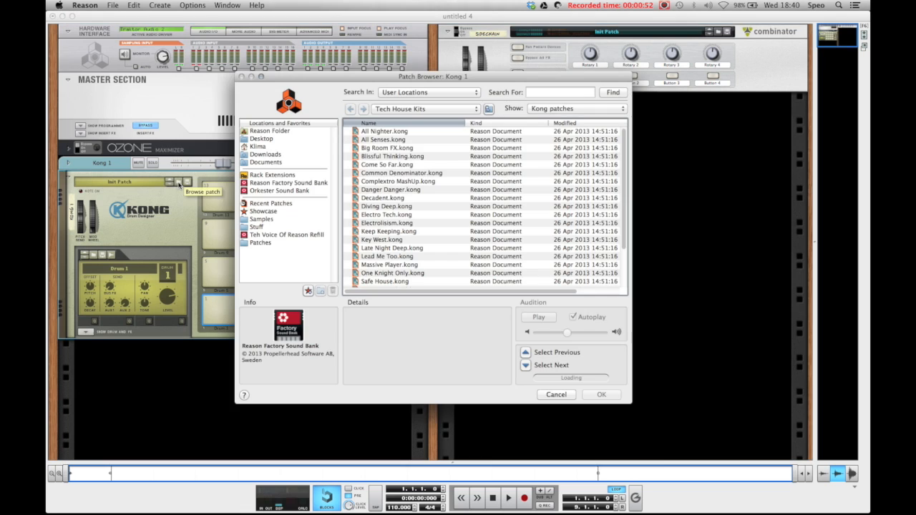
pyautogui.click(409, 108)
pyautogui.click(405, 120)
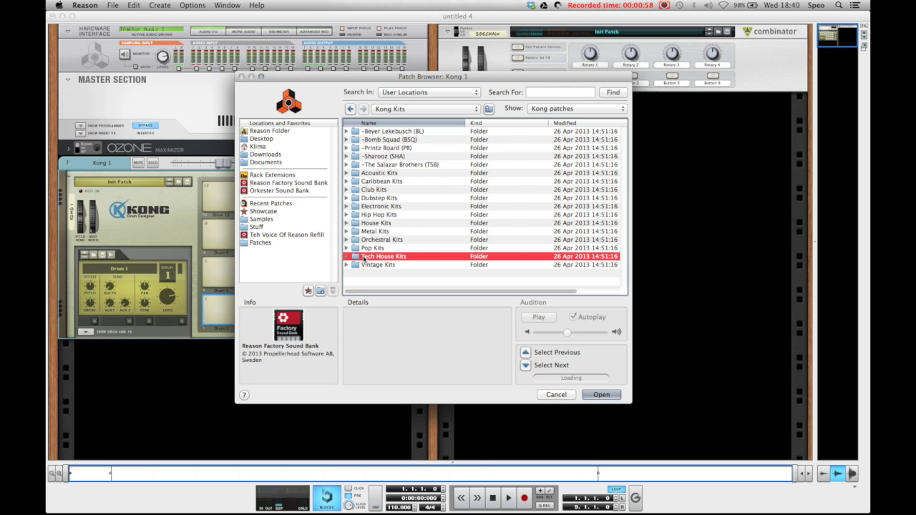
pyautogui.doubleClick(367, 257)
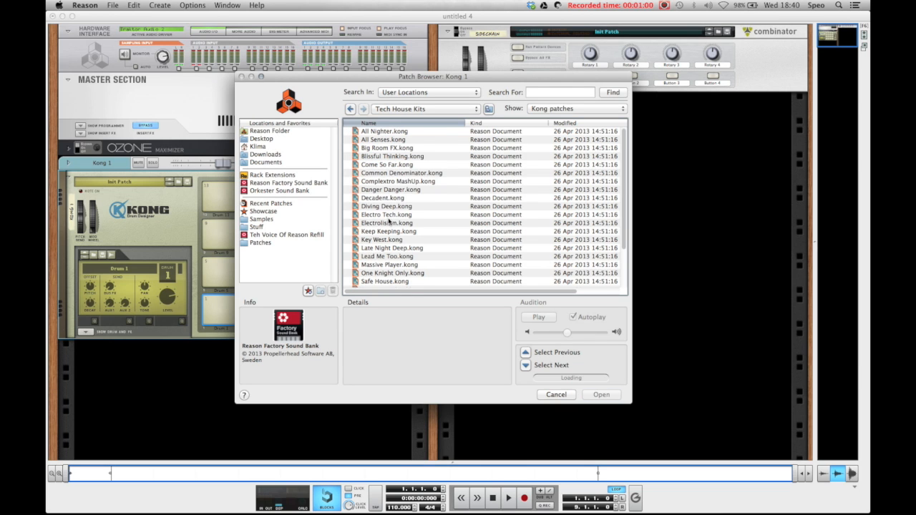
pyautogui.scroll(-3, 389, 224)
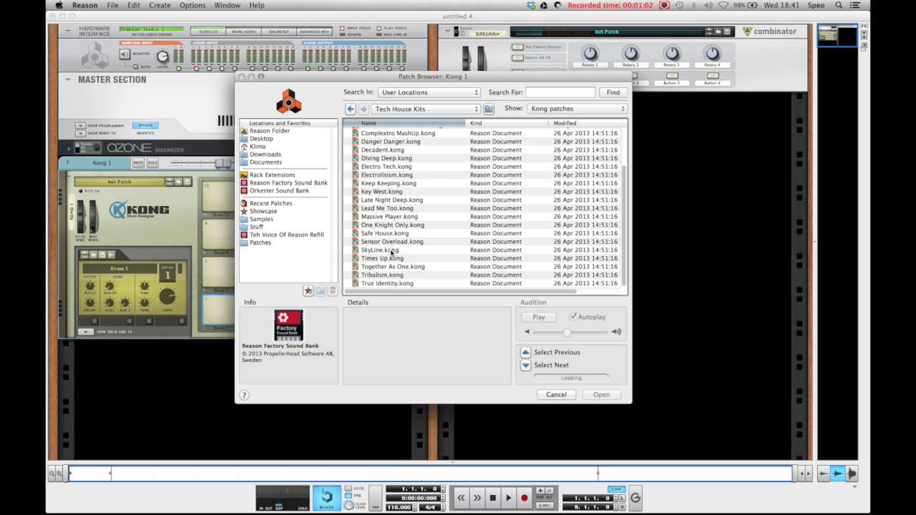
pyautogui.doubleClick(379, 250)
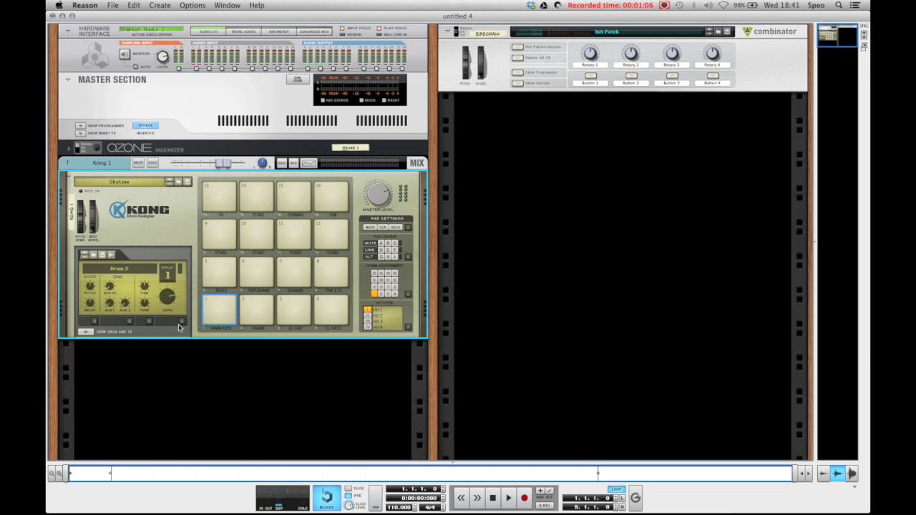
# - Show Kong's drum and FX section and shorten the amp envelope decay of the main kick's NN-Nano sampler
pyautogui.click(81, 334)
pyautogui.scroll(-3, 100, 336)
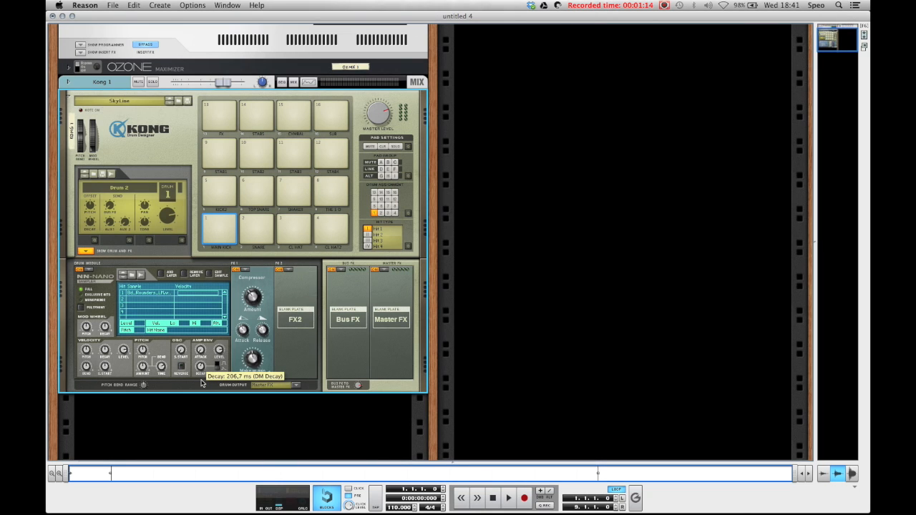
pyautogui.moveTo(201, 367); pyautogui.dragTo(201, 371)
# - Set the song tempo to 128 BPM
pyautogui.click(396, 508)
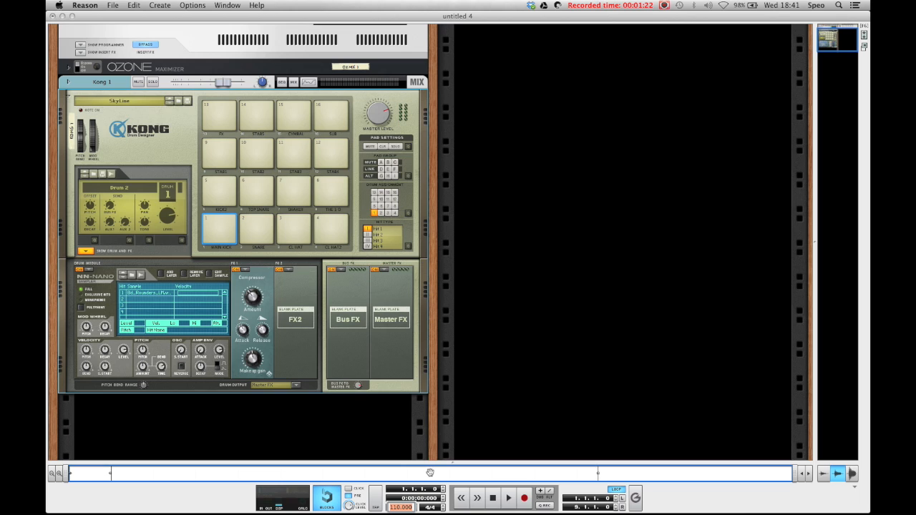
pyautogui.write('128')
pyautogui.press('Return')
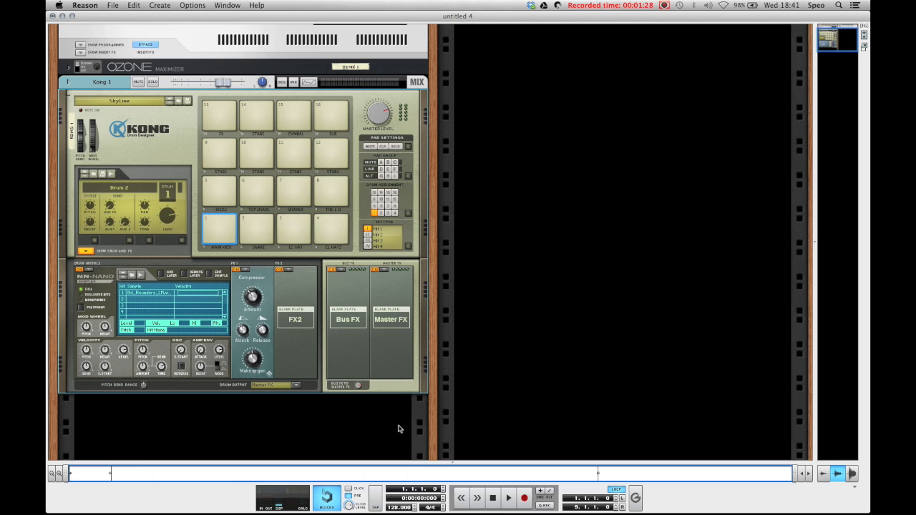
# - Record a one-bar main kick pattern on the Kong track from bar 1 and quantize the recorded clip in the sequencer
pyautogui.press('super+Return')
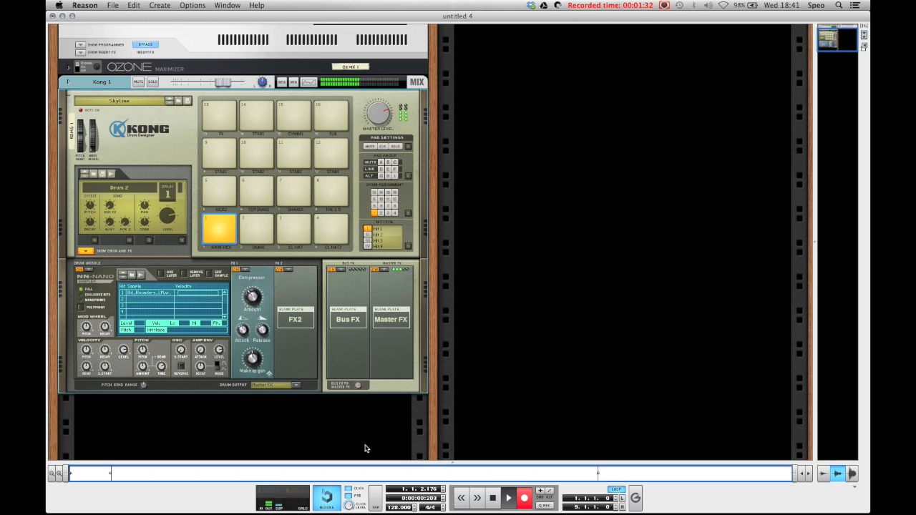
pyautogui.press('space')
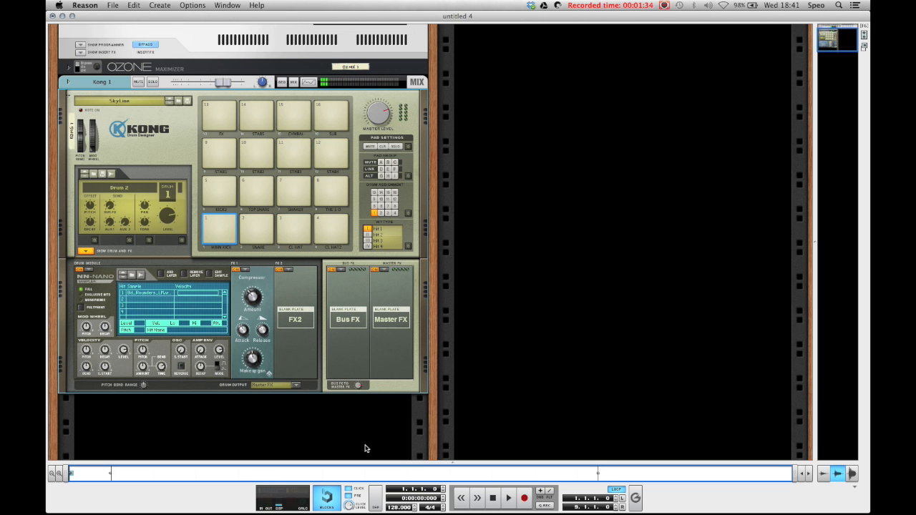
pyautogui.press('F7')
pyautogui.moveTo(789, 468); pyautogui.dragTo(207, 134)
pyautogui.rightClick(209, 116)
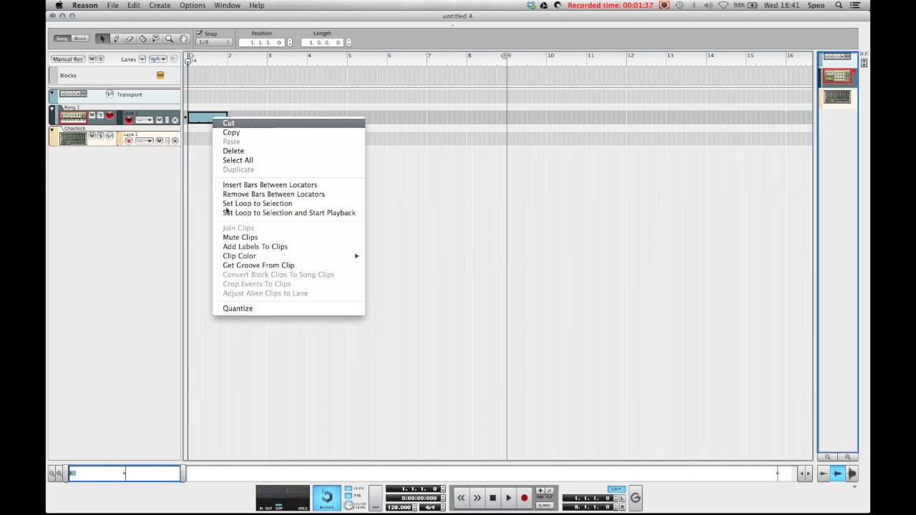
pyautogui.click(250, 308)
# - Repeat the kick clip across bars 1 to 4, end the loop at bar 5 and play the loop
pyautogui.moveTo(224, 115); pyautogui.dragTo(290, 120)
pyautogui.keyDown('super'); pyautogui.click(347, 63); pyautogui.keyUp('super')
pyautogui.click(370, 101)
pyautogui.press('space')
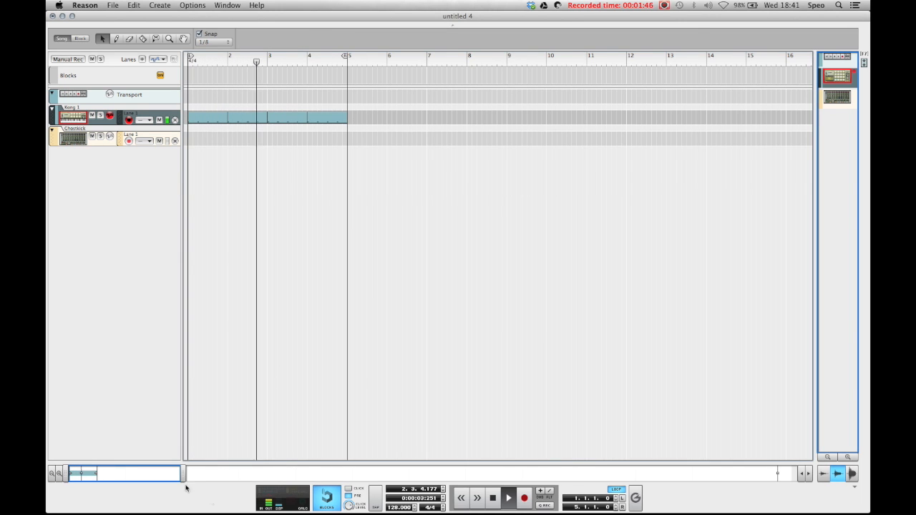
pyautogui.press('space')
pyautogui.moveTo(183, 474); pyautogui.dragTo(138, 474)
# - Add a Thor Polysonic Synthesizer to the rack below the Sidechain Combinator
pyautogui.press('F6')
pyautogui.scroll(3, 581, 177)
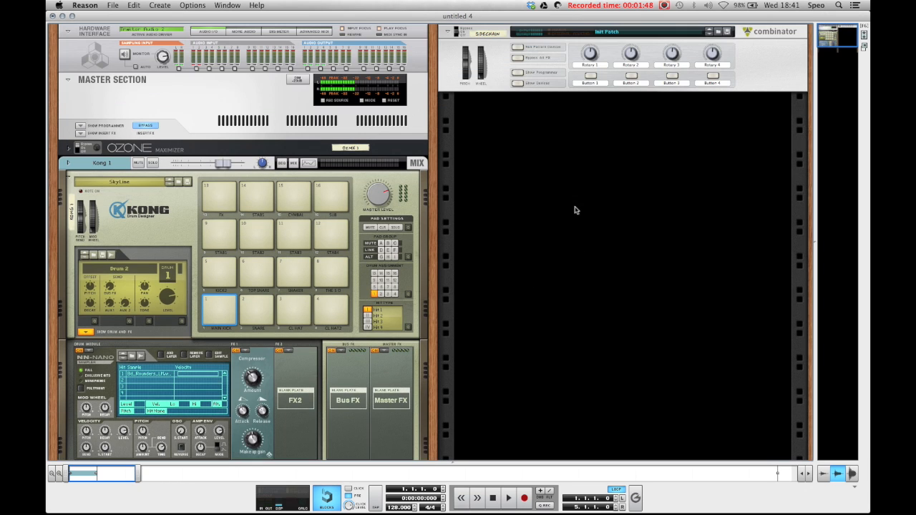
pyautogui.rightClick(512, 141)
pyautogui.moveTo(547, 196)
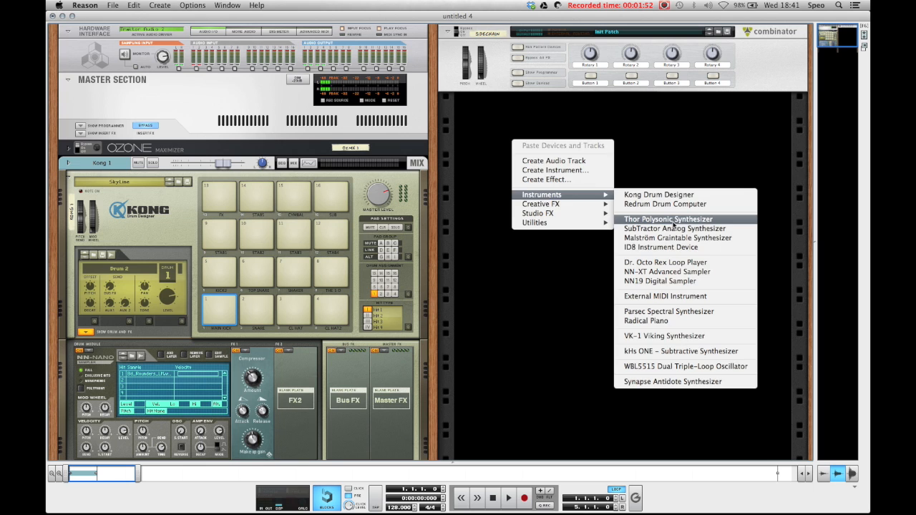
pyautogui.click(669, 219)
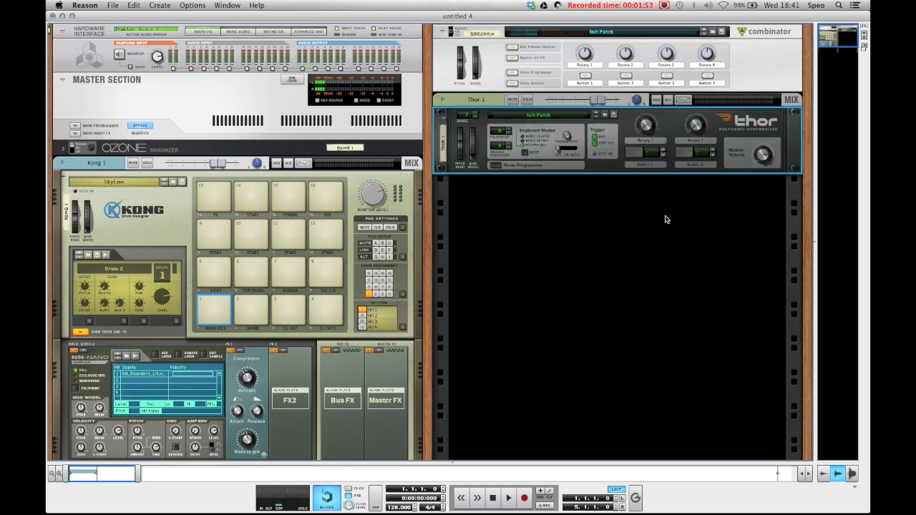
# - Show Thor's programmer and set Filter 1 to Bypass
pyautogui.click(496, 167)
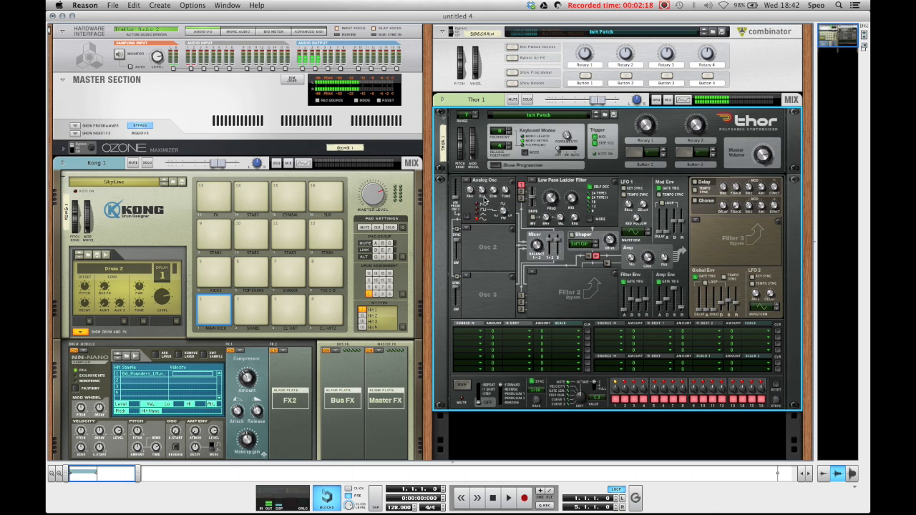
pyautogui.click(531, 181)
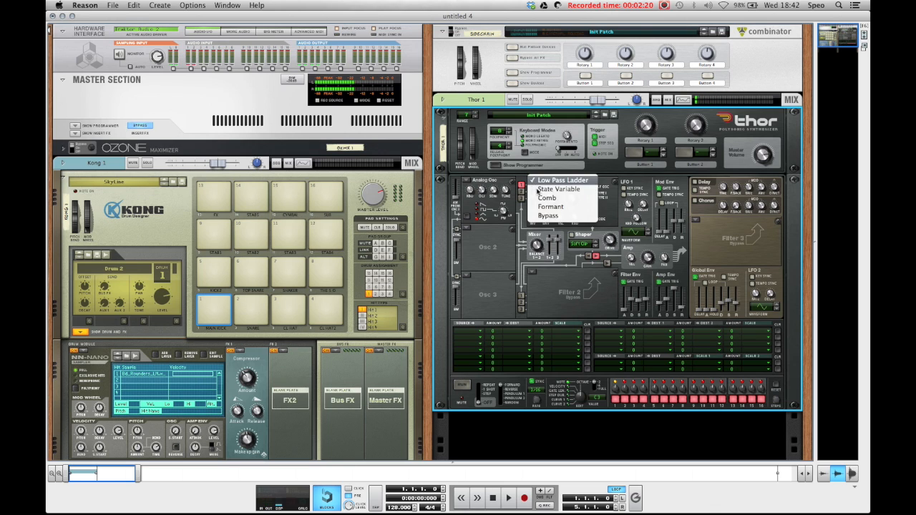
pyautogui.click(547, 215)
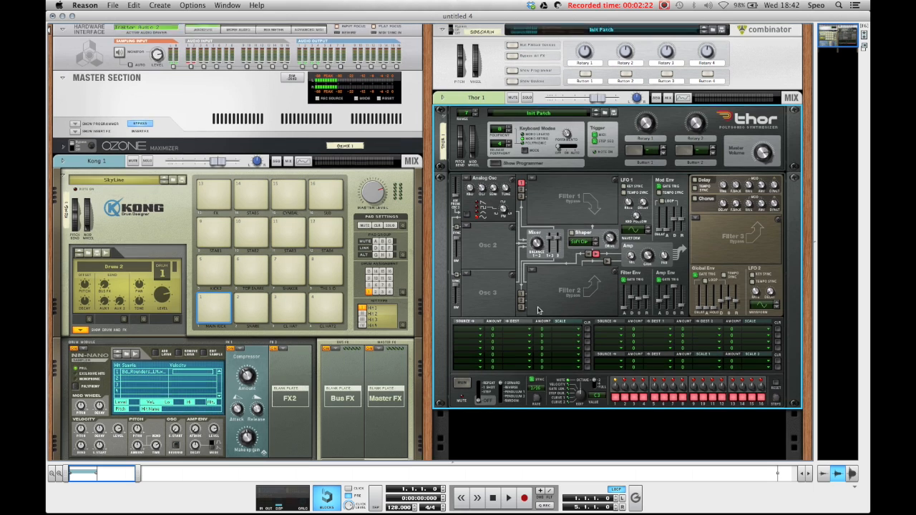
pyautogui.scroll(-2, 551, 265)
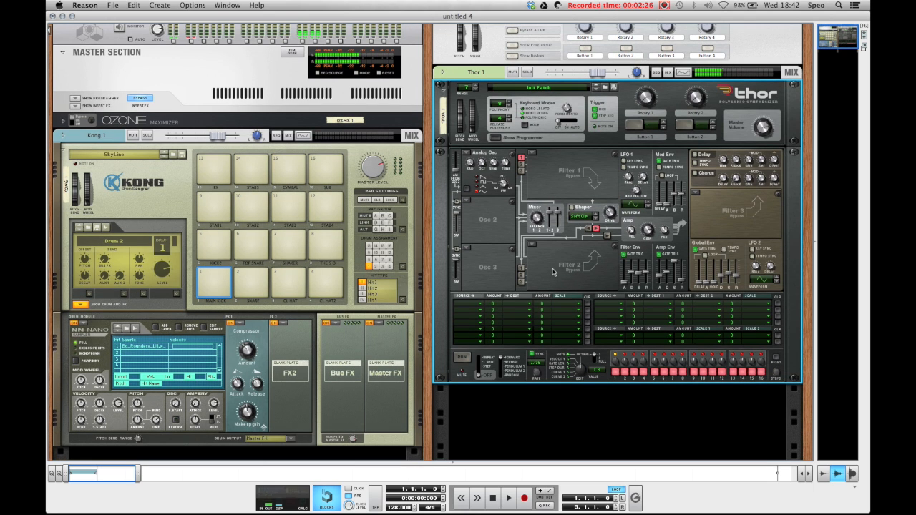
pyautogui.scroll(-1, 554, 269)
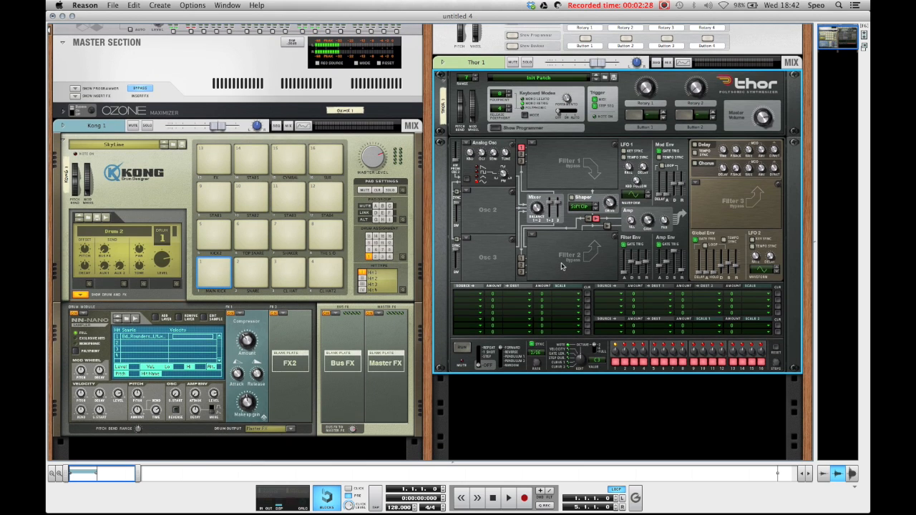
# - Add an MClass Stereo Imager to the Thor synthesizer's effect chain
pyautogui.rightClick(547, 244)
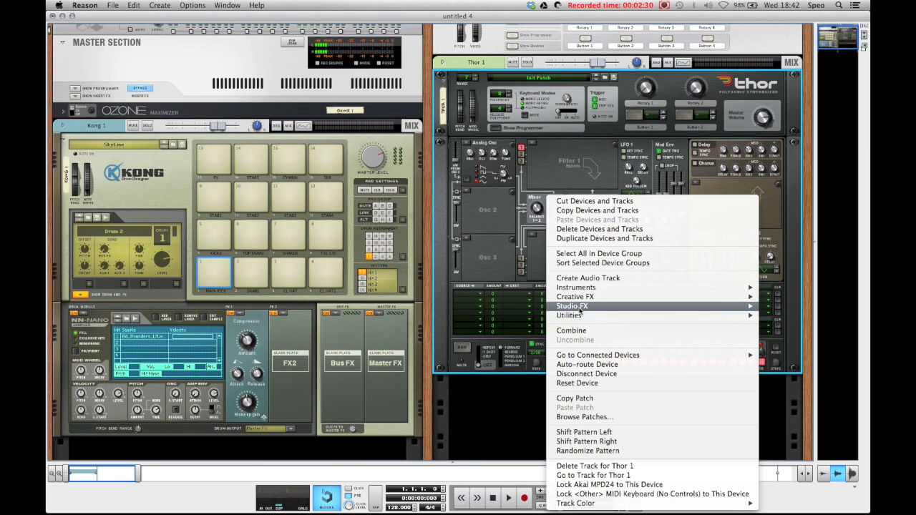
pyautogui.moveTo(572, 305)
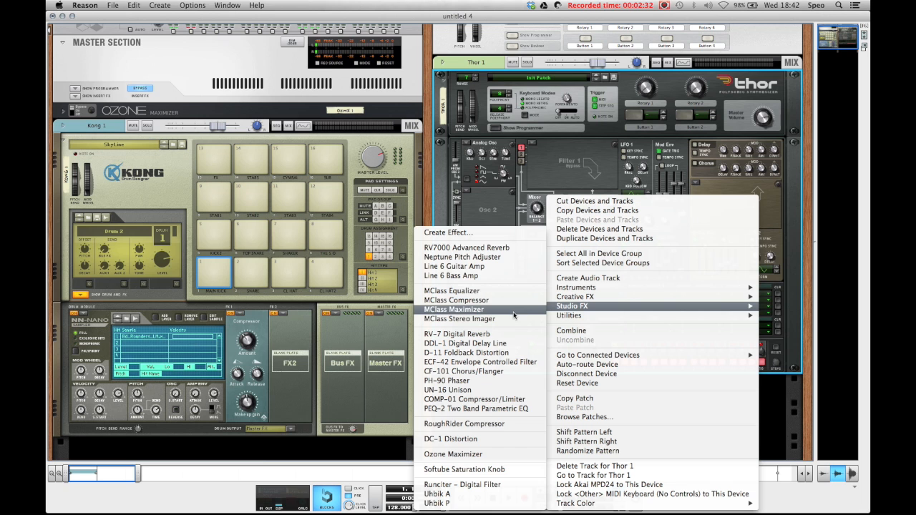
pyautogui.click(499, 319)
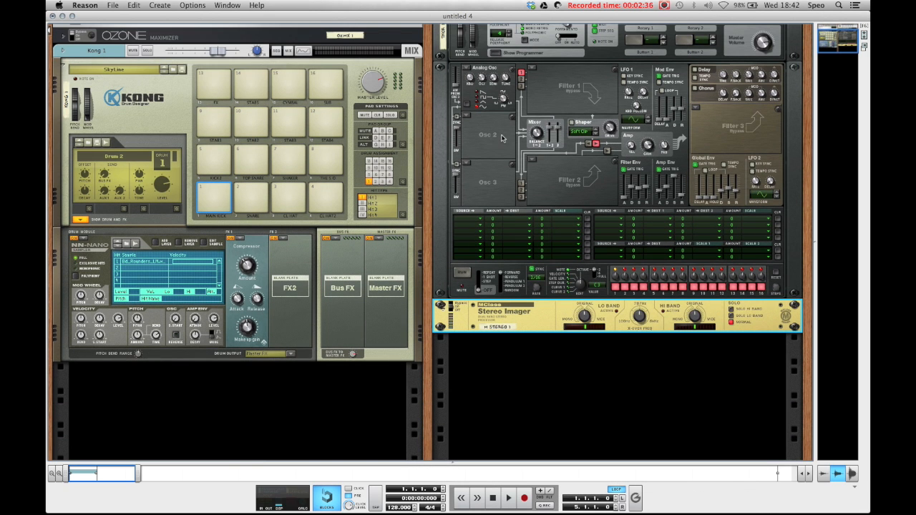
# - Add a Scream 4 Distortion unit after the MClass Stereo Imager
pyautogui.scroll(2, 503, 154)
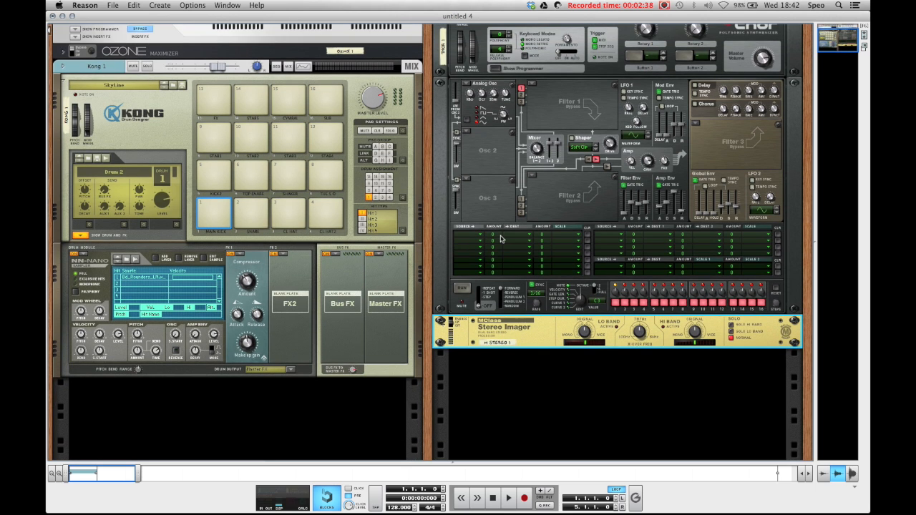
pyautogui.scroll(-1, 501, 239)
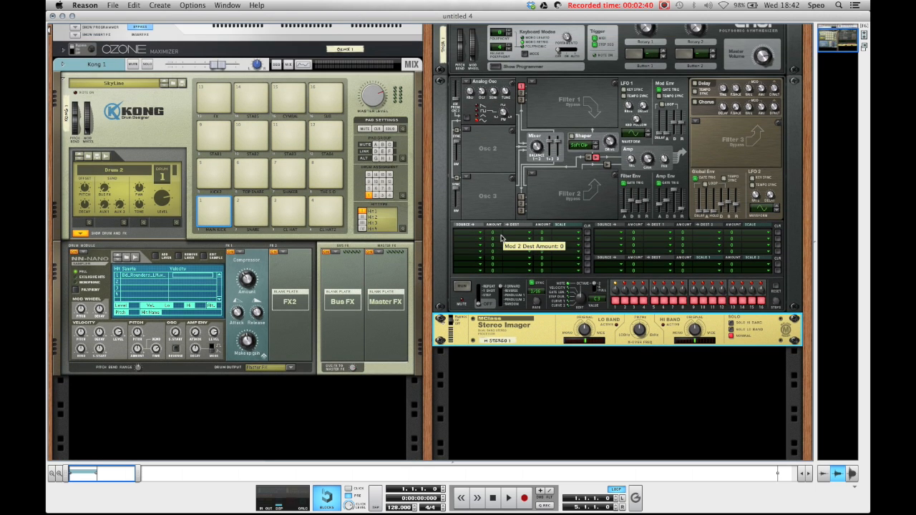
pyautogui.scroll(-2, 501, 244)
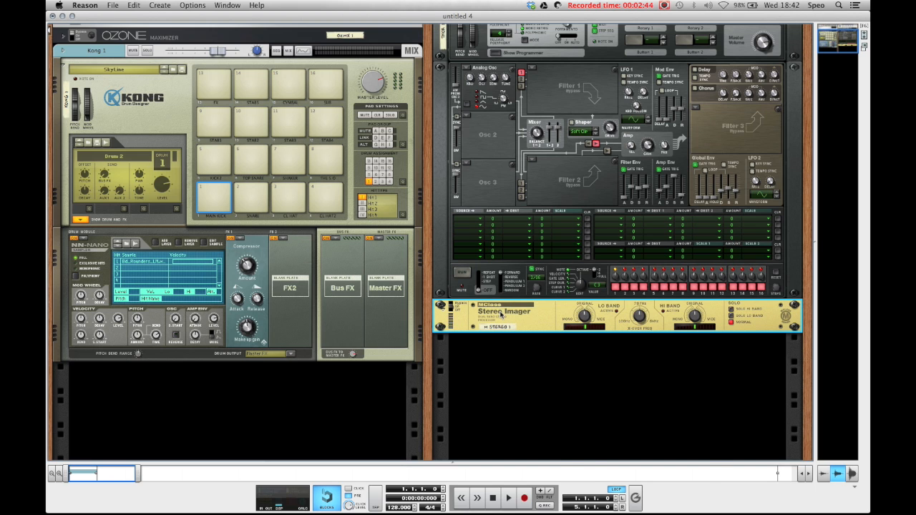
pyautogui.rightClick(502, 315)
pyautogui.moveTo(529, 364)
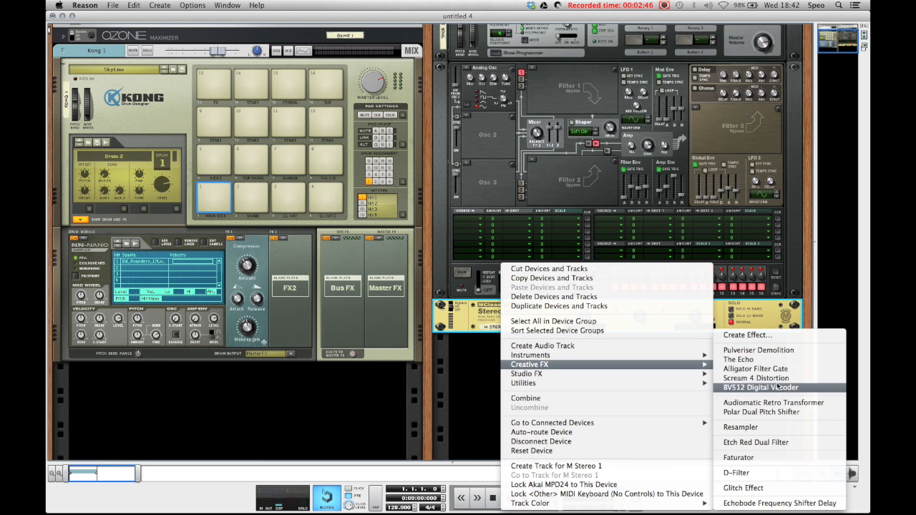
pyautogui.click(774, 379)
# - Add a Spider Audio Merger & Splitter below the Scream 4 and turn the rack around to its cabling side
pyautogui.rightClick(449, 334)
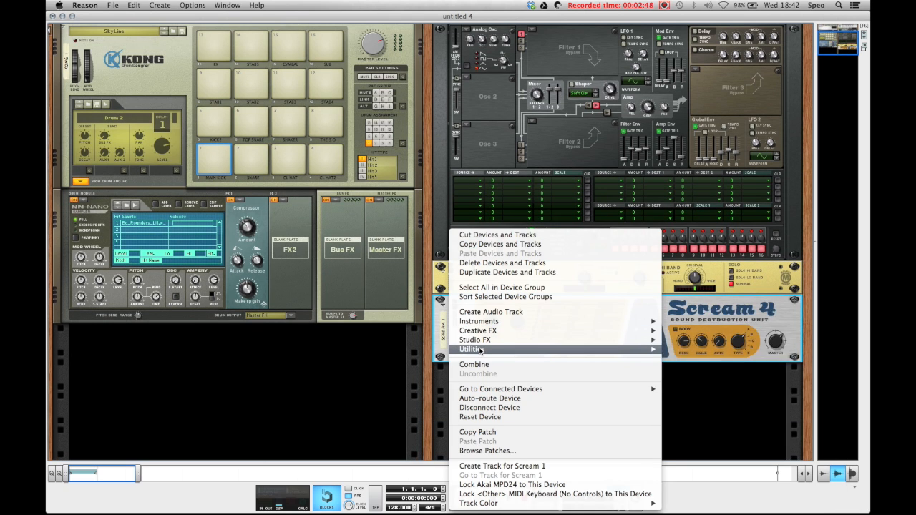
pyautogui.moveTo(483, 349)
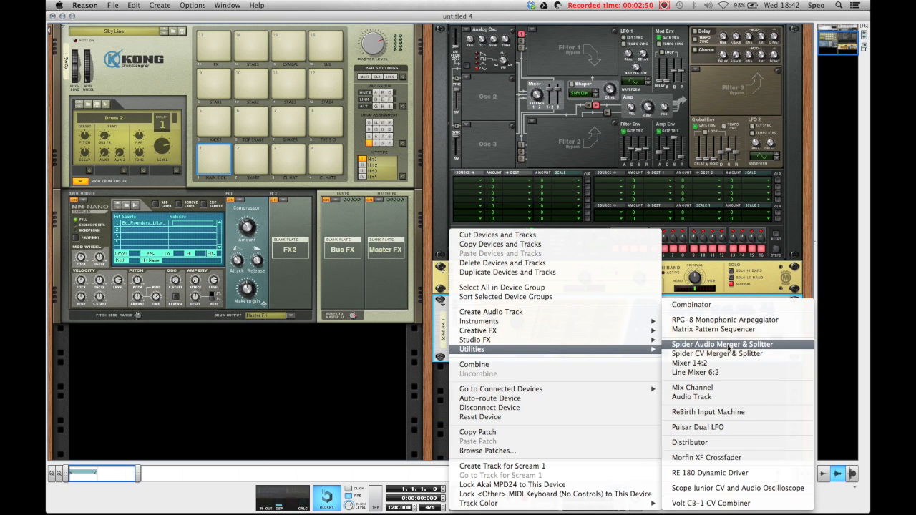
pyautogui.click(728, 345)
pyautogui.press('Tab')
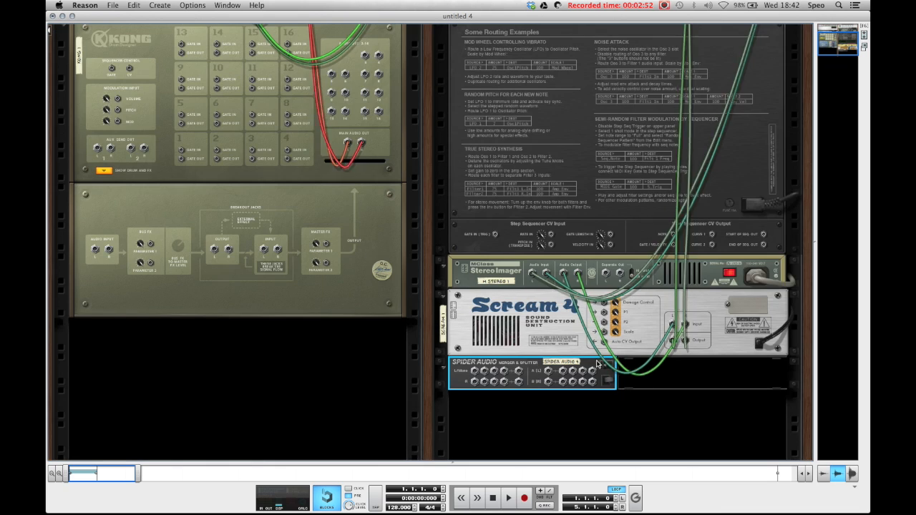
# - Cable Scream 4's output and the Stereo Imager's separate output into the Spider Audio's merge inputs, and adjust Scream 4's damage type
pyautogui.click(659, 337)
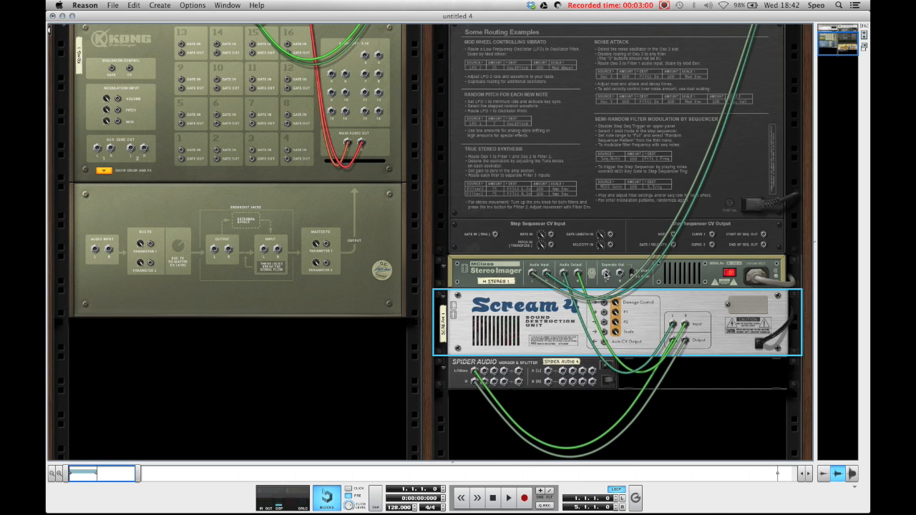
pyautogui.moveTo(605, 273); pyautogui.dragTo(486, 372)
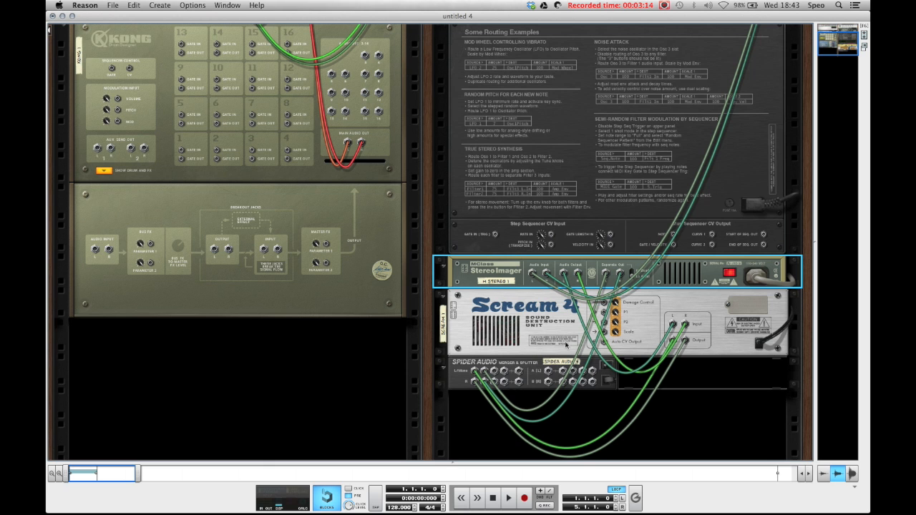
pyautogui.press('Tab')
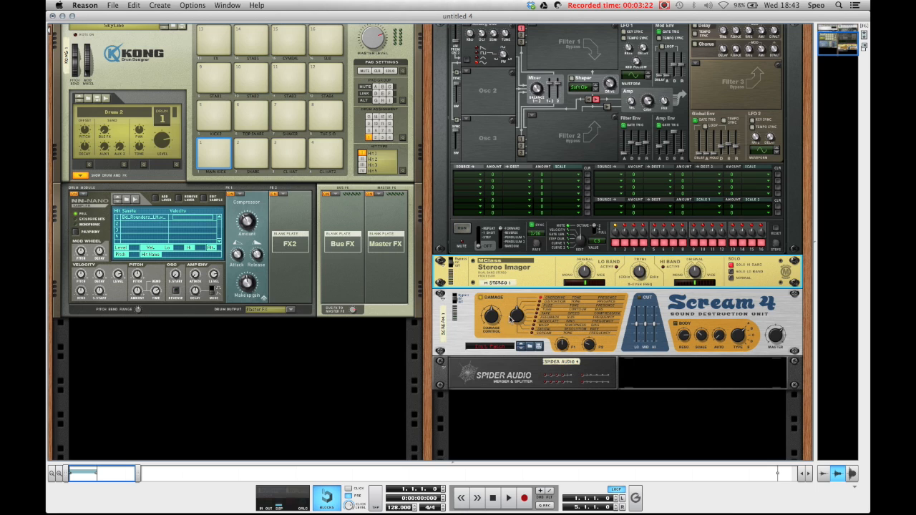
pyautogui.click(518, 319)
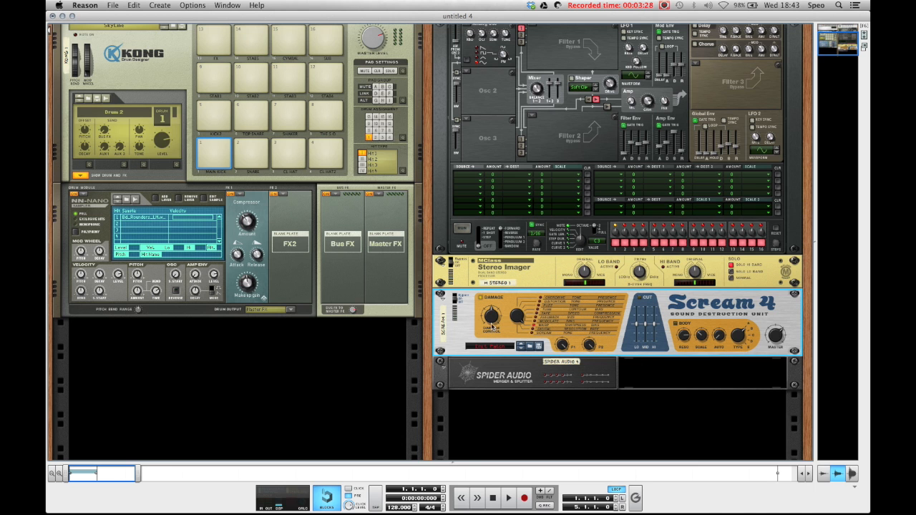
# - Connect the Spider Audio's merged output to the input of Thor's mix channel and turn the rack back to its front
pyautogui.scroll(5, 436, 87)
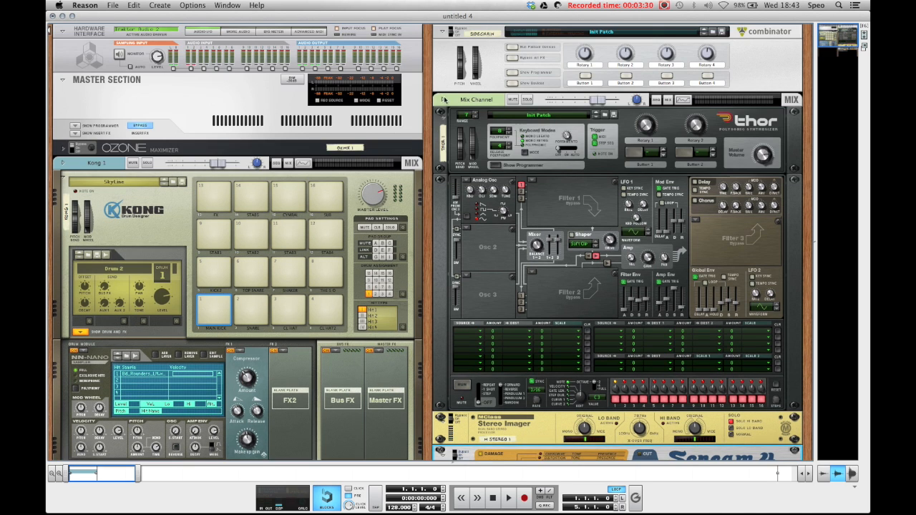
pyautogui.scroll(-6, 531, 246)
pyautogui.press('Tab')
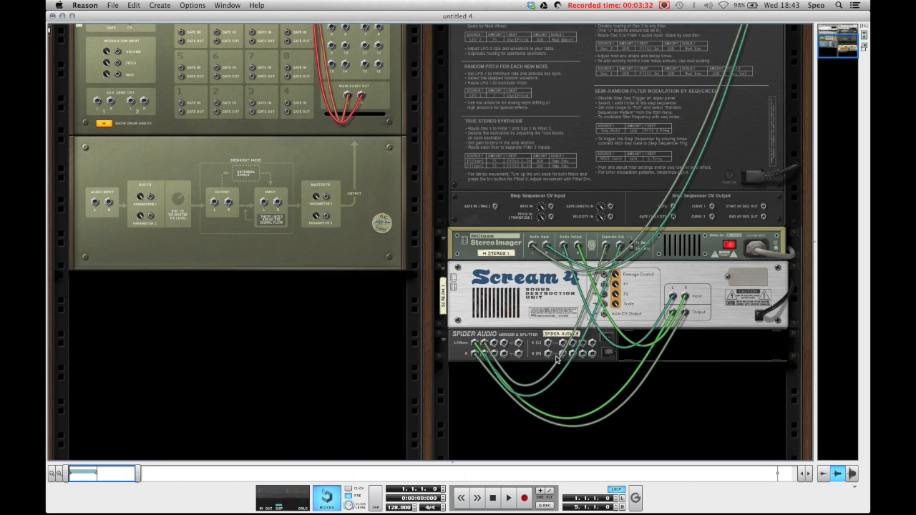
pyautogui.scroll(5, 530, 152)
pyautogui.moveTo(530, 152); pyautogui.dragTo(553, 105)
pyautogui.scroll(-1, 535, 199)
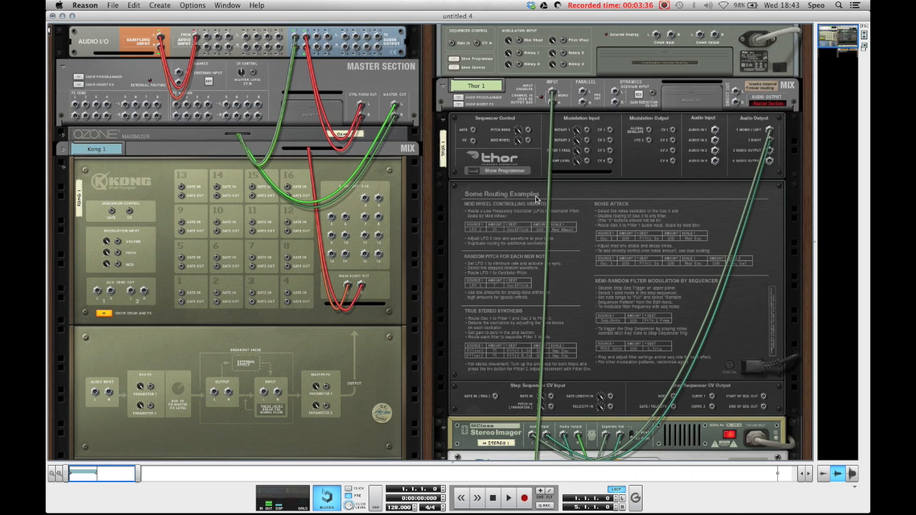
pyautogui.press('Tab')
# - Set the Stereo Imager's crossover frequency to 738 Hz and adjust Scream 4's master level
pyautogui.scroll(-5, 543, 313)
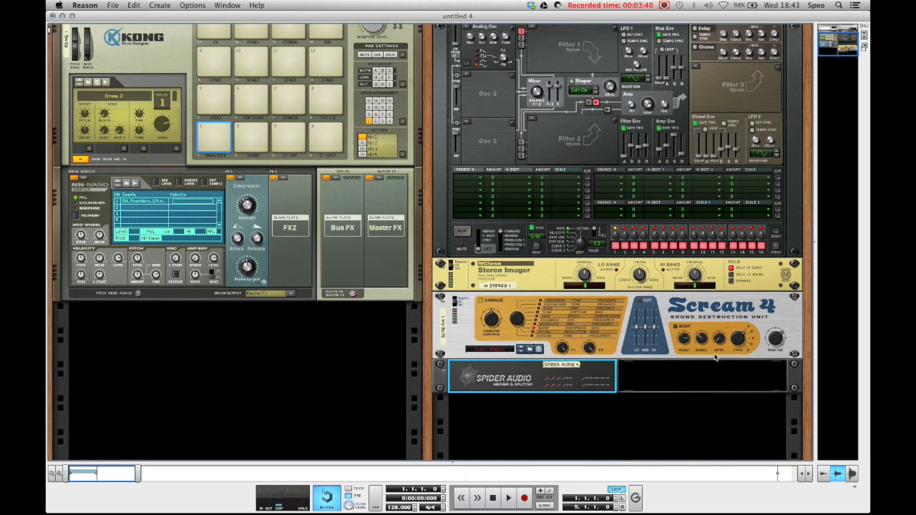
pyautogui.click(778, 337)
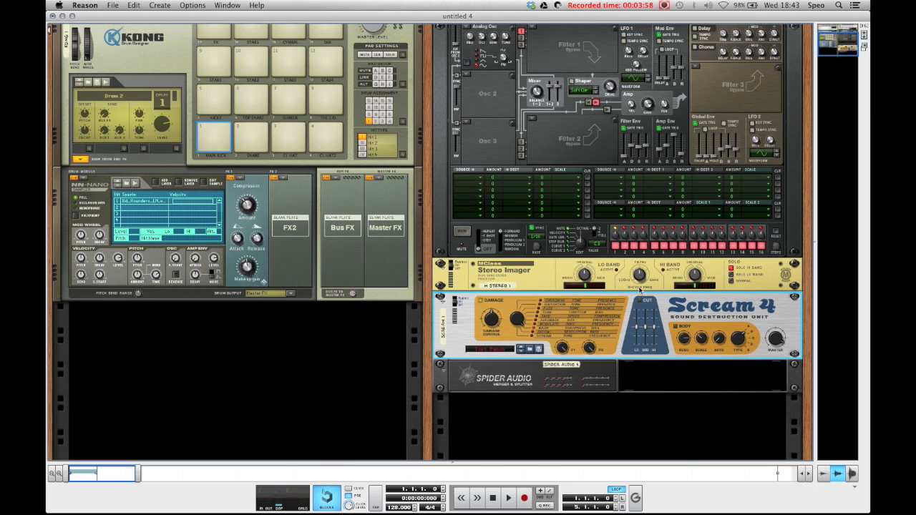
pyautogui.scroll(1, 639, 288)
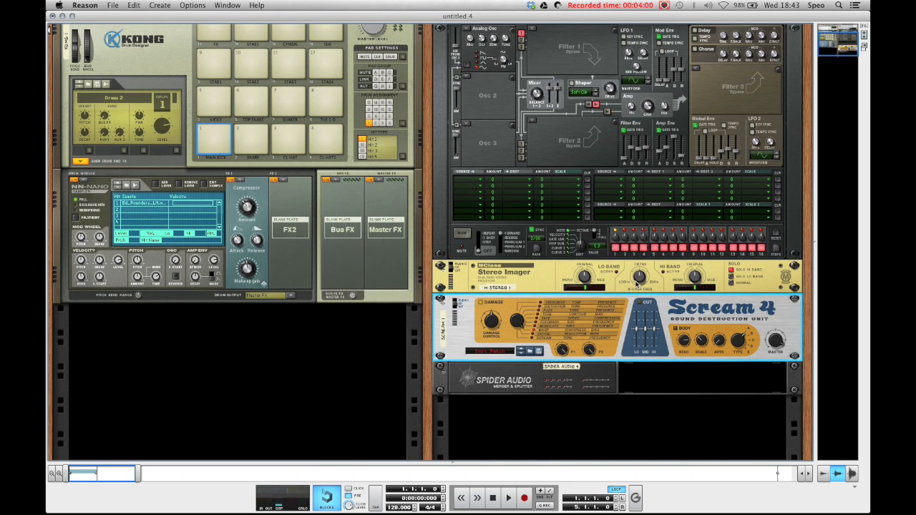
pyautogui.click(637, 285)
pyautogui.moveTo(638, 288); pyautogui.dragTo(639, 276)
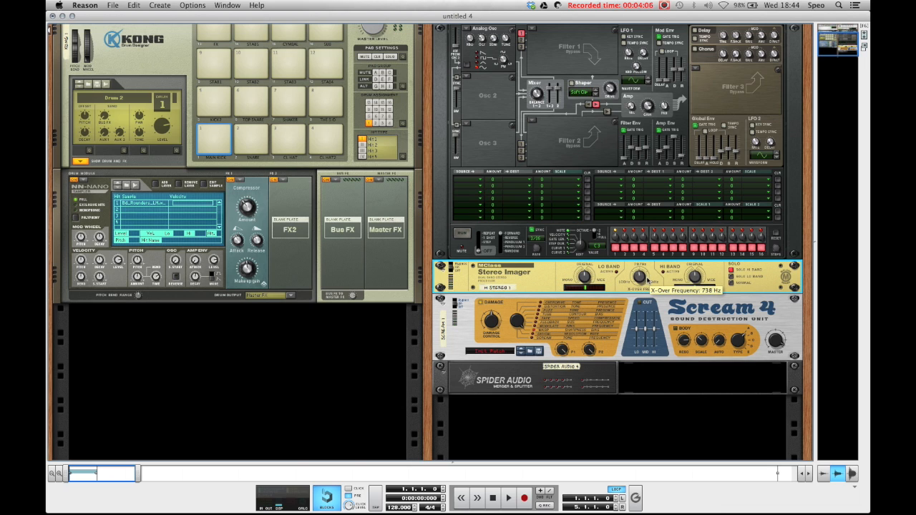
pyautogui.click(779, 343)
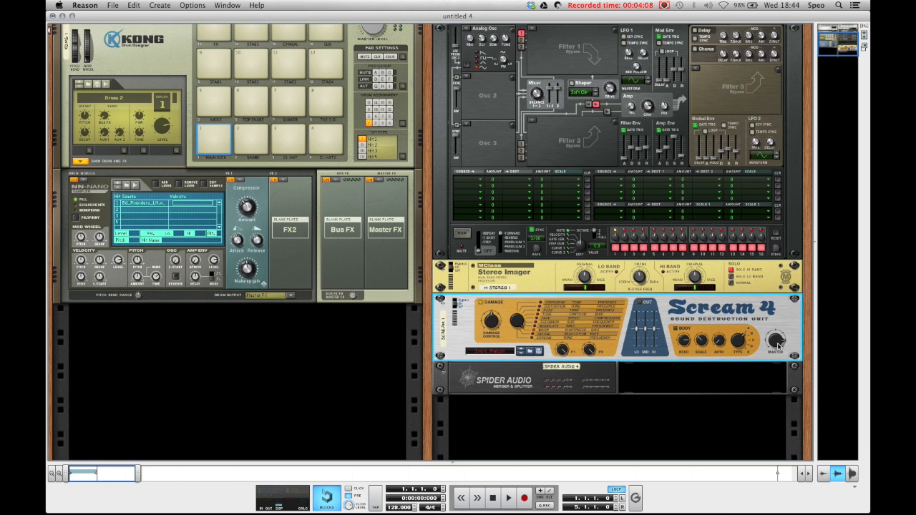
pyautogui.moveTo(779, 351); pyautogui.dragTo(778, 348)
# - Show the insert FX area of the Thor 1 mix channel and add an MClass Equalizer to it
pyautogui.scroll(5, 458, 125)
pyautogui.click(455, 120)
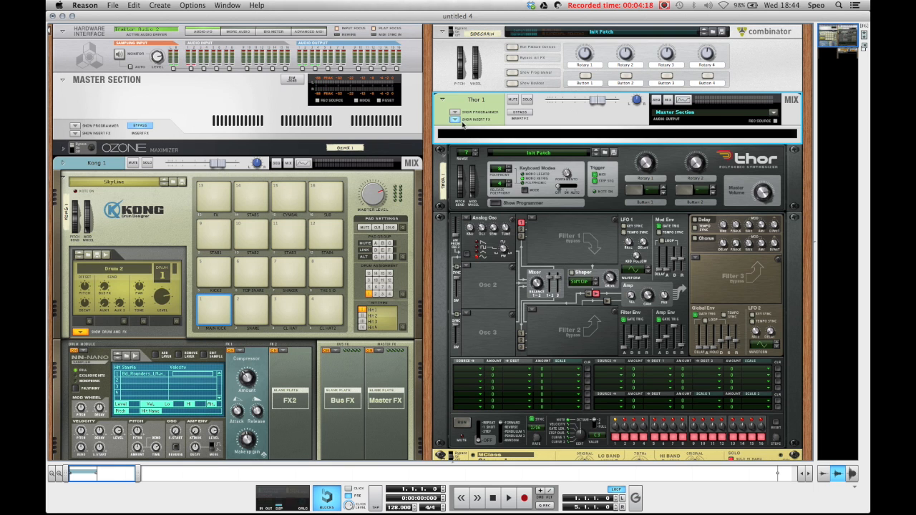
pyautogui.rightClick(469, 133)
pyautogui.moveTo(501, 243)
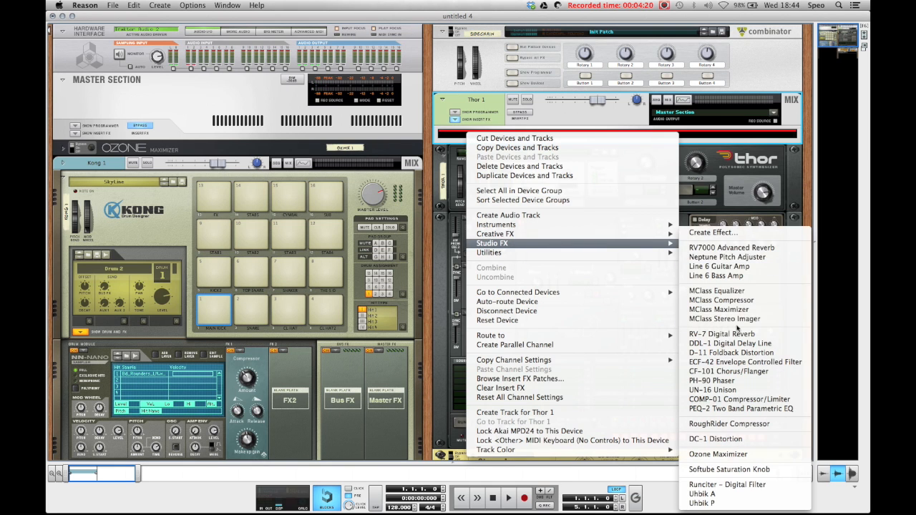
pyautogui.click(729, 291)
# - Enable the equalizer's Param 1 band as a low-frequency boost with a Q of 2.1, and switch on Lo Cut
pyautogui.click(688, 135)
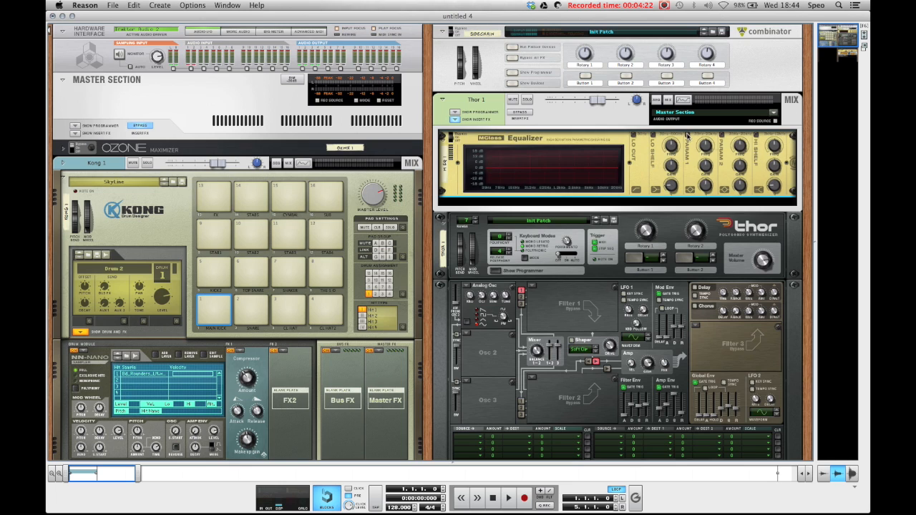
pyautogui.moveTo(704, 148); pyautogui.dragTo(704, 150)
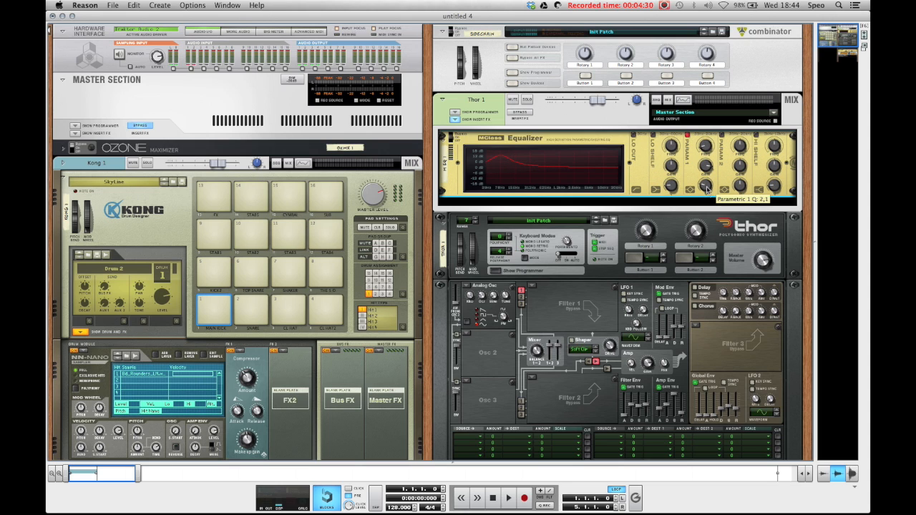
pyautogui.click(634, 136)
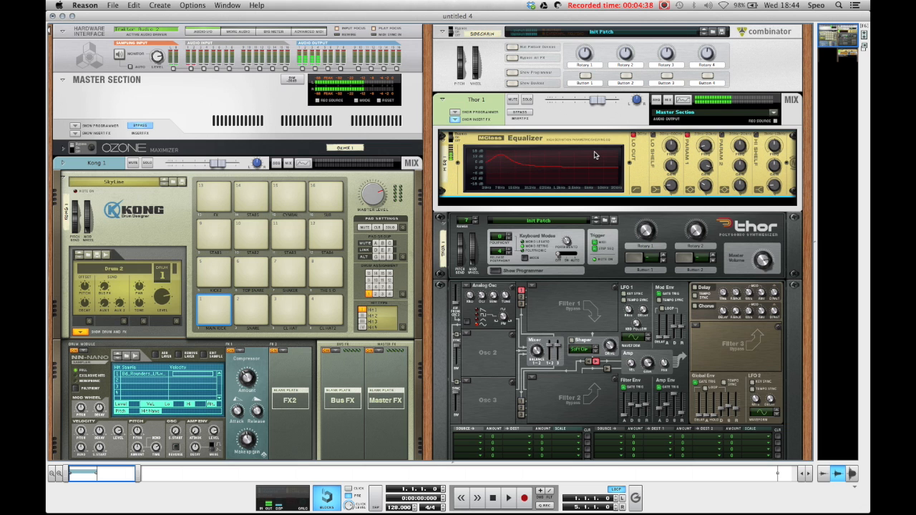
# - Disconnect the MClass Equalizer's right audio output on the cabling side of the rack
pyautogui.press('Tab')
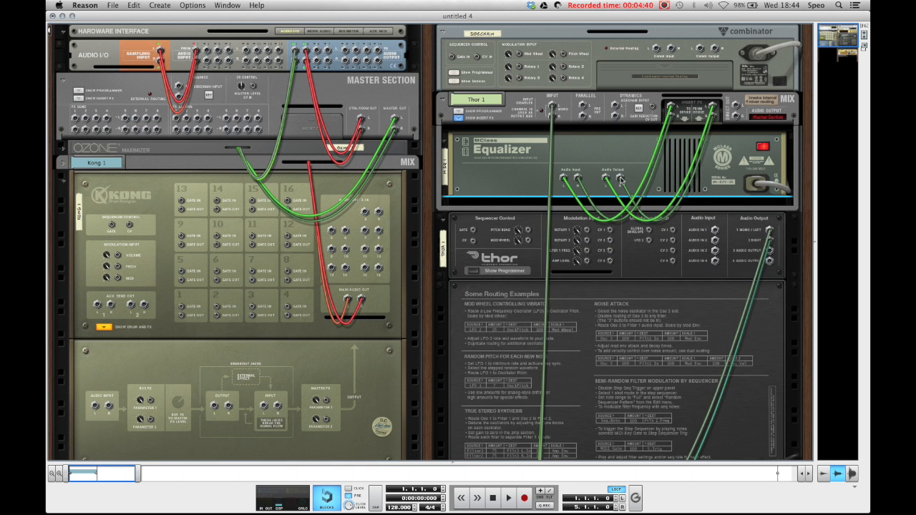
pyautogui.moveTo(620, 178)
pyautogui.mouseDown()
pyautogui.moveTo(621, 167)
pyautogui.moveTo(620, 178)
pyautogui.mouseUp()
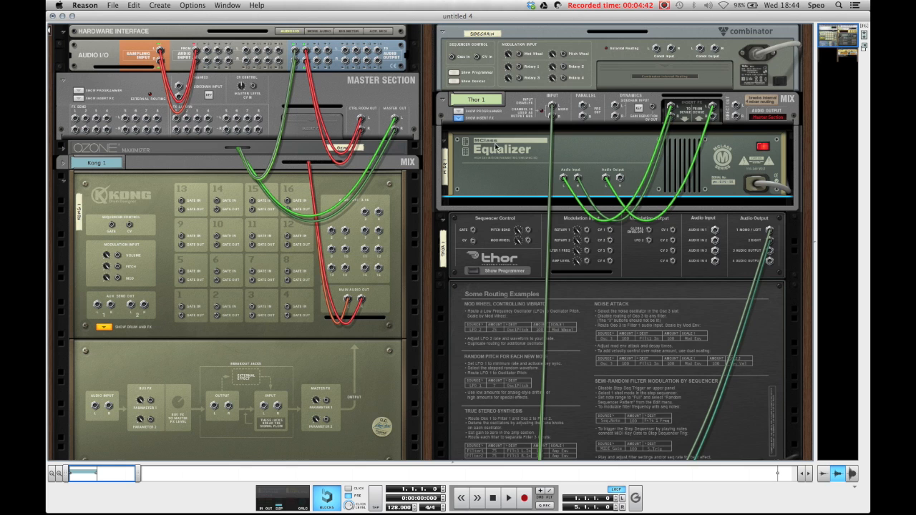
pyautogui.press('Tab')
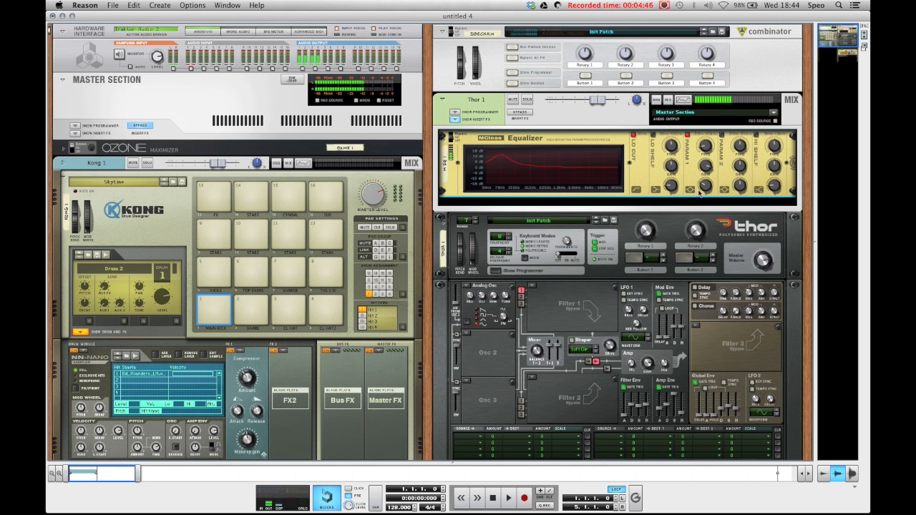
# - Copy the four Kong clips onto the Thor 1 track in the sequencer and join each track's clips into one four-bar clip
pyautogui.scroll(-1, 572, 160)
pyautogui.scroll(-3, 573, 161)
pyautogui.press('F7')
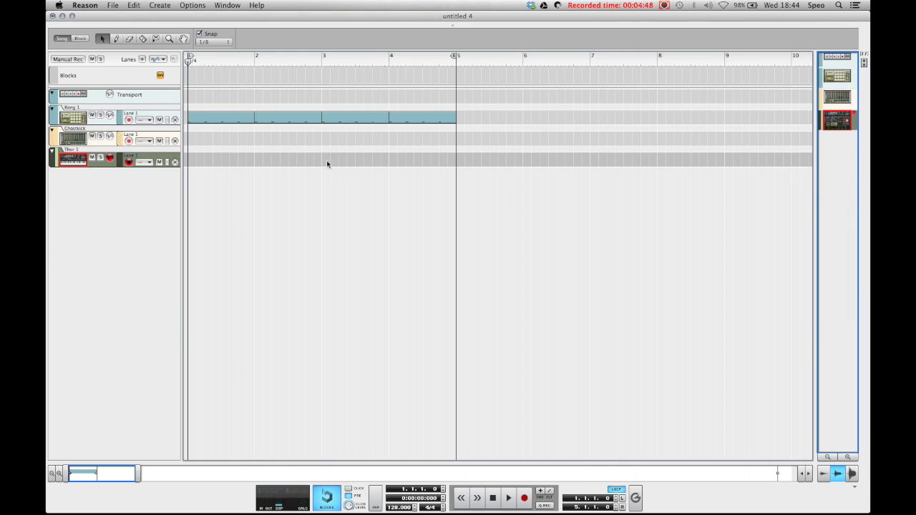
pyautogui.moveTo(563, 168); pyautogui.dragTo(229, 166)
pyautogui.press('super+j')
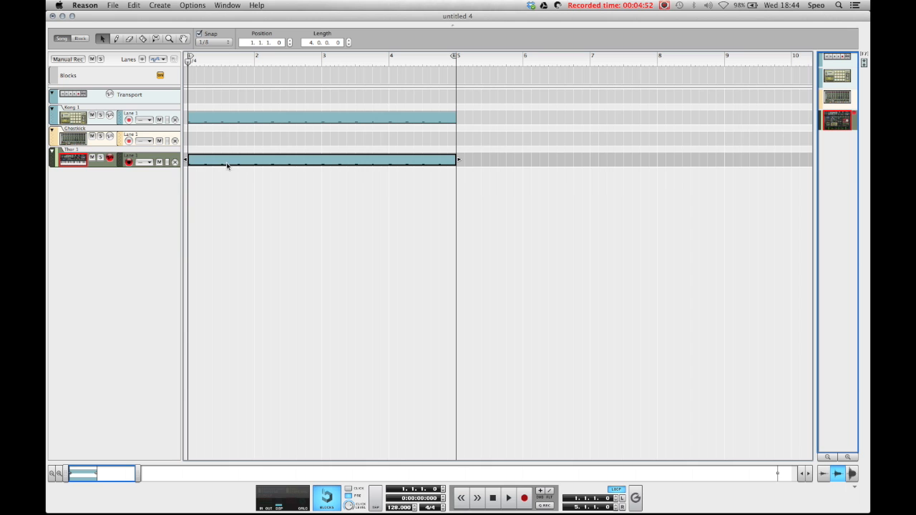
# - Open the Thor clip for editing and stretch all its notes to a length of 0.0.3.118, with snap off
pyautogui.doubleClick(252, 162)
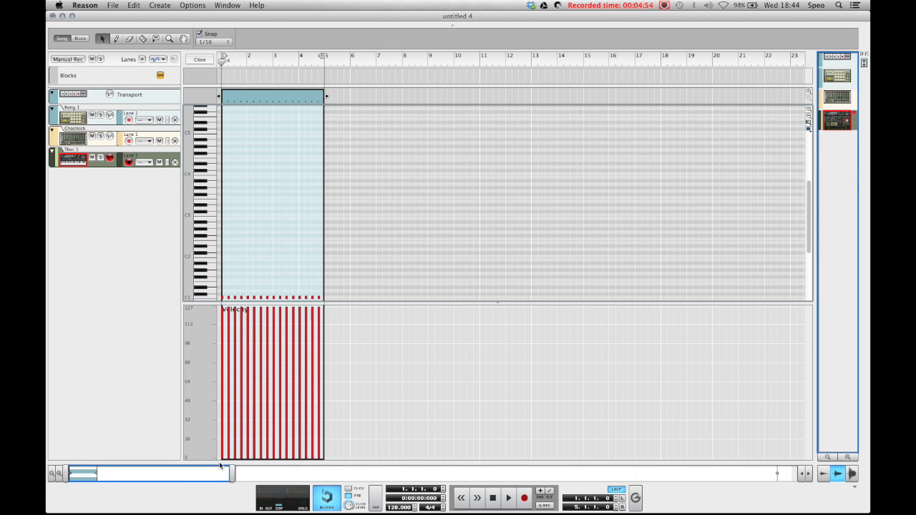
pyautogui.press('super+a')
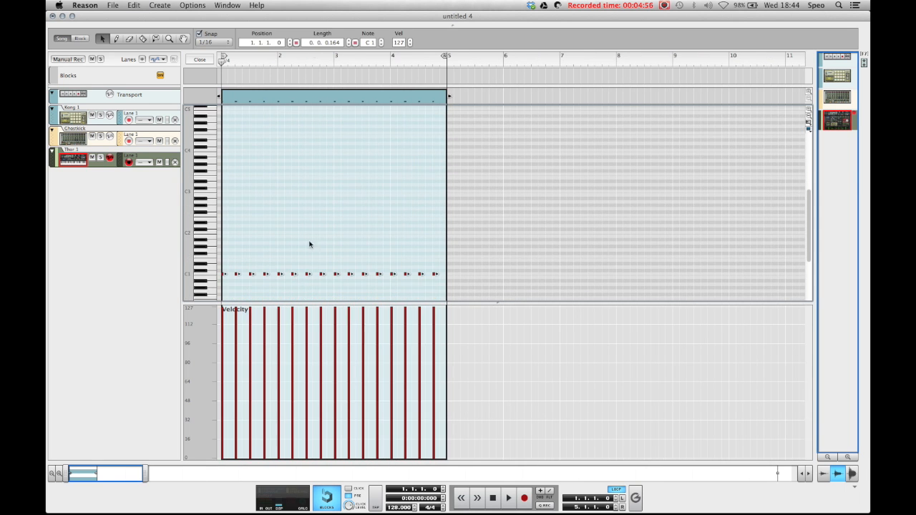
pyautogui.click(355, 42)
pyautogui.moveTo(145, 473); pyautogui.dragTo(123, 473)
pyautogui.moveTo(224, 276); pyautogui.dragTo(238, 273)
pyautogui.press('s')
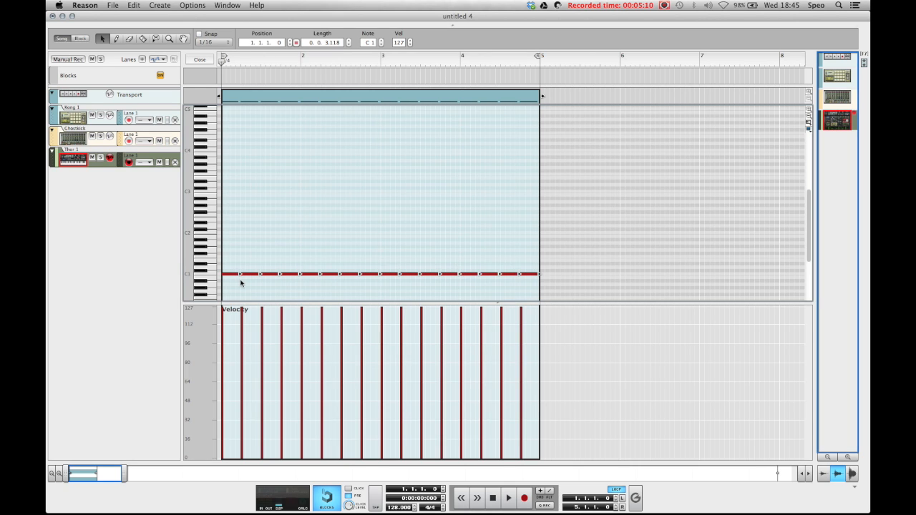
# - Play the start of the loop to hear the lengthened Thor notes
pyautogui.click(317, 284)
pyautogui.press('space')
pyautogui.press('space')
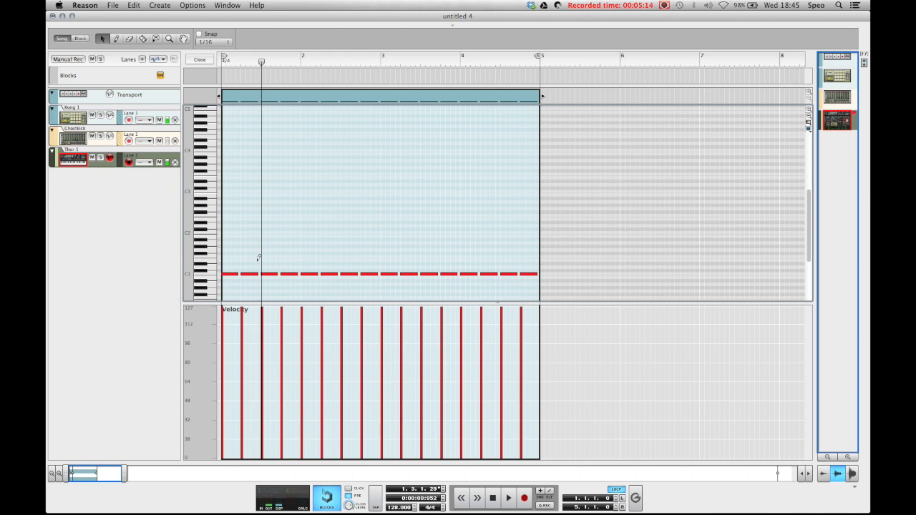
# - Transpose all the Thor clip's notes to A 2, return the playhead to the song start and turn snap on
pyautogui.press('super+a')
pyautogui.click(369, 42)
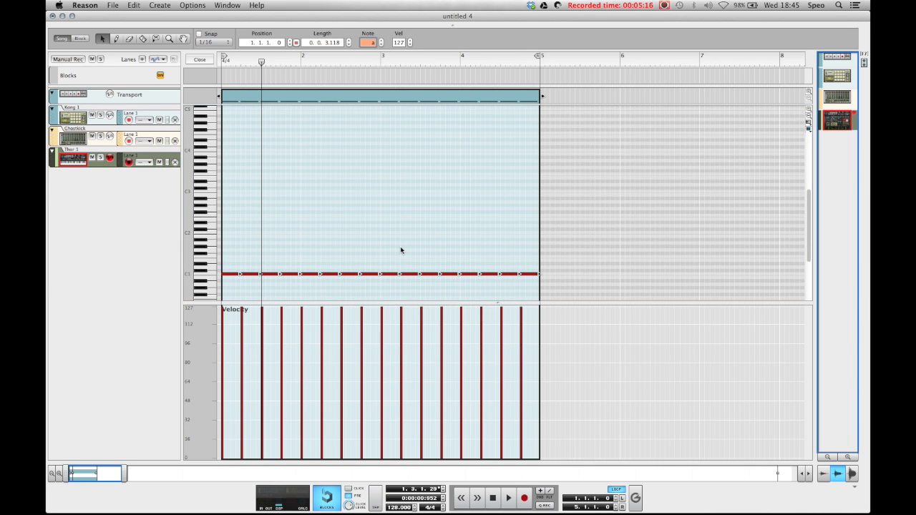
pyautogui.press('Return')
pyautogui.moveTo(259, 64); pyautogui.dragTo(149, 87)
pyautogui.press('s')
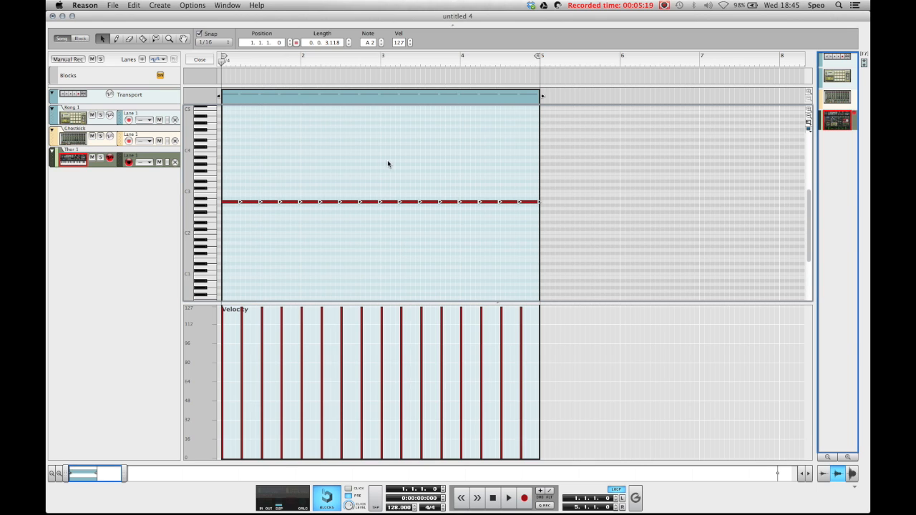
# - Play the loop with the transposed notes while viewing the Kong and Thor devices in the rack
pyautogui.press('space')
pyautogui.click(348, 160)
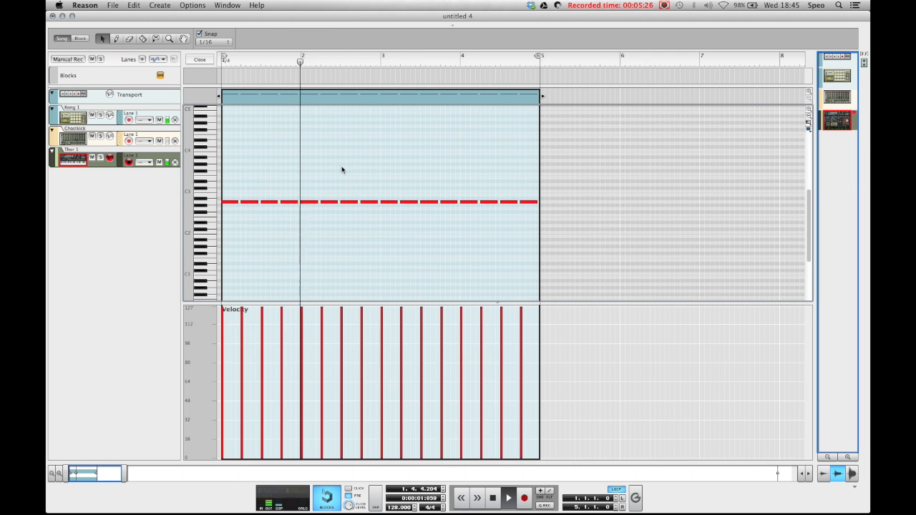
pyautogui.press('F6')
pyautogui.scroll(-1, 622, 168)
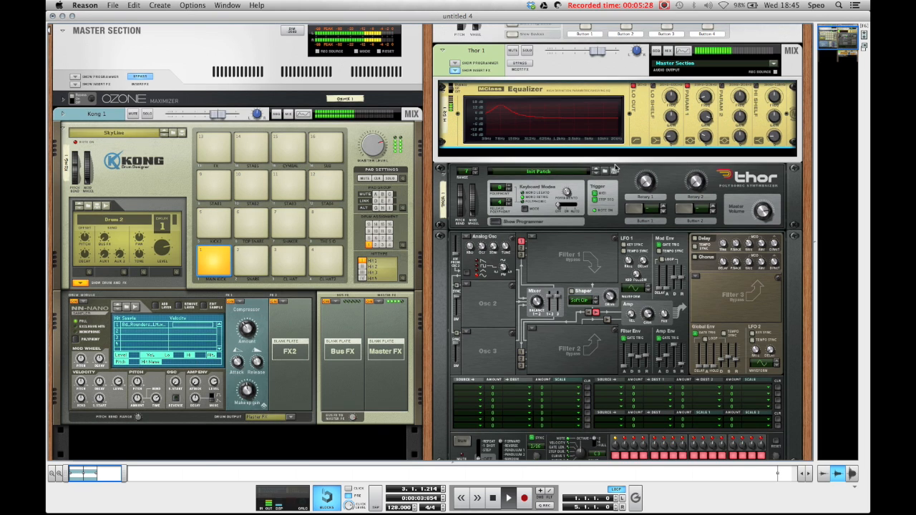
pyautogui.press('space')
# - Close the Thor clip's note editor and return to the rack
pyautogui.press('F7')
pyautogui.click(199, 59)
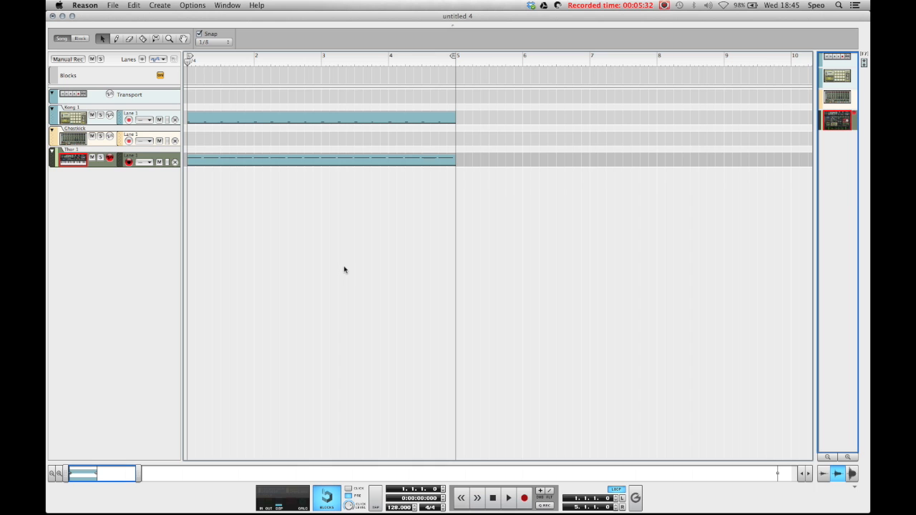
pyautogui.press('F6')
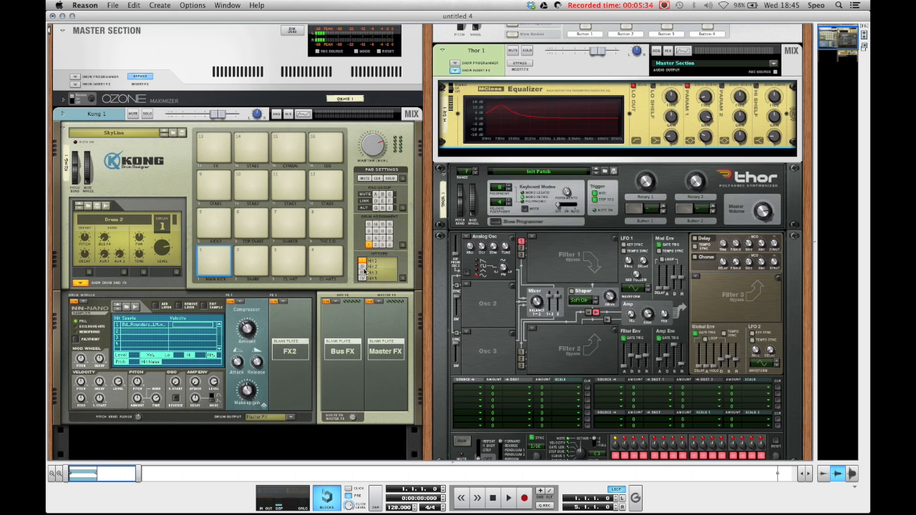
# - Create a second Thor Polysonic Synthesizer below Kong and show its programmer
pyautogui.scroll(-5, 339, 315)
pyautogui.rightClick(226, 262)
pyautogui.moveTo(265, 309)
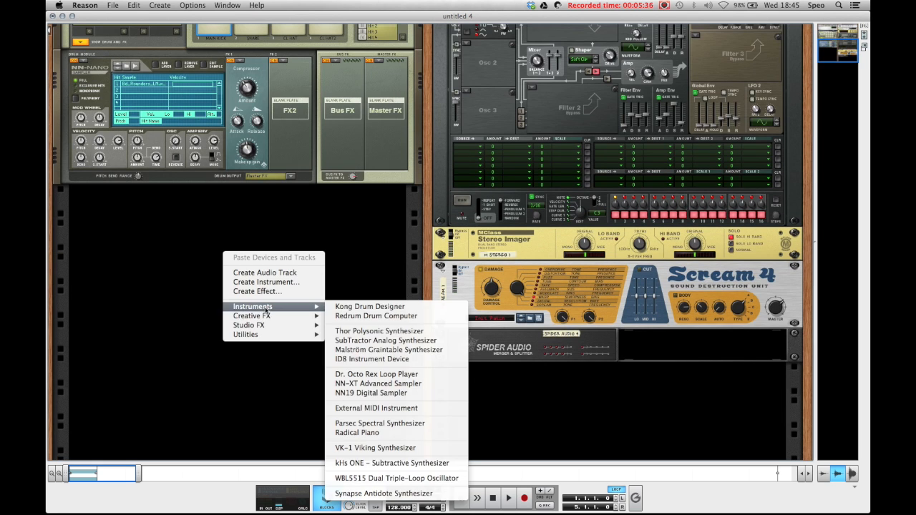
pyautogui.click(418, 333)
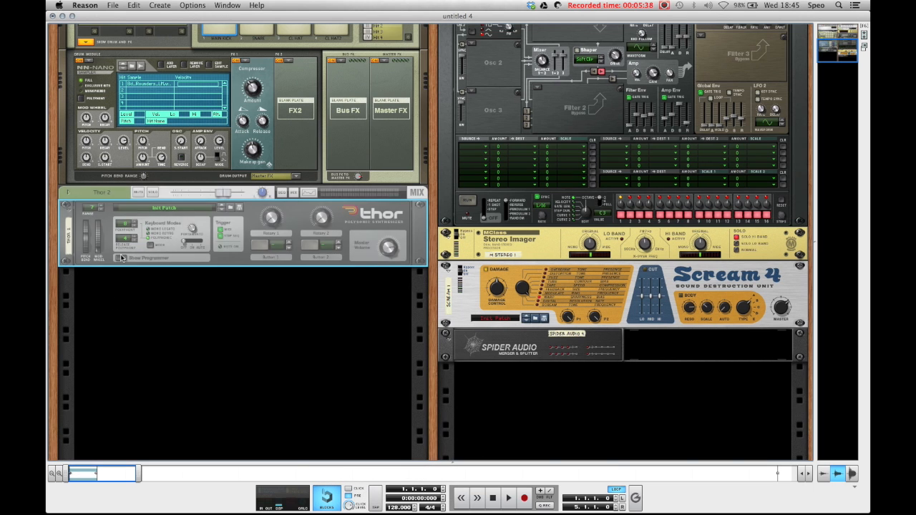
pyautogui.click(129, 262)
pyautogui.scroll(-1, 120, 251)
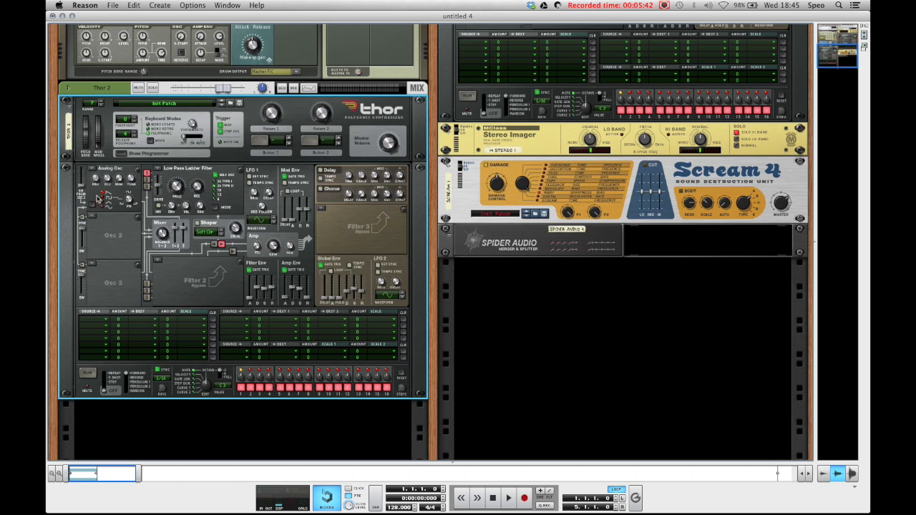
# - Set the second Thor's oscillator 1 to Noise and its filter 1 to State Variable Filter
pyautogui.click(98, 167)
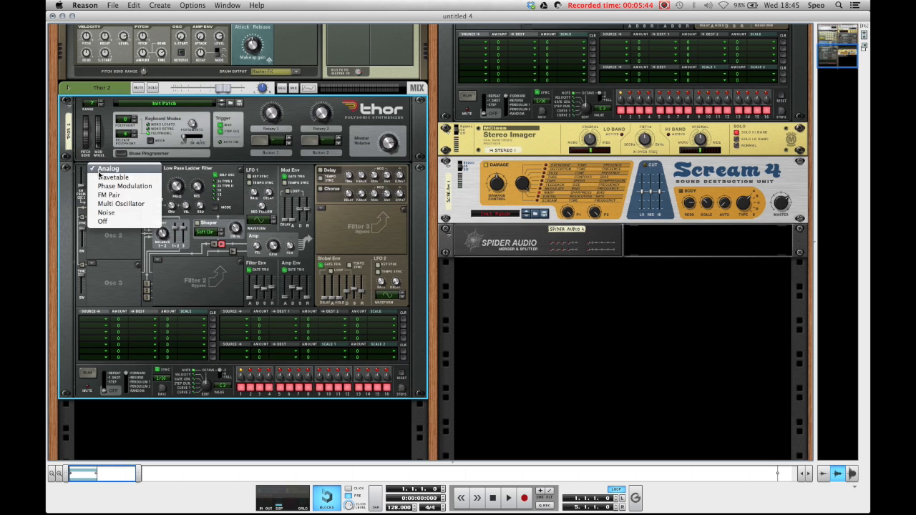
pyautogui.click(108, 215)
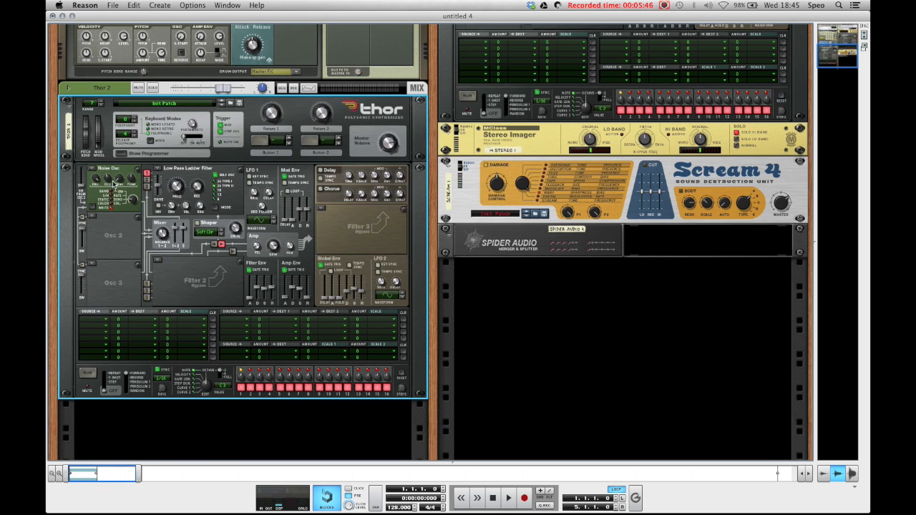
pyautogui.click(159, 169)
pyautogui.click(182, 177)
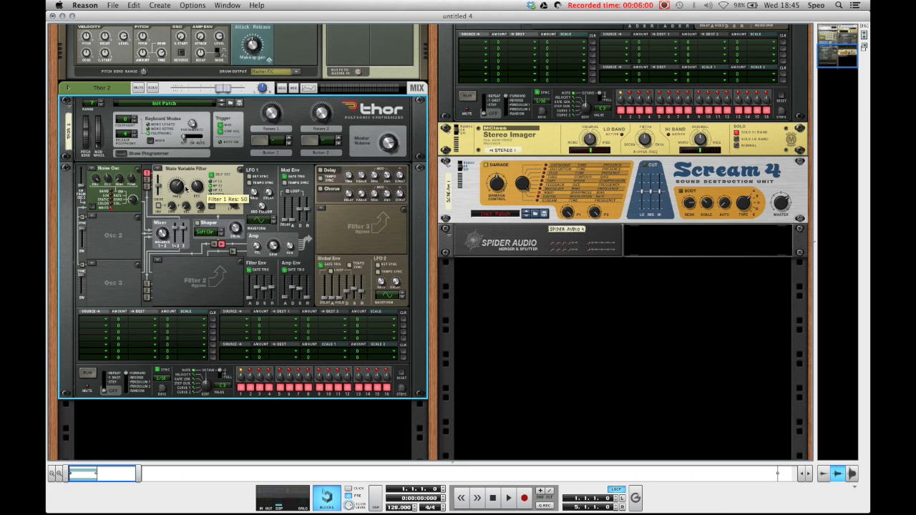
# - Create a Filter 1 Freq automation lane for the second Thor and show the sequencer at full size
pyautogui.scroll(-2, 182, 185)
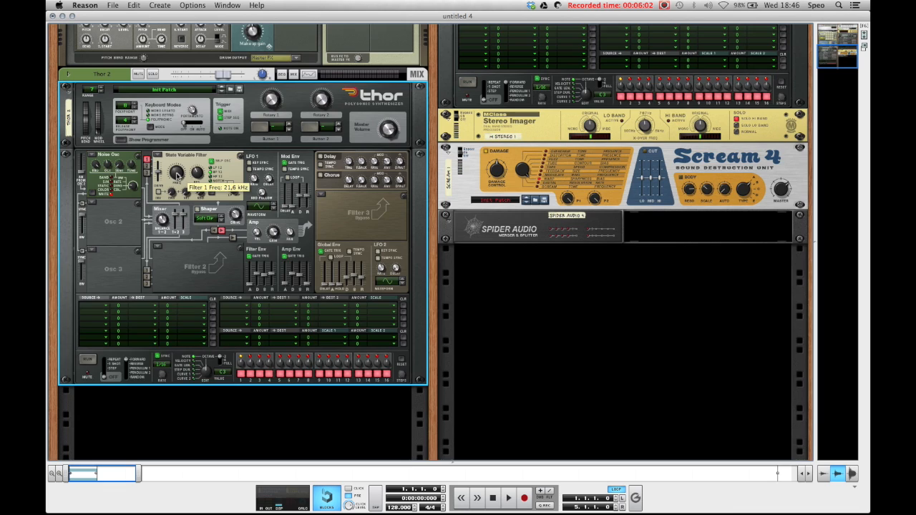
pyautogui.keyDown('alt'); pyautogui.click(176, 175); pyautogui.keyUp('alt')
pyautogui.scroll(-10, 179, 174)
pyautogui.scroll(3, 219, 165)
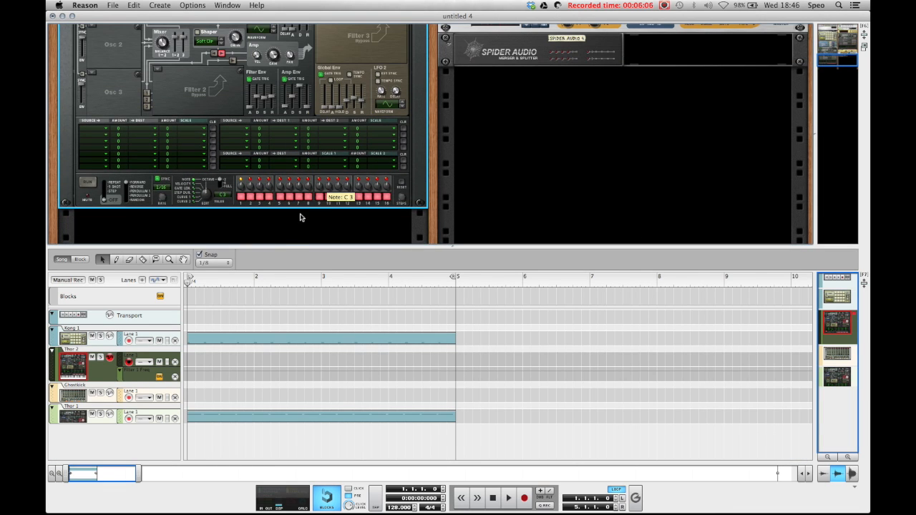
pyautogui.press('F7')
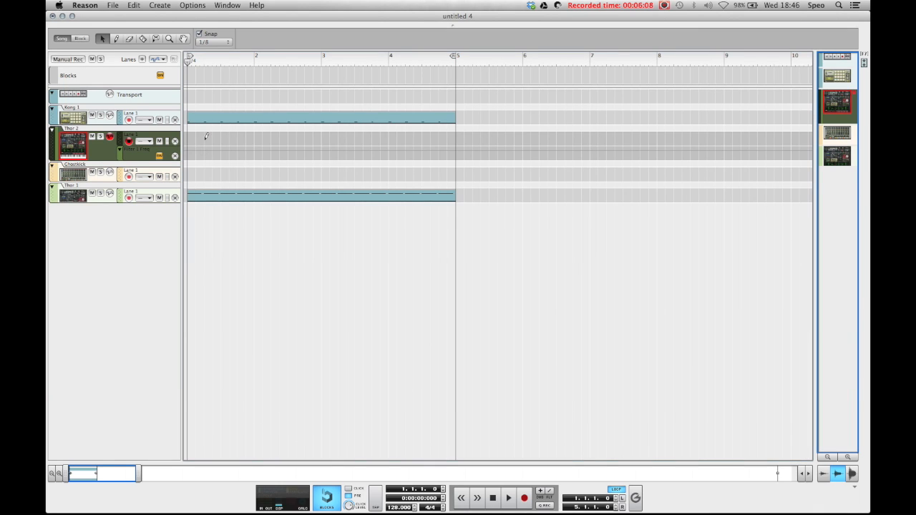
# - Create a Thor 2 clip from 1.2.1.0 to bar 5 and fill it with one sustained G 3 note
pyautogui.moveTo(209, 136); pyautogui.dragTo(455, 140)
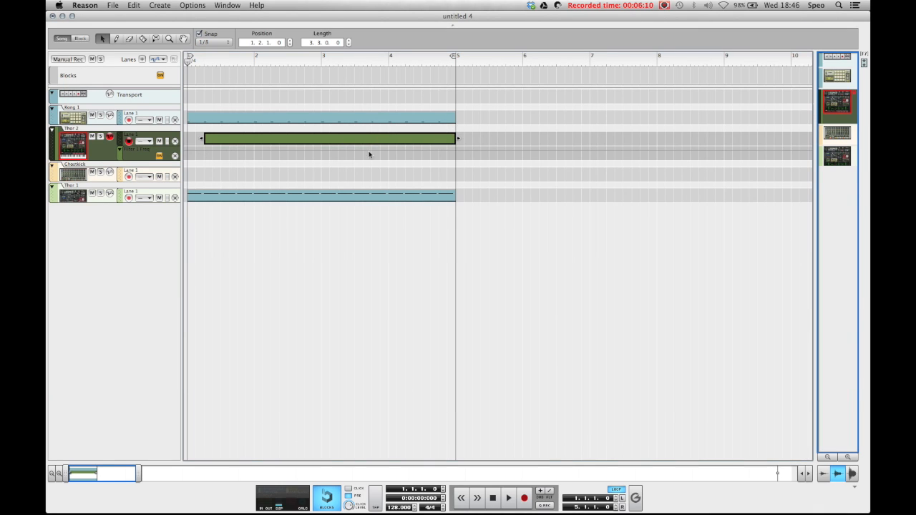
pyautogui.press('super+e')
pyautogui.moveTo(242, 188)
pyautogui.mouseDown()
pyautogui.moveTo(477, 174)
pyautogui.moveTo(542, 188)
pyautogui.mouseUp()
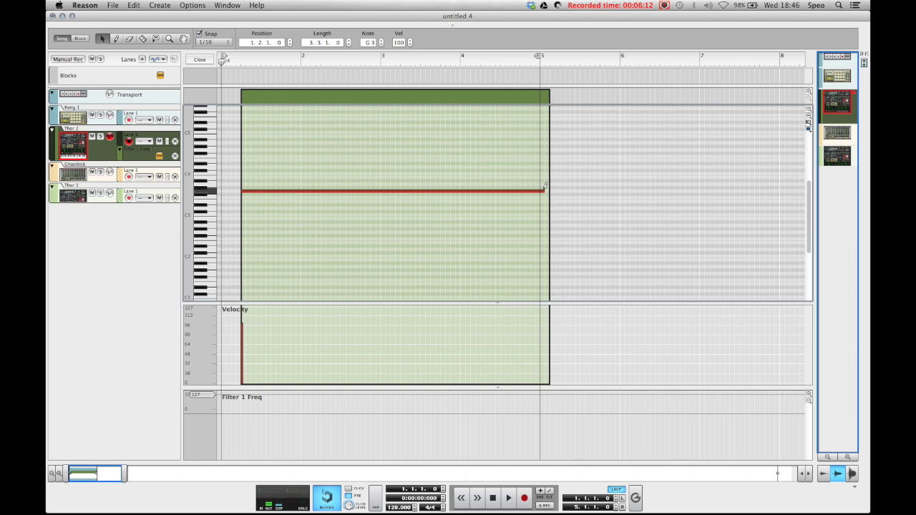
pyautogui.click(200, 60)
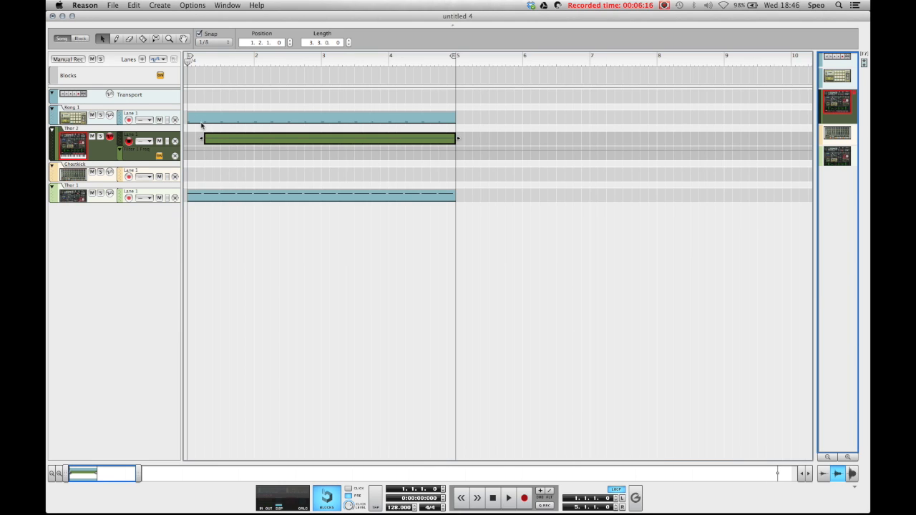
# - Draw a Filter 1 Freq automation clip under the Thor 2 clip with points of 127 at 1.3.1.0, 94 at 1.3.2.0 and 0 at 5.1.1.0
pyautogui.moveTo(208, 157); pyautogui.dragTo(447, 157)
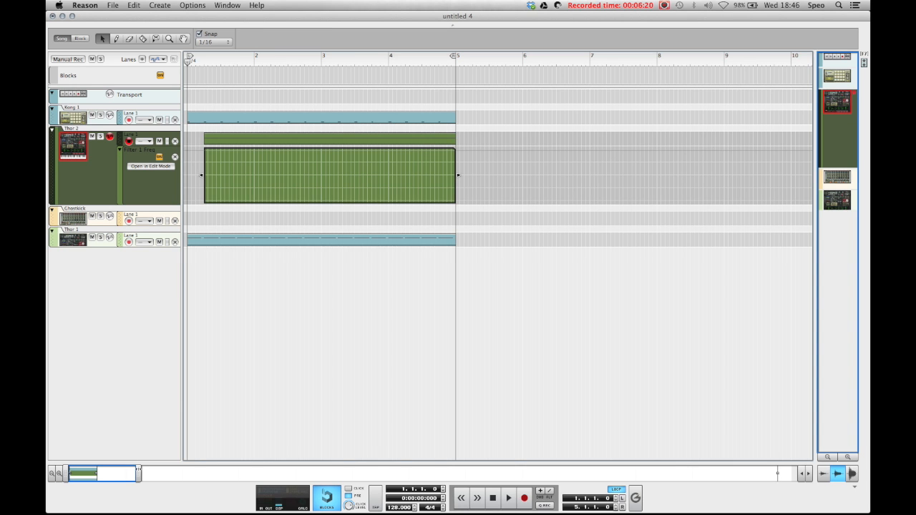
pyautogui.moveTo(133, 474); pyautogui.dragTo(111, 474)
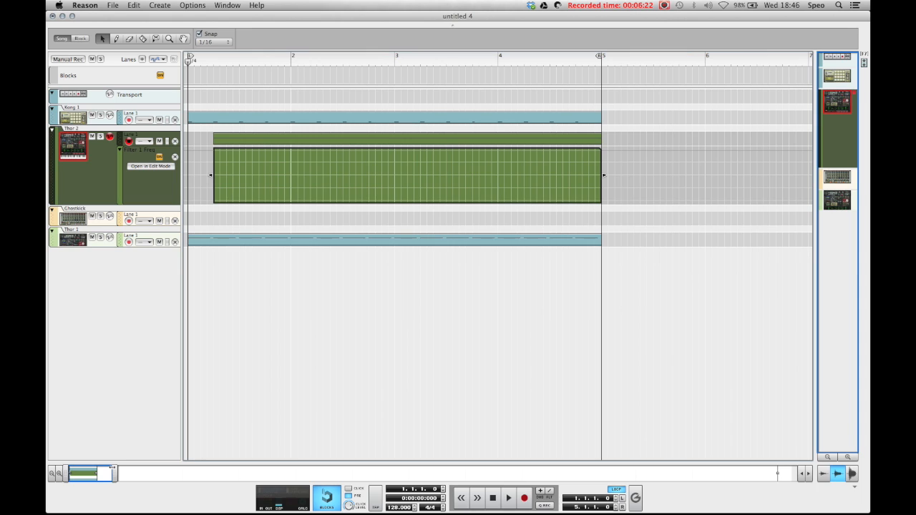
pyautogui.click(239, 151)
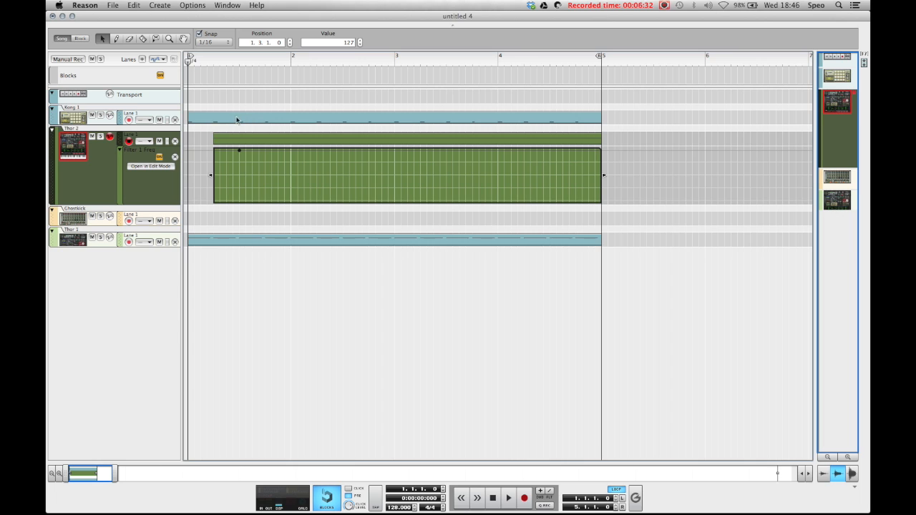
pyautogui.moveTo(245, 155); pyautogui.dragTo(245, 163)
pyautogui.moveTo(599, 193); pyautogui.dragTo(601, 201)
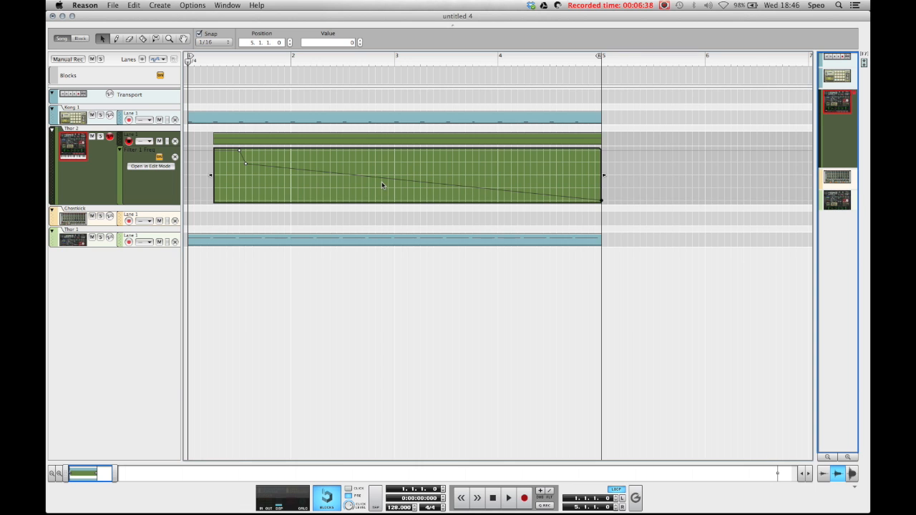
# - Play the loop while adding a Filter 1 Freq point of 80 at 1.4.1.0, and leave automation editing
pyautogui.press('space')
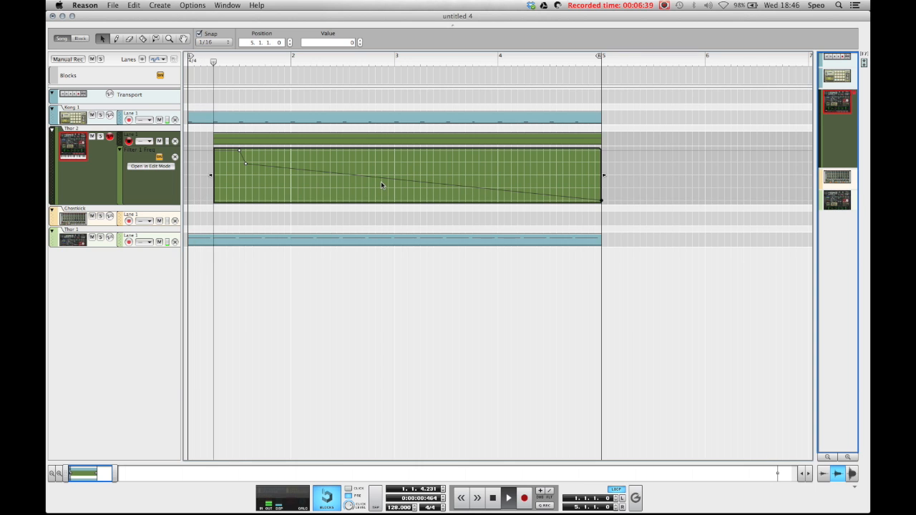
pyautogui.click(246, 164)
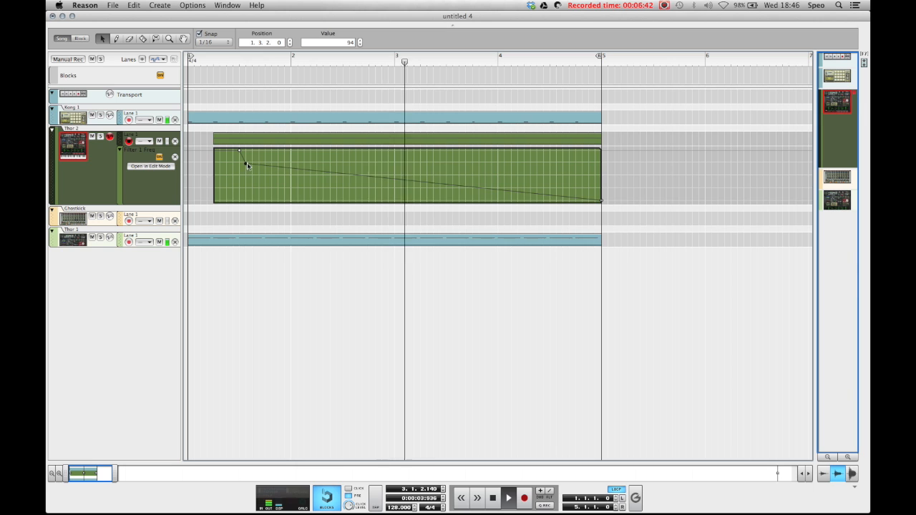
pyautogui.click(265, 169)
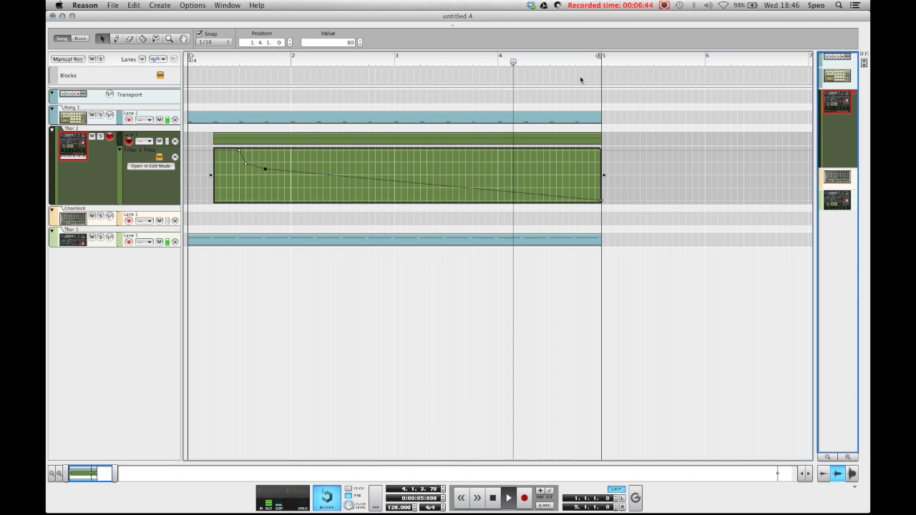
pyautogui.press('Escape')
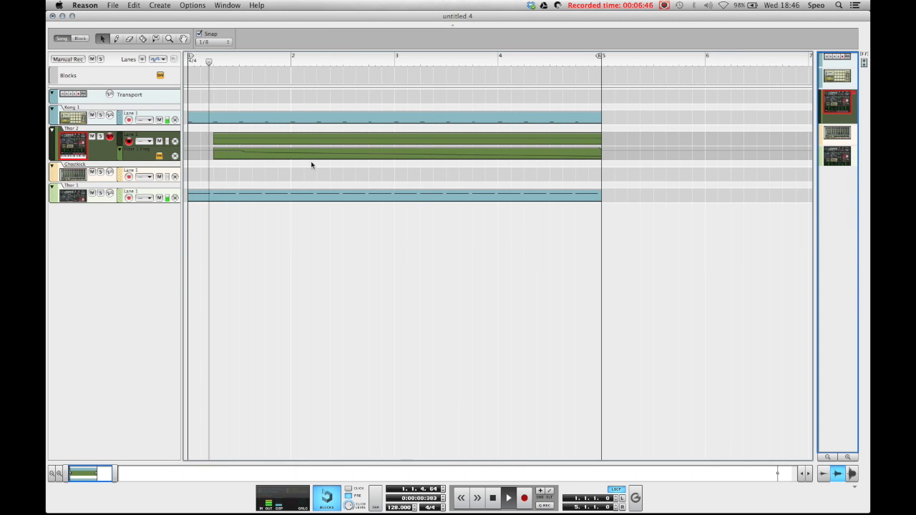
pyautogui.press('space')
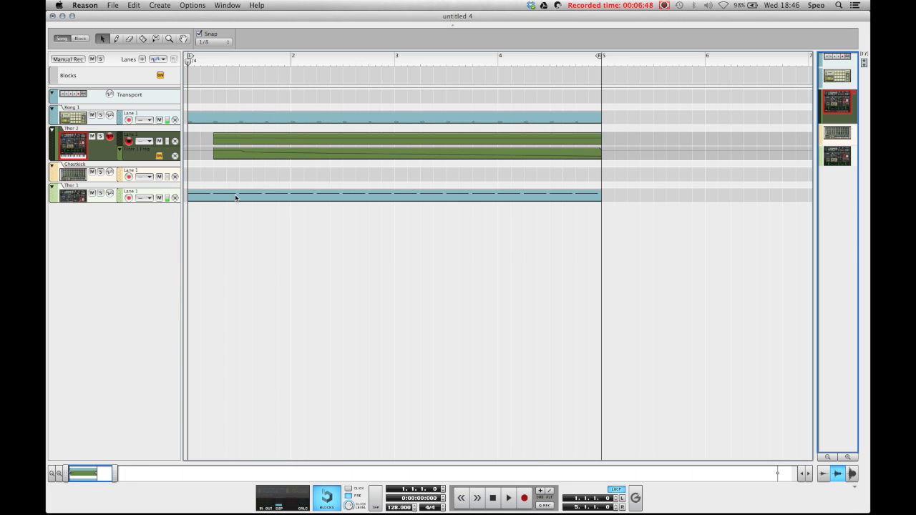
# - Shorten all notes in the Thor 1 clip to a length of 0.0.3.0
pyautogui.doubleClick(235, 195)
pyautogui.press('super+a')
pyautogui.moveTo(122, 475); pyautogui.dragTo(91, 476)
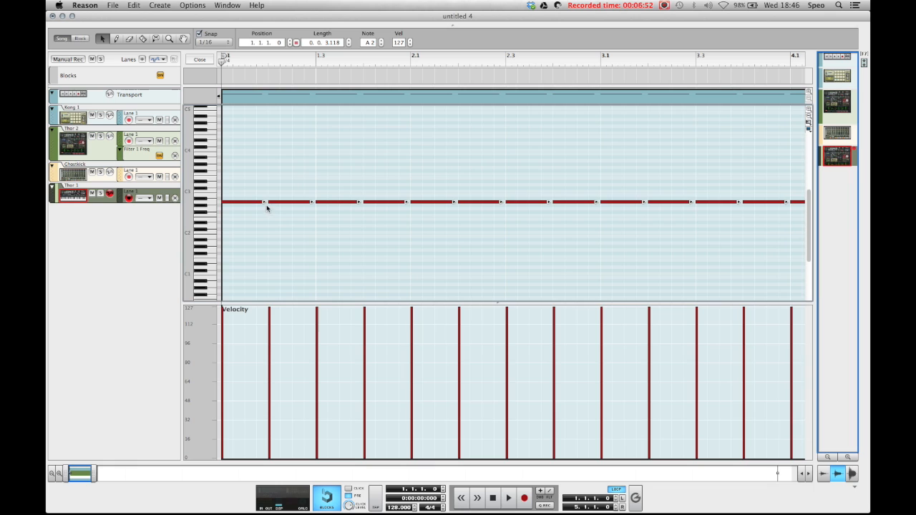
pyautogui.moveTo(264, 203); pyautogui.dragTo(260, 202)
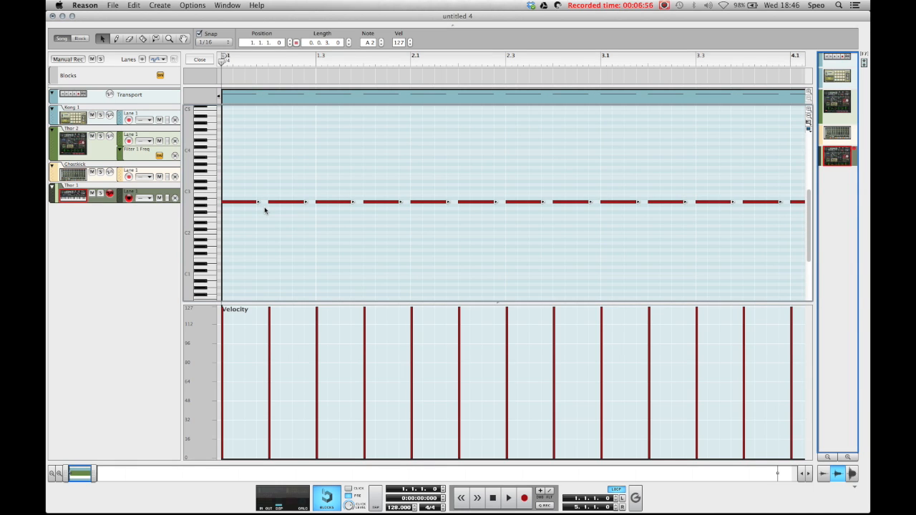
# - Play the loop with the shortened notes, close the Thor 1 note editor and return the playhead to the song start
pyautogui.click(264, 206)
pyautogui.press('space')
pyautogui.click(198, 59)
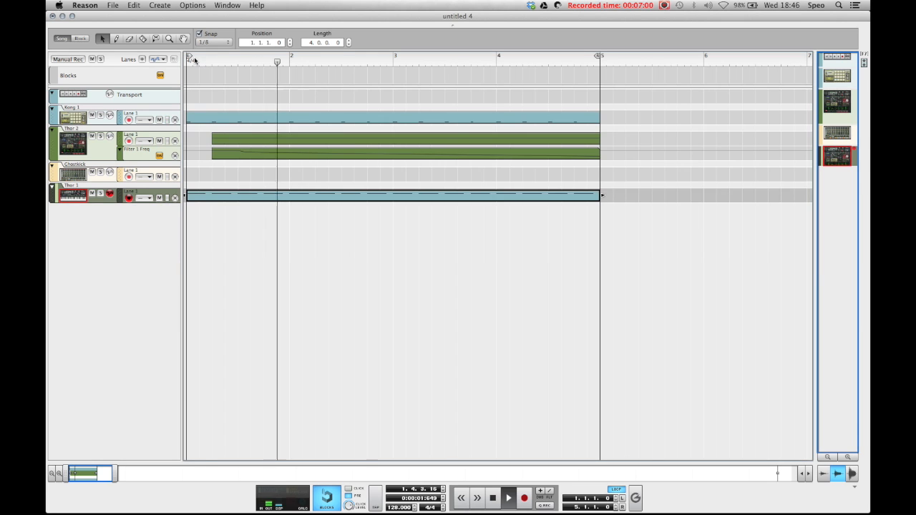
pyautogui.hotkey('shift', 'Return')
pyautogui.hotkey('shift', 'Return')
pyautogui.hotkey('shift', 'Return')
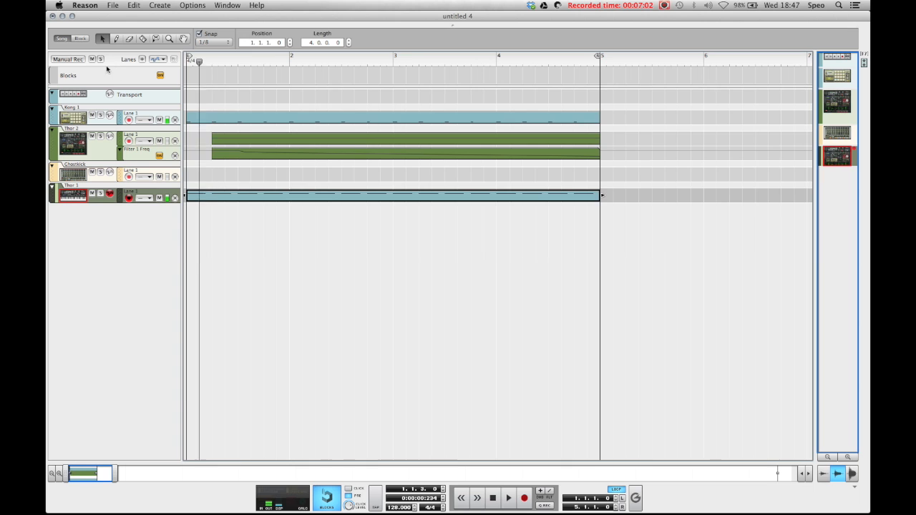
# - Create an NN-XT Advanced Sampler in the rack below the Spider Audio splitter and unfold its remote editor
pyautogui.click(286, 268)
pyautogui.press('F6')
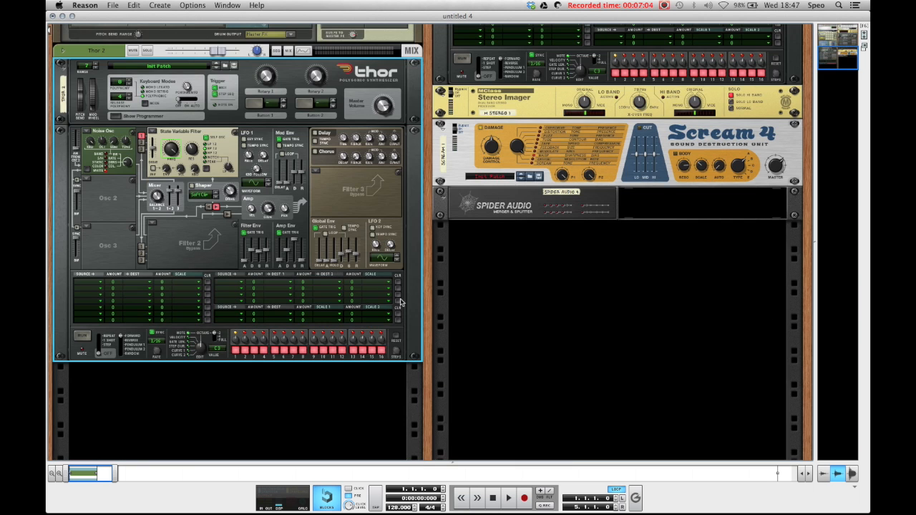
pyautogui.click(499, 273)
pyautogui.scroll(10, 492, 310)
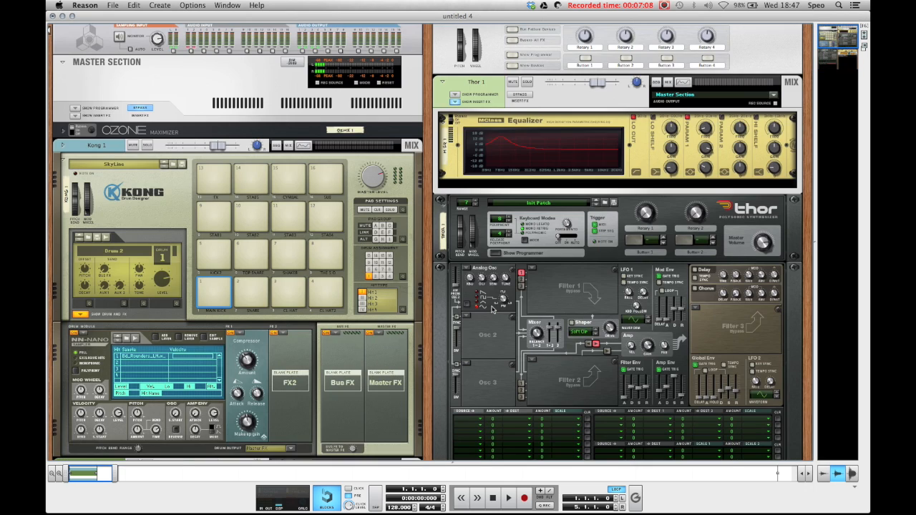
pyautogui.scroll(-10, 494, 310)
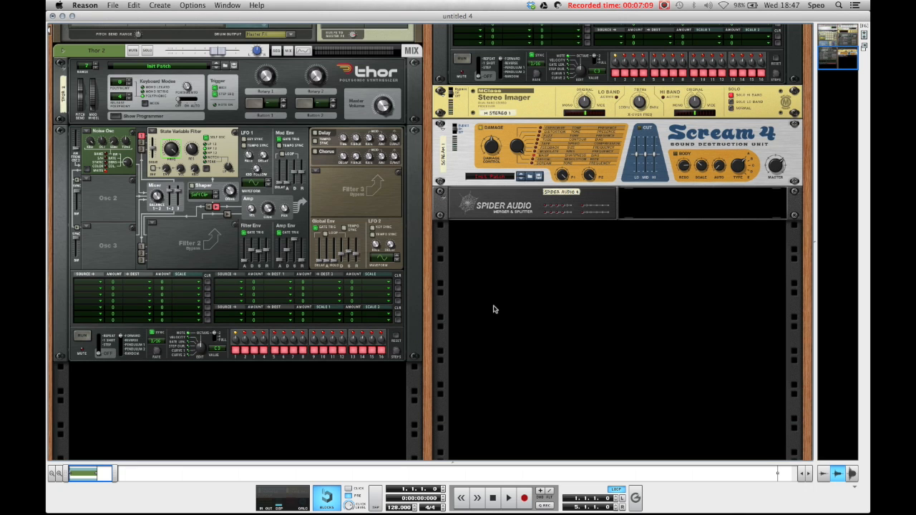
pyautogui.rightClick(510, 267)
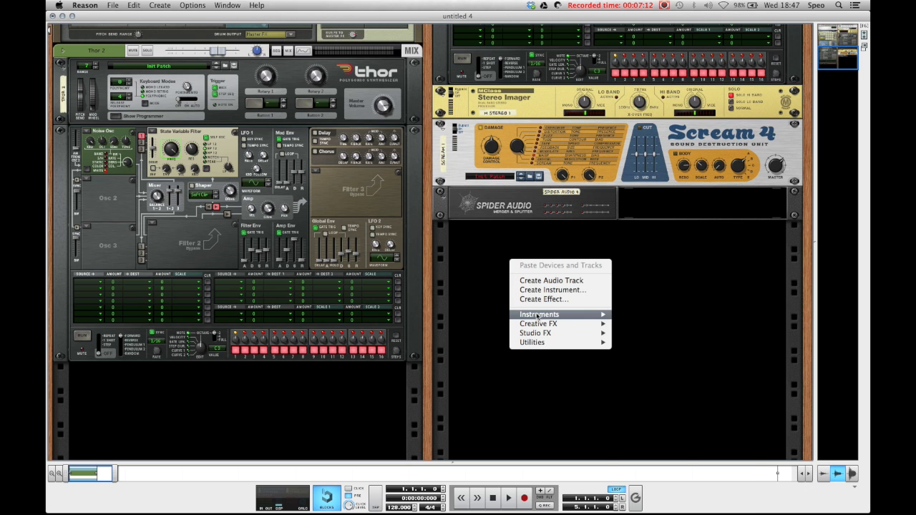
pyautogui.moveTo(536, 314)
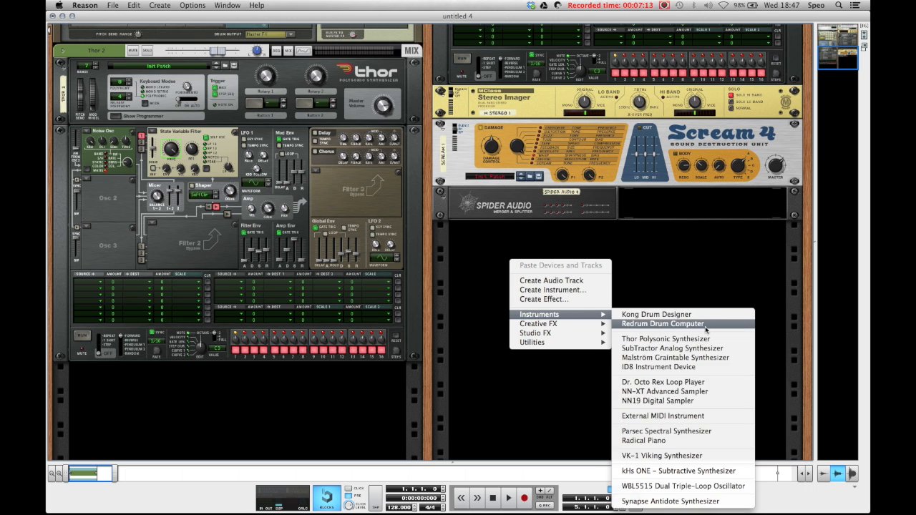
pyautogui.click(694, 392)
pyautogui.click(443, 300)
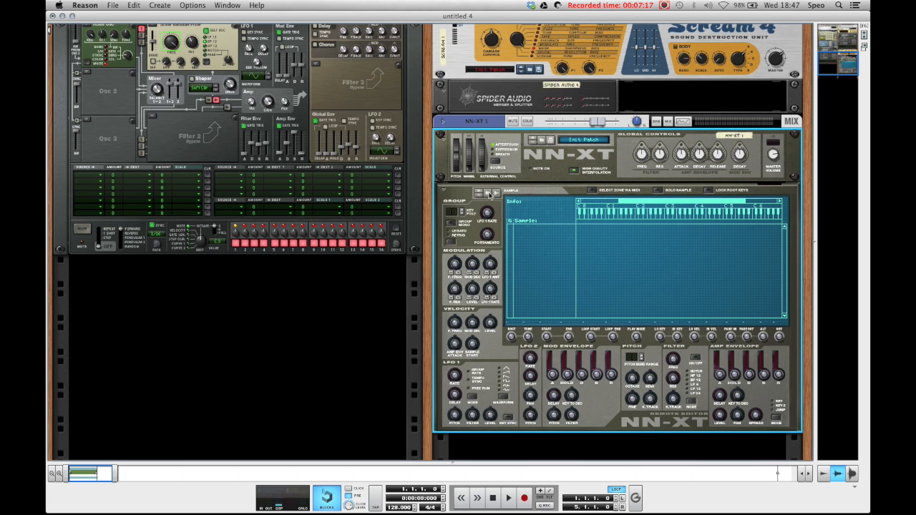
# - Browse for an NN-XT sample in the Reason Factory Sound Bank: Kong Patches, Kong Sounds & Samples, 8. Percussion, Woods
pyautogui.click(490, 195)
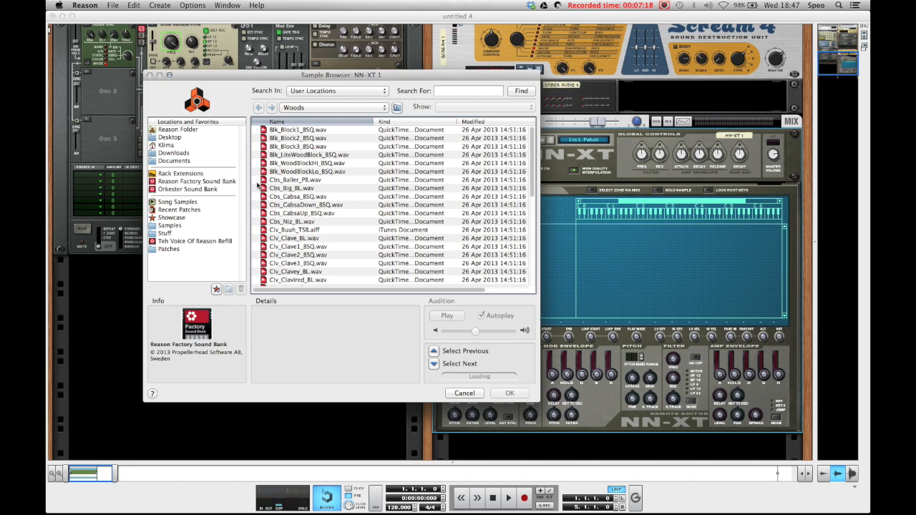
pyautogui.click(321, 109)
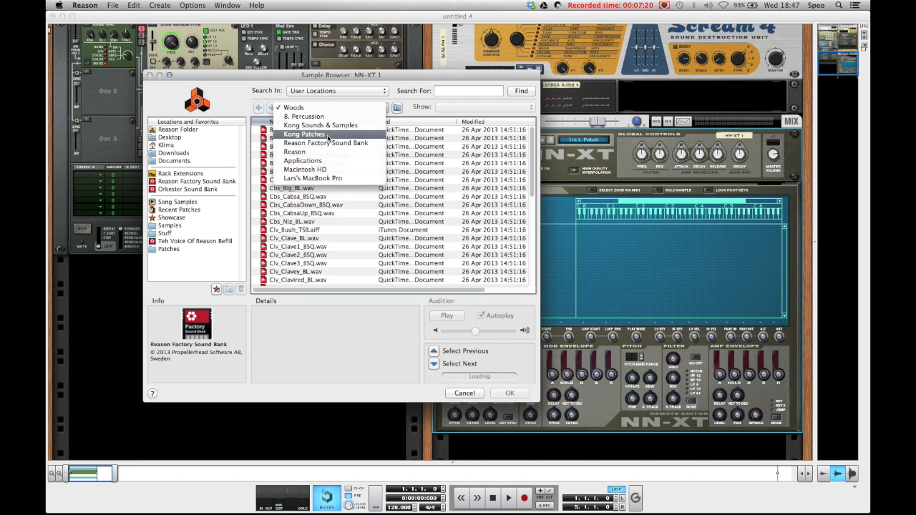
pyautogui.click(320, 144)
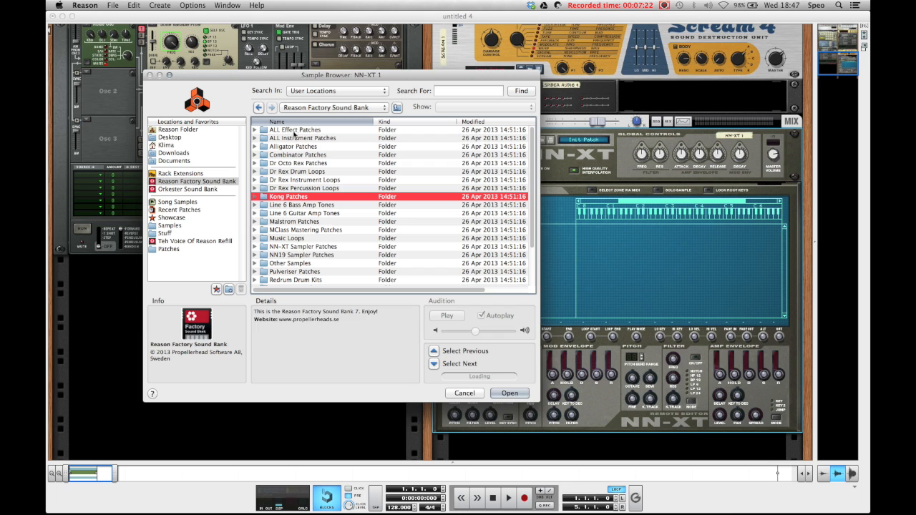
pyautogui.doubleClick(294, 198)
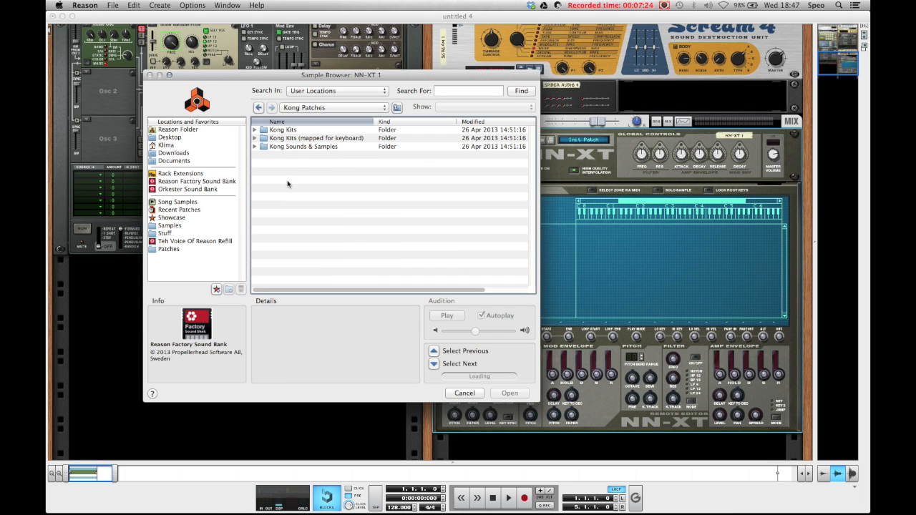
pyautogui.click(296, 147)
pyautogui.doubleClick(295, 148)
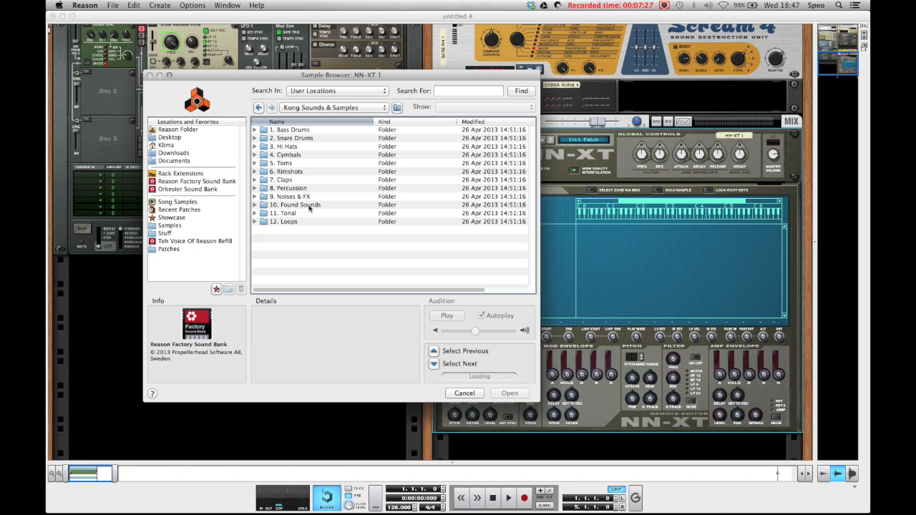
pyautogui.doubleClick(287, 188)
pyautogui.doubleClick(277, 164)
# - Load the sample Clv_Verb_BL.wav from the Woods folder into the NN-XT
pyautogui.scroll(-6, 314, 208)
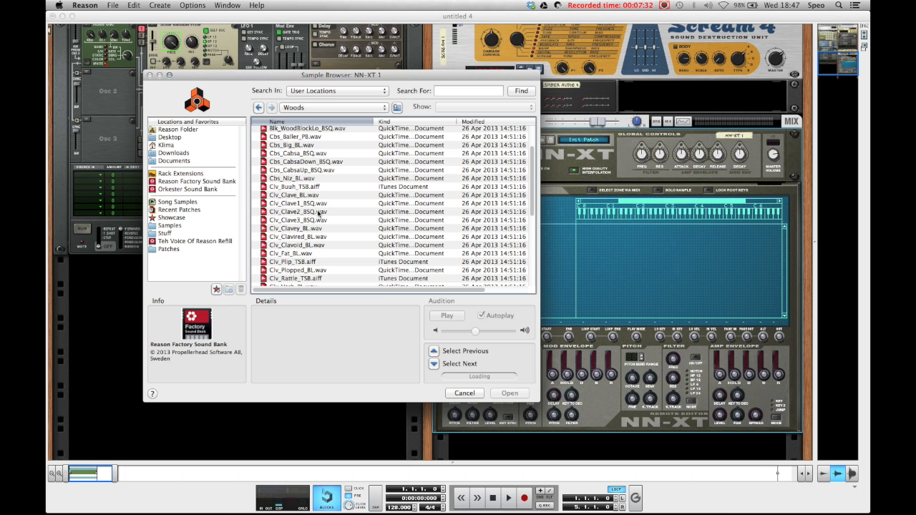
pyautogui.scroll(-5, 316, 264)
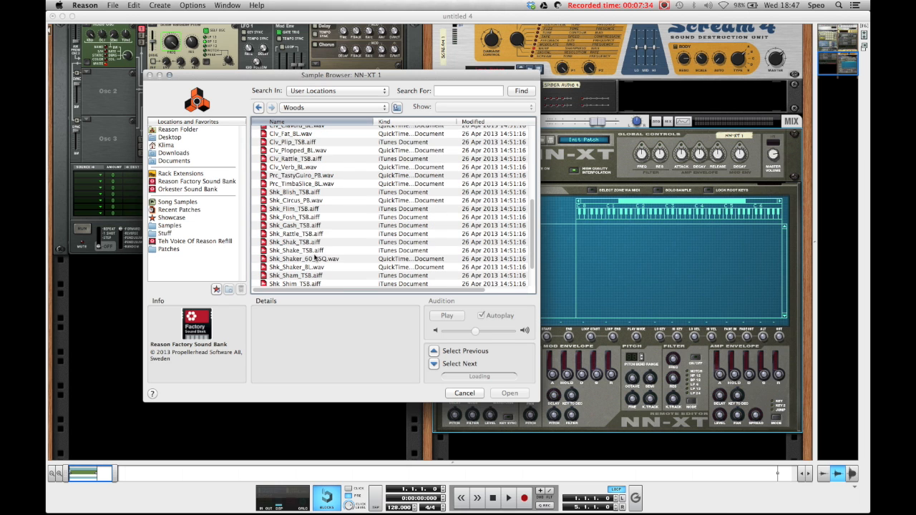
pyautogui.click(280, 169)
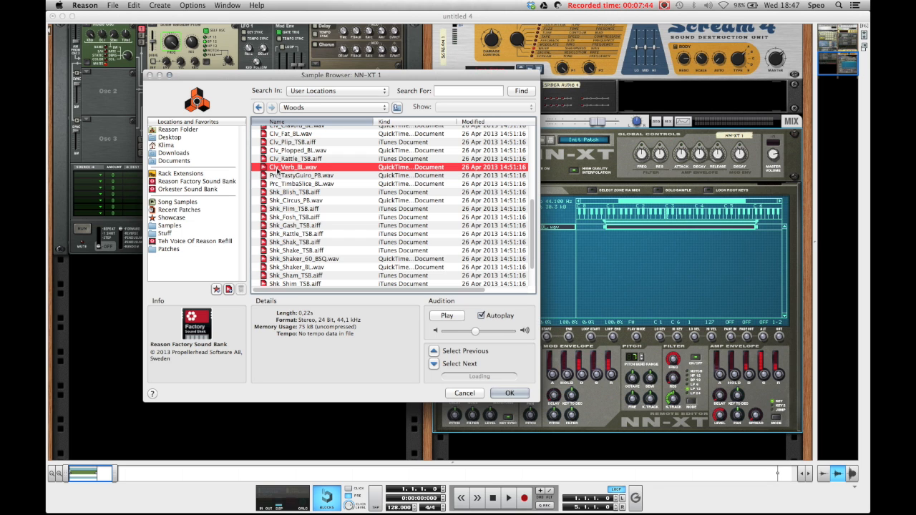
pyautogui.press('Return')
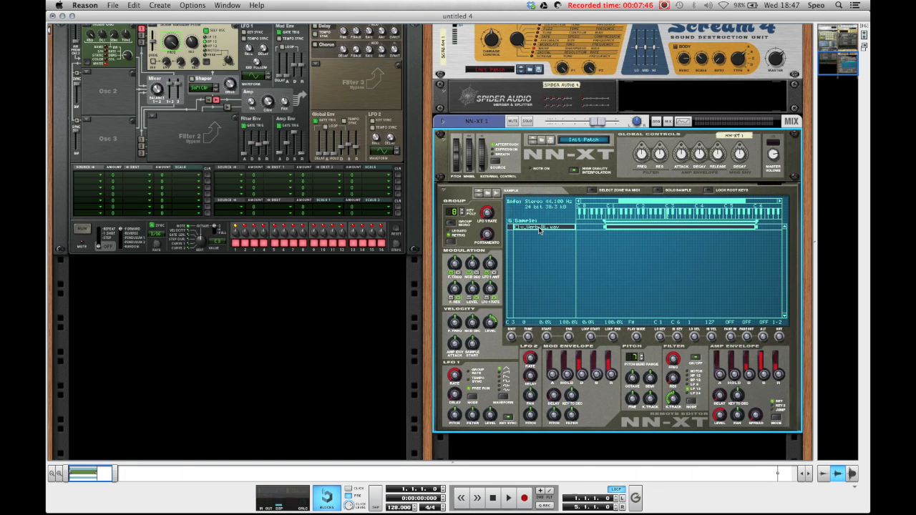
# - Set the Clv_Verb_BL.wav zone's root note from pitch detection and extend its key range down to F#-1
pyautogui.scroll(-1, 540, 229)
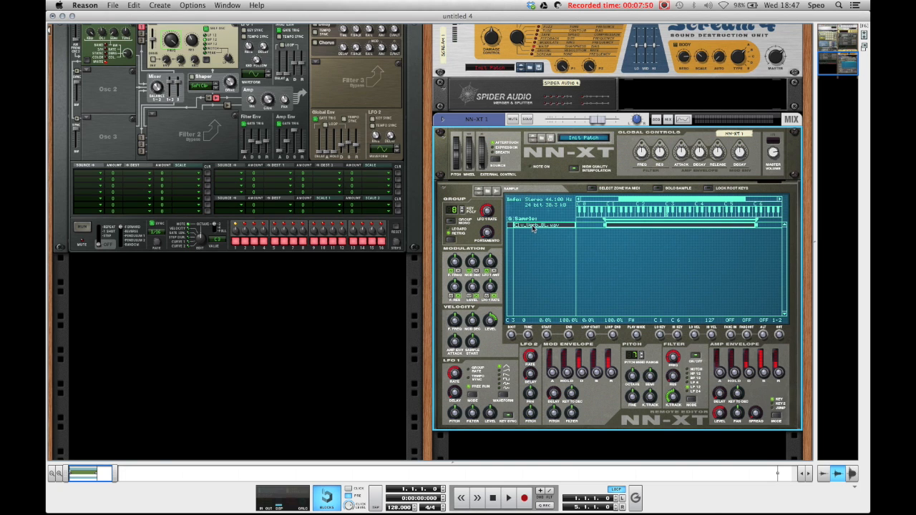
pyautogui.rightClick(531, 225)
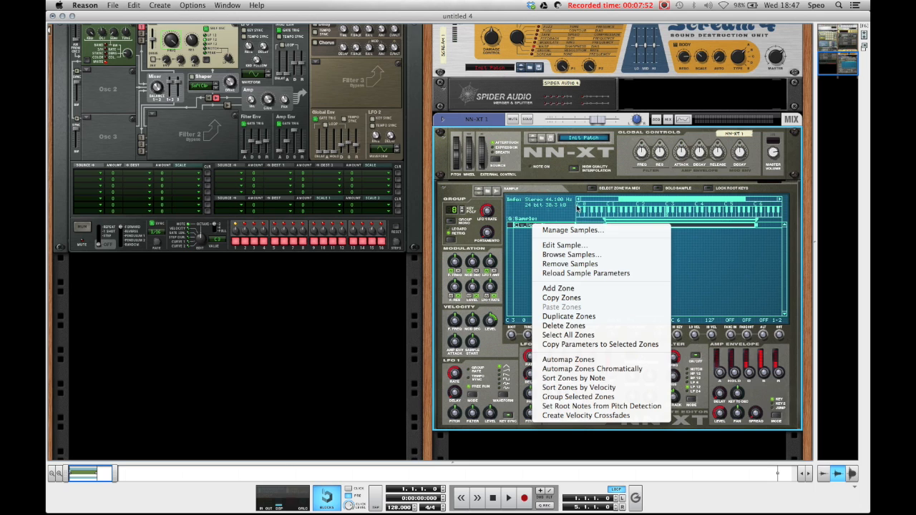
pyautogui.click(598, 408)
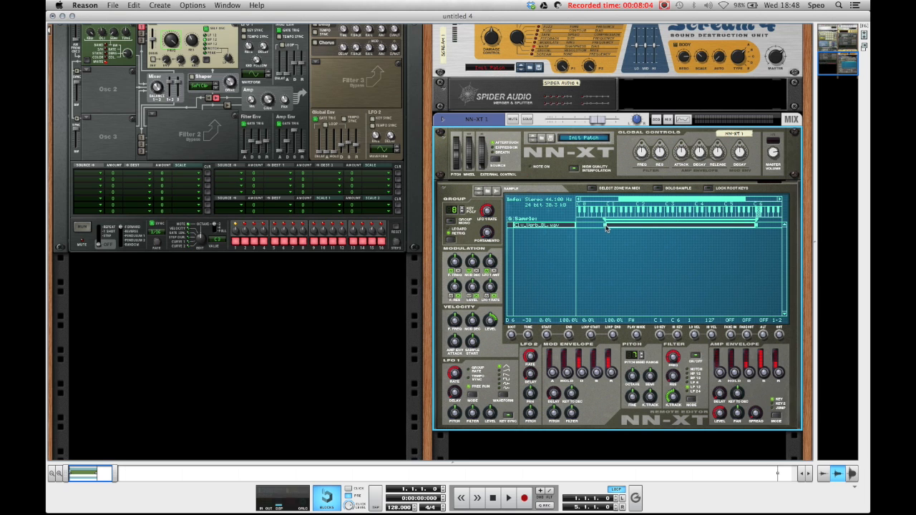
pyautogui.moveTo(606, 229); pyautogui.dragTo(581, 226)
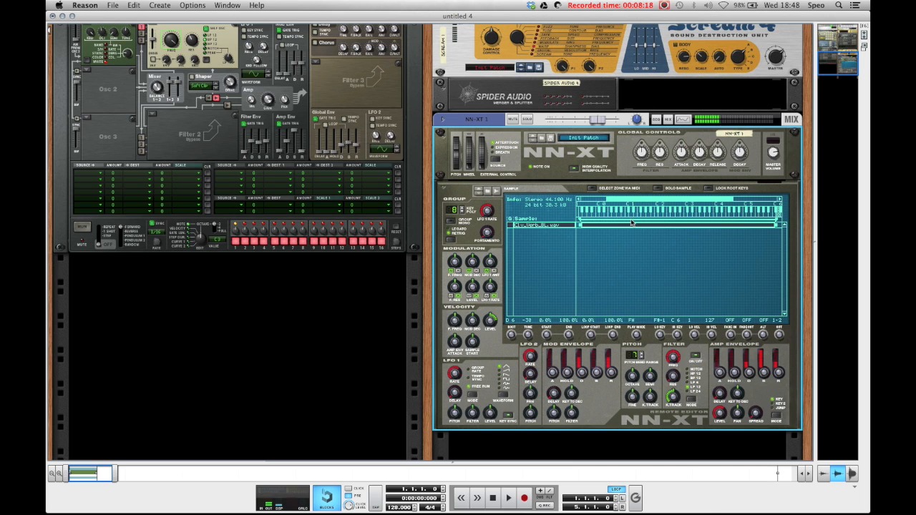
# - Add an MClass Equalizer from the studio effects directly after the NN-XT
pyautogui.scroll(-2, 485, 279)
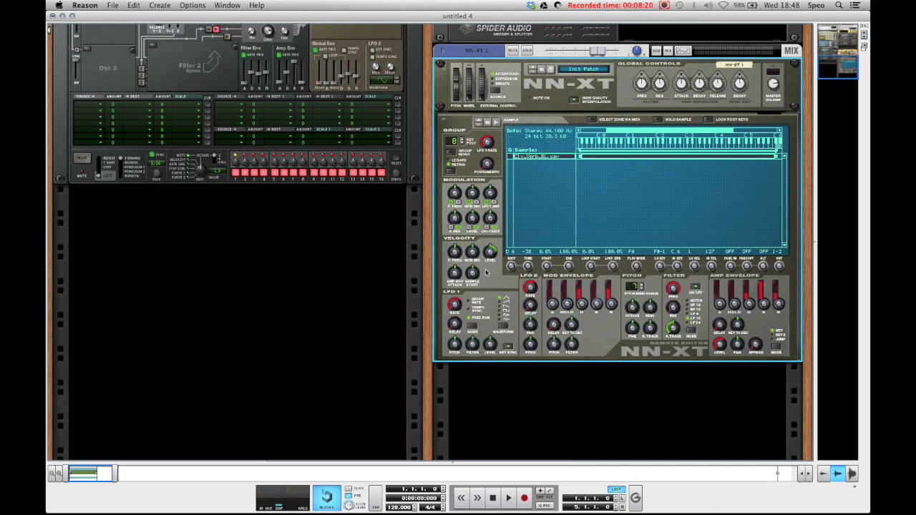
pyautogui.scroll(1, 509, 271)
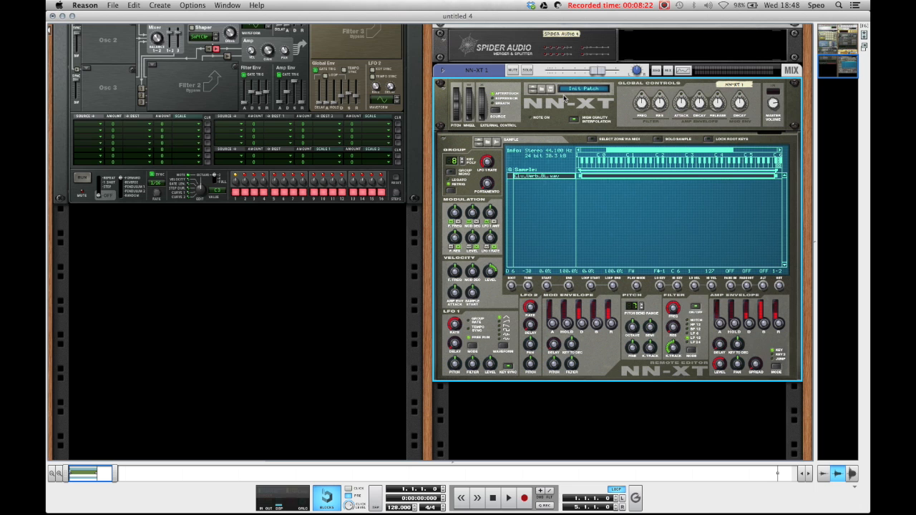
pyautogui.rightClick(539, 129)
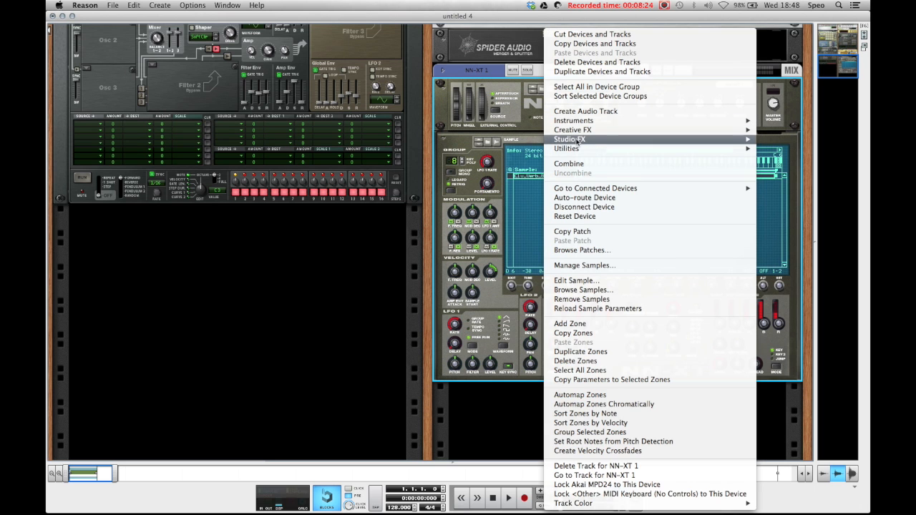
pyautogui.moveTo(577, 141)
pyautogui.click(493, 199)
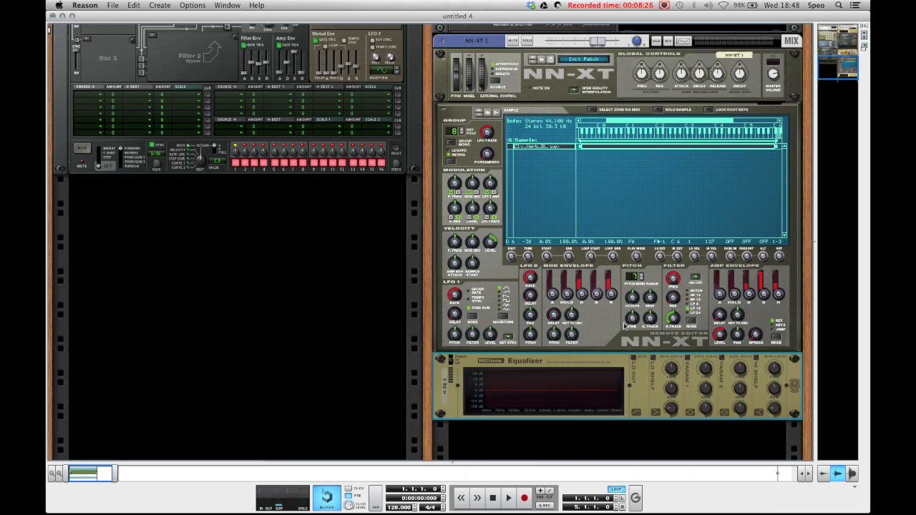
# - Enable the equalizer's Parametric 2 band and boost it at about 4.646 kHz with a Q of about 2.7
pyautogui.click(724, 300)
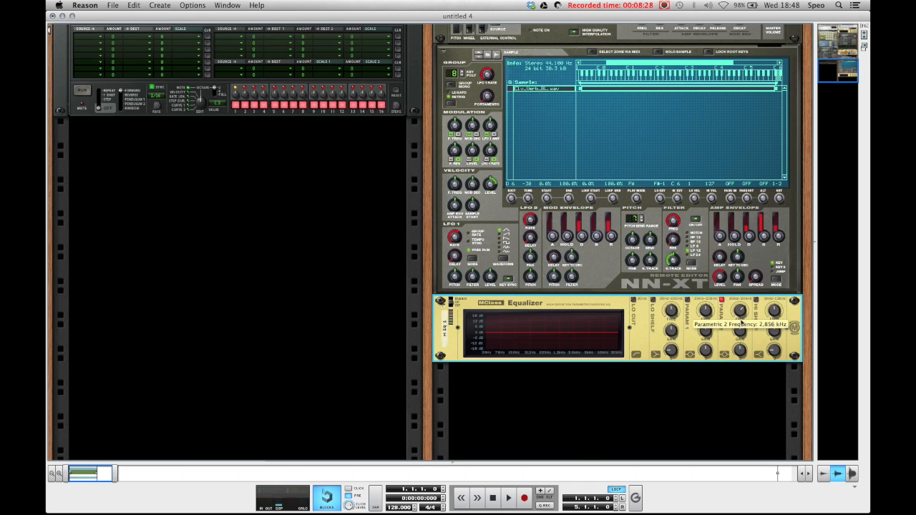
pyautogui.moveTo(741, 329); pyautogui.dragTo(742, 313)
pyautogui.moveTo(741, 350); pyautogui.dragTo(742, 359)
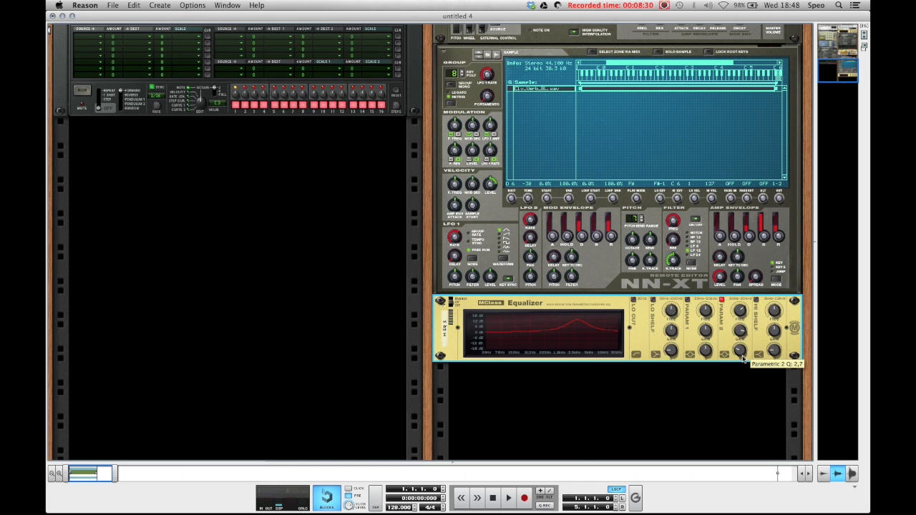
pyautogui.moveTo(739, 317); pyautogui.dragTo(741, 312)
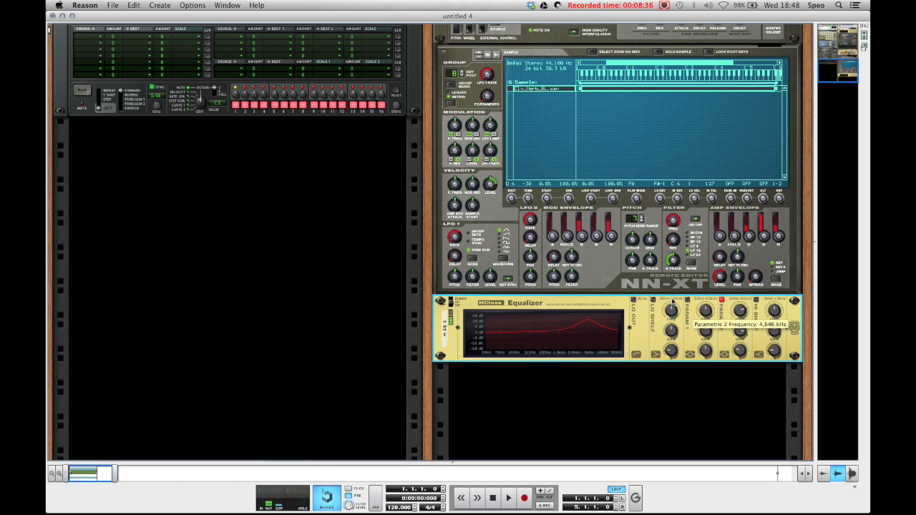
# - Enable the equalizer's Parametric 1 band and cut it at about 206.6 Hz with a Q of about 3.3
pyautogui.click(688, 300)
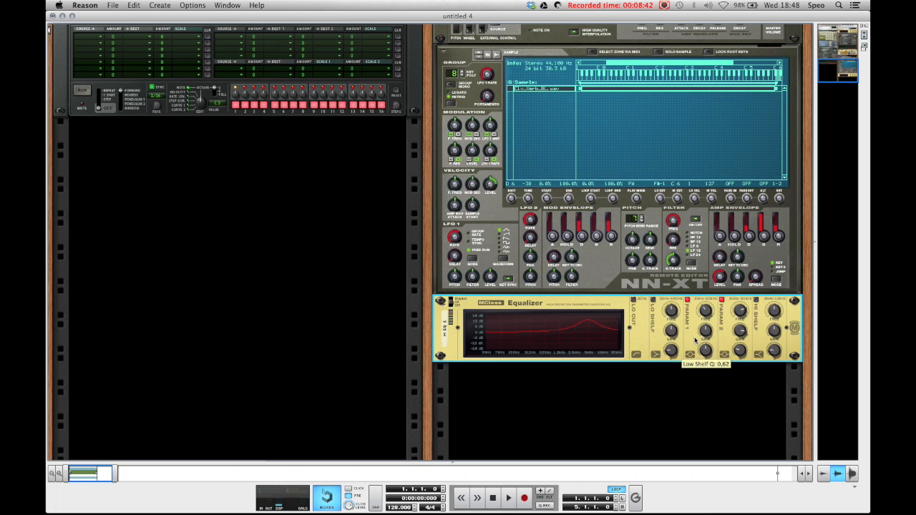
pyautogui.moveTo(706, 330); pyautogui.dragTo(708, 356)
pyautogui.moveTo(705, 310)
pyautogui.mouseDown()
pyautogui.moveTo(708, 338)
pyautogui.moveTo(707, 317)
pyautogui.mouseUp()
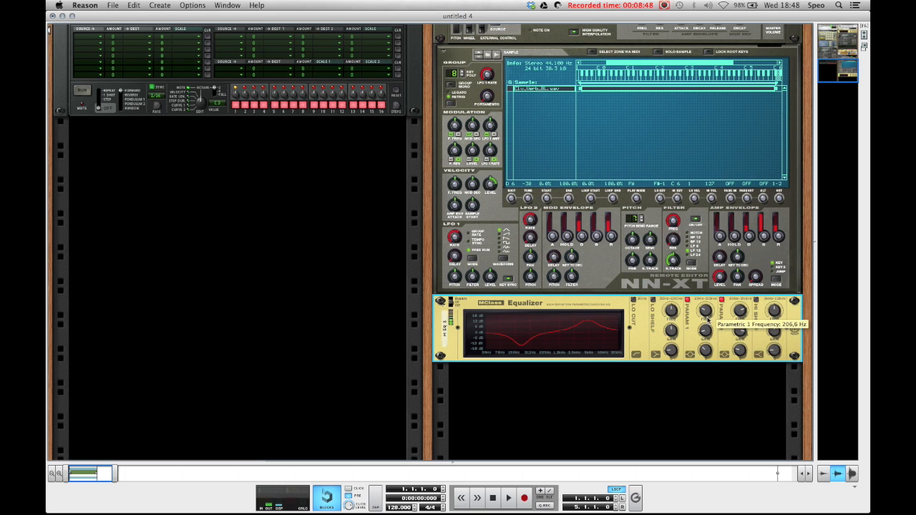
pyautogui.moveTo(707, 350); pyautogui.dragTo(707, 347)
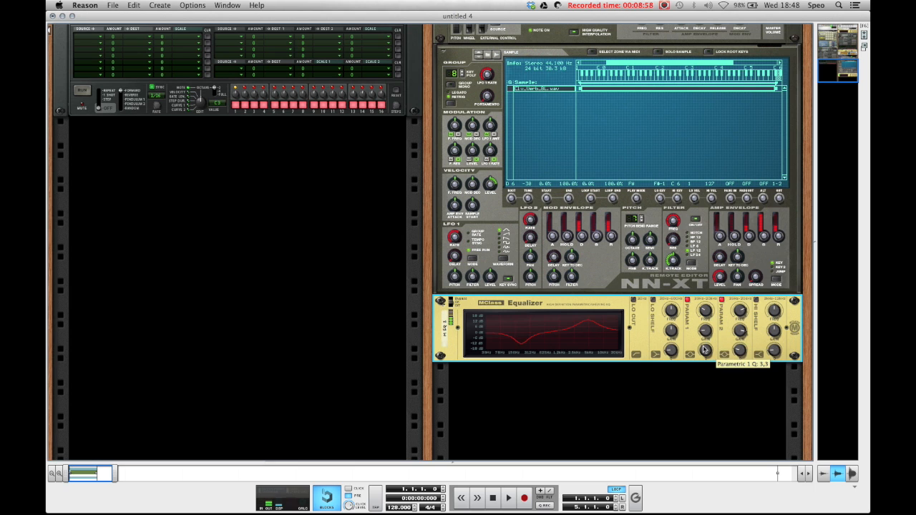
# - Add an RV7000 Advanced Reverb directly after the MClass Equalizer
pyautogui.rightClick(532, 322)
pyautogui.moveTo(565, 375)
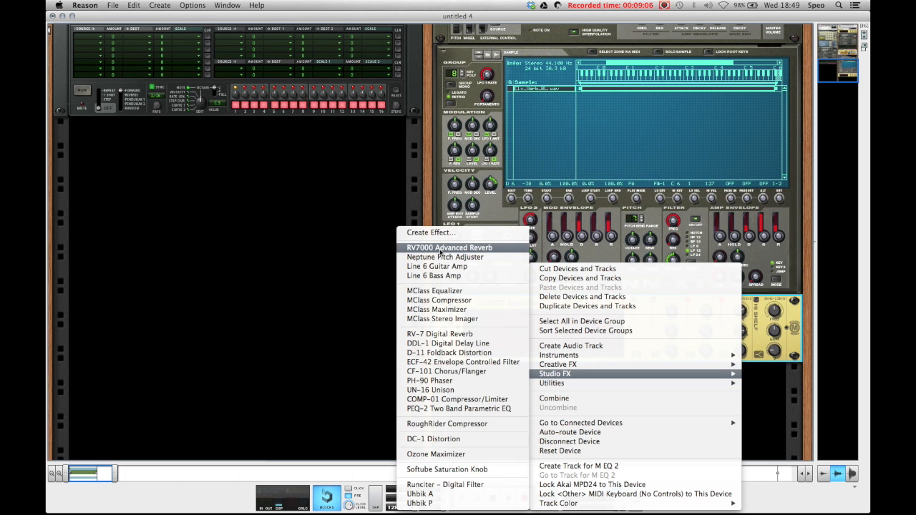
pyautogui.click(439, 248)
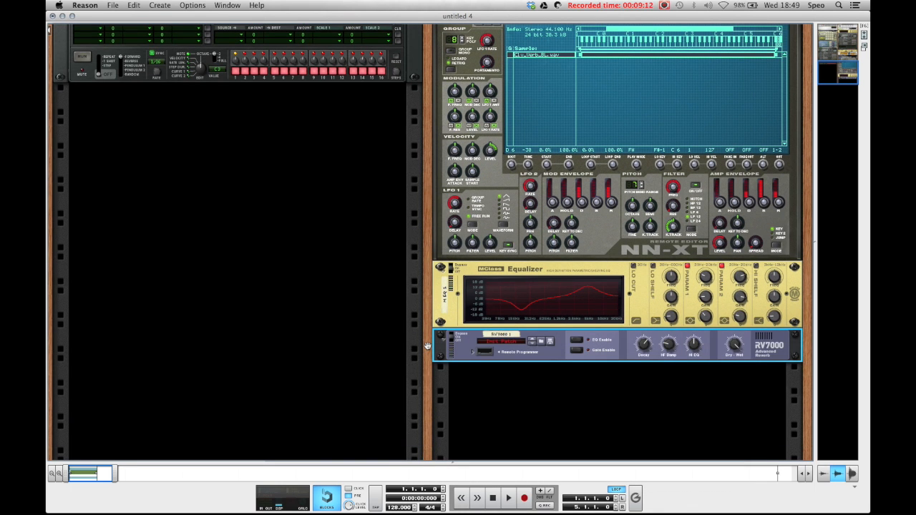
pyautogui.scroll(5, 432, 372)
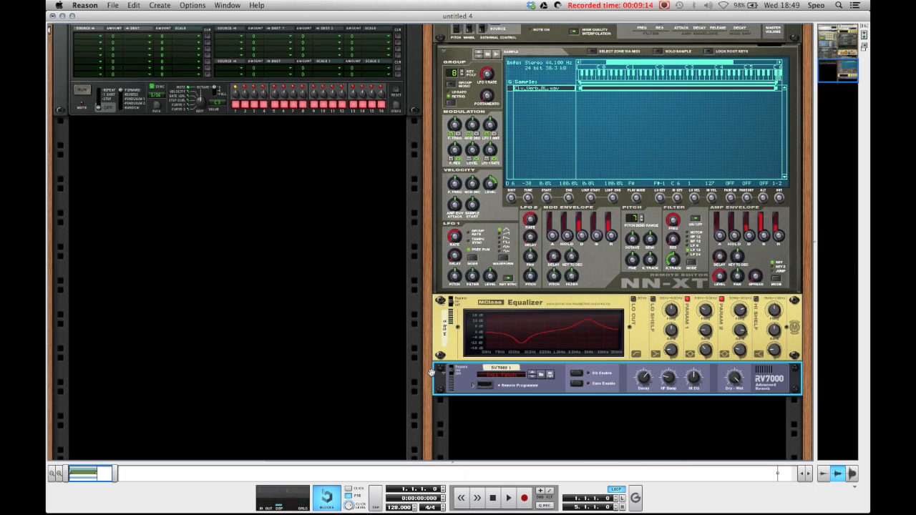
pyautogui.scroll(-5, 431, 372)
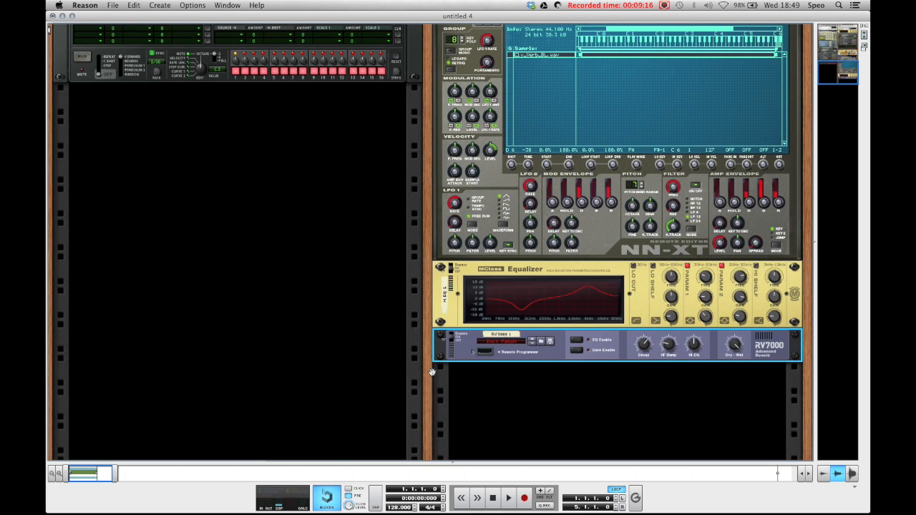
# - Unfold the RV7000's remote programmer and load one of the ALL reverb patches from the RV7000 Patches folder
pyautogui.click(474, 353)
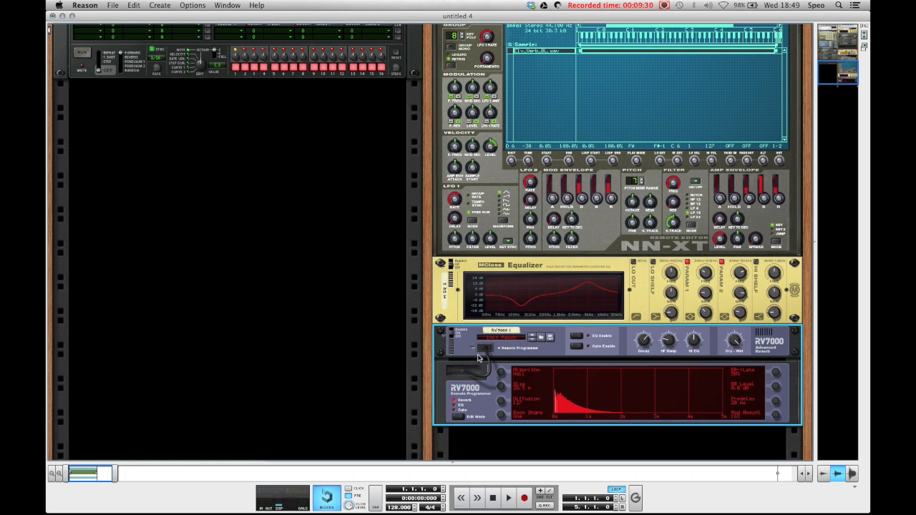
pyautogui.click(542, 342)
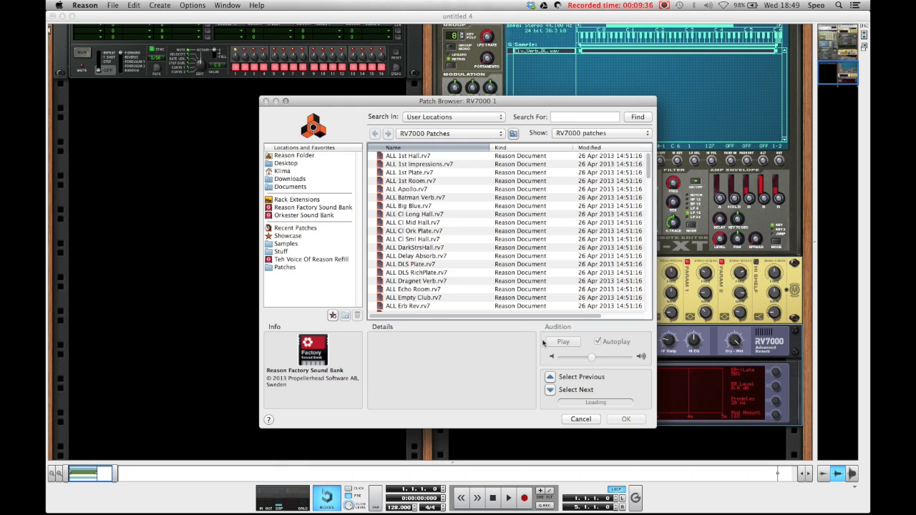
pyautogui.scroll(-2, 437, 289)
pyautogui.doubleClick(422, 289)
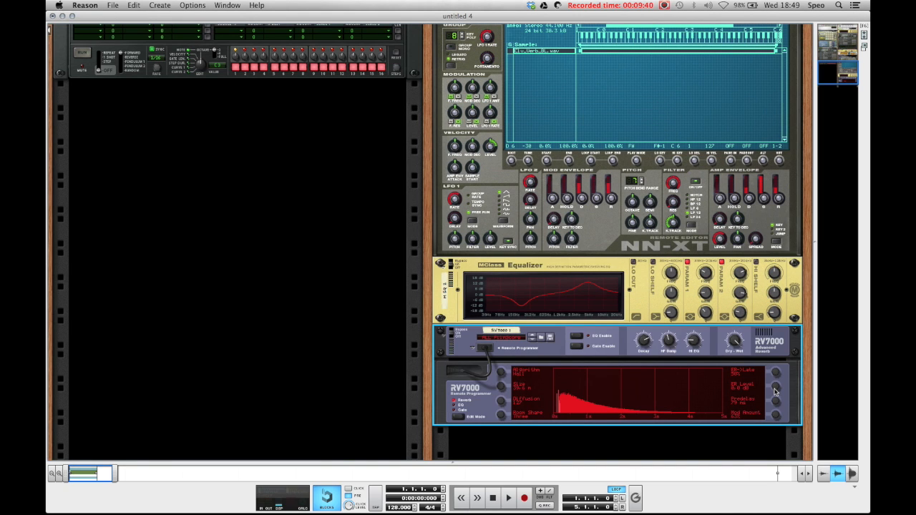
# - Reduce the RV7000's predelay and ER level, set Dry/Wet to 46 and raise the HI EQ
pyautogui.moveTo(777, 402); pyautogui.dragTo(780, 414)
pyautogui.moveTo(776, 387); pyautogui.dragTo(777, 391)
pyautogui.moveTo(738, 341); pyautogui.dragTo(739, 360)
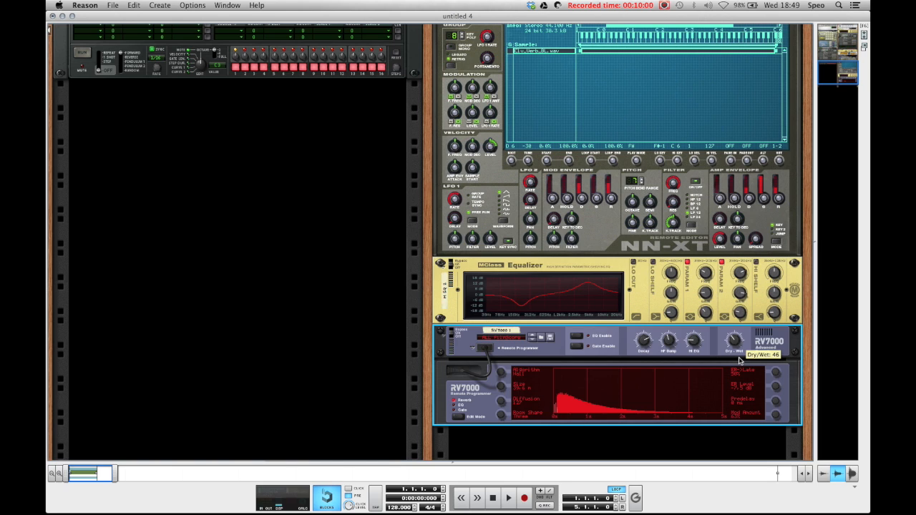
pyautogui.moveTo(697, 333); pyautogui.dragTo(699, 325)
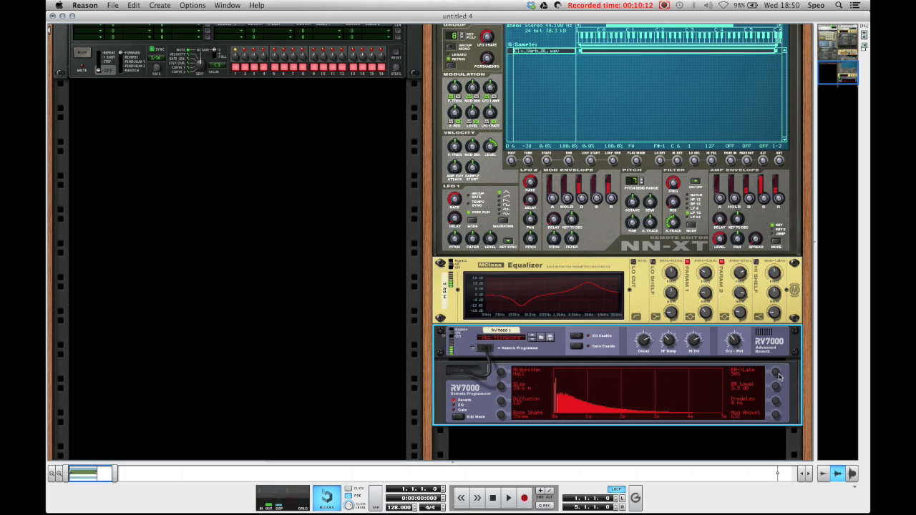
# - Add an MClass Compressor directly after the RV7000 reverb
pyautogui.scroll(-2, 516, 384)
pyautogui.scroll(-2, 510, 347)
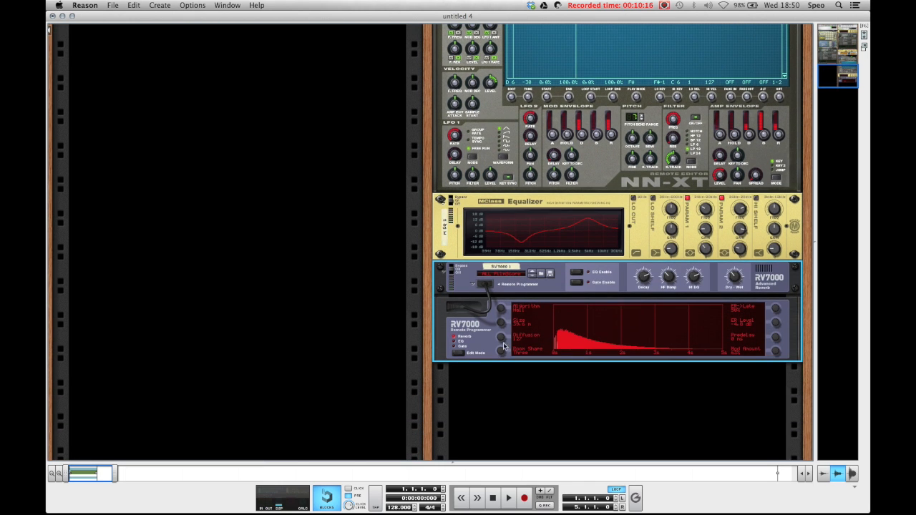
pyautogui.rightClick(508, 284)
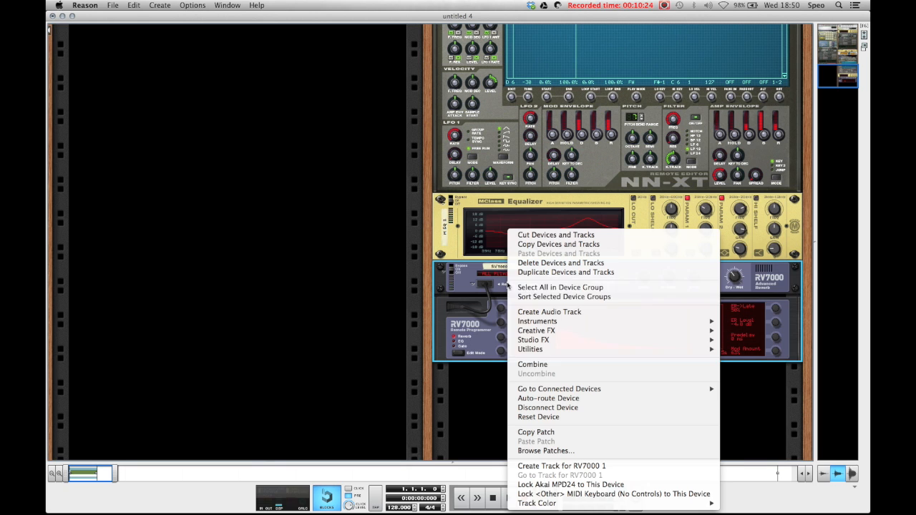
pyautogui.moveTo(543, 340)
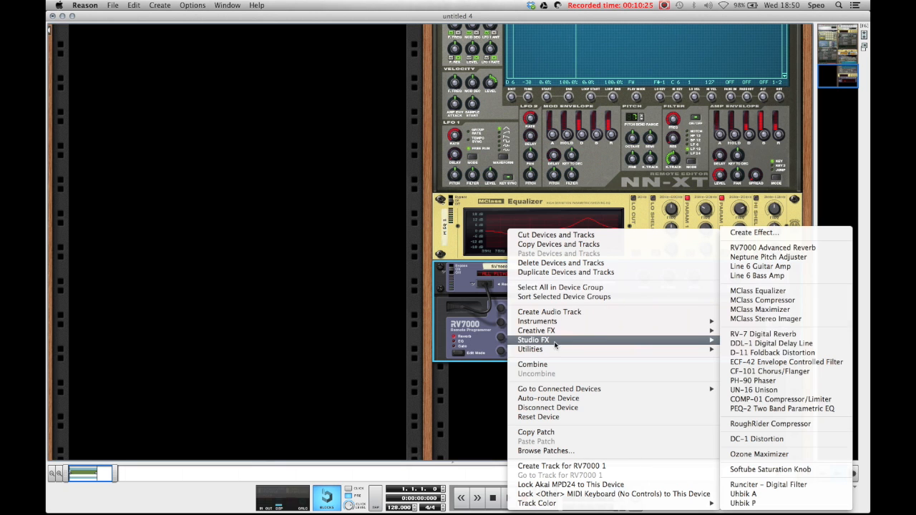
pyautogui.click(767, 302)
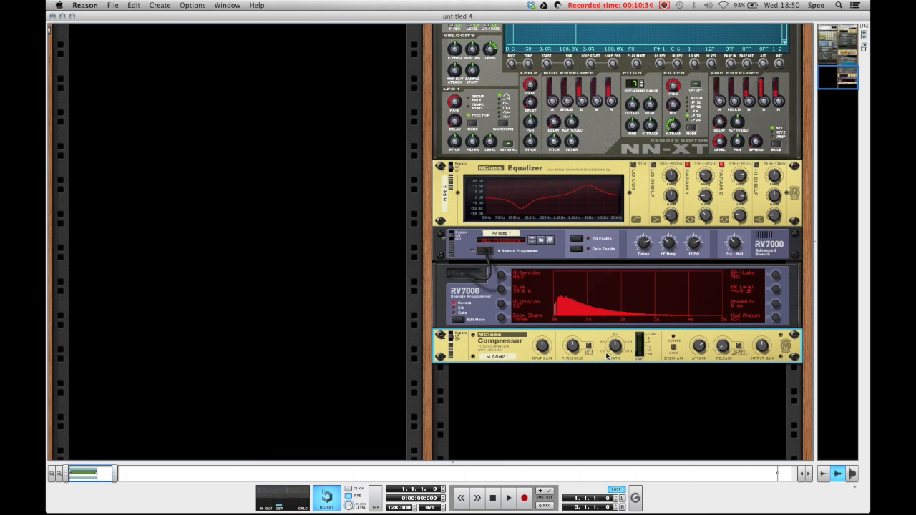
# - Set the compressor's input gain to 7.9 dB, lower its threshold and set the ratio to 30.5:1
pyautogui.moveTo(615, 349); pyautogui.dragTo(609, 339)
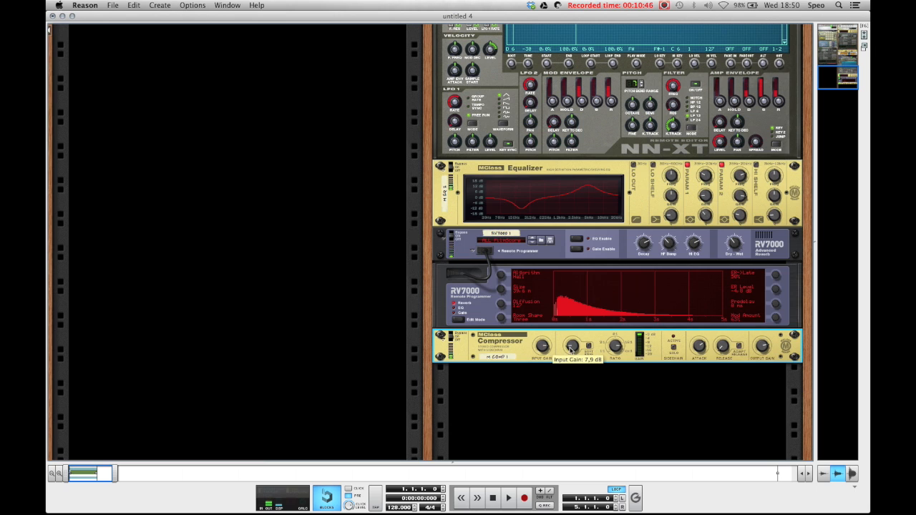
pyautogui.scroll(-5, 614, 347)
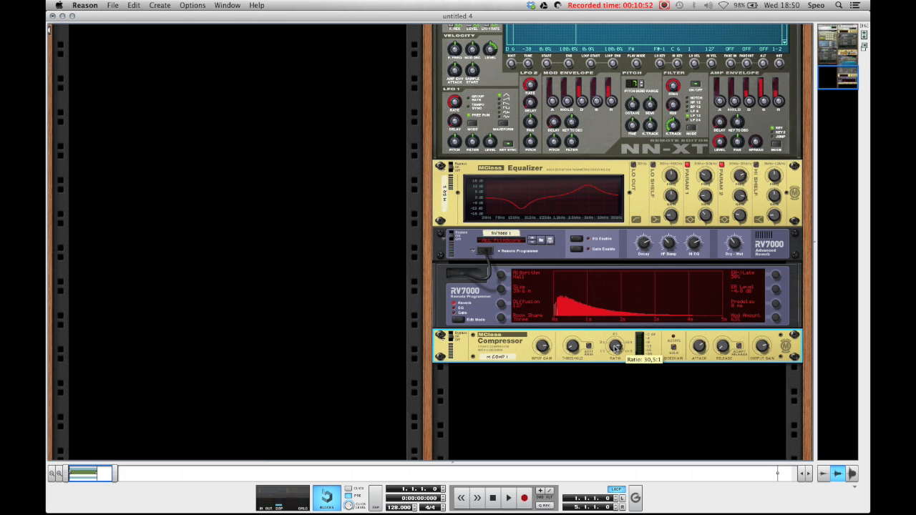
pyautogui.scroll(5, 501, 378)
pyautogui.scroll(-4, 498, 378)
pyautogui.scroll(-1, 499, 378)
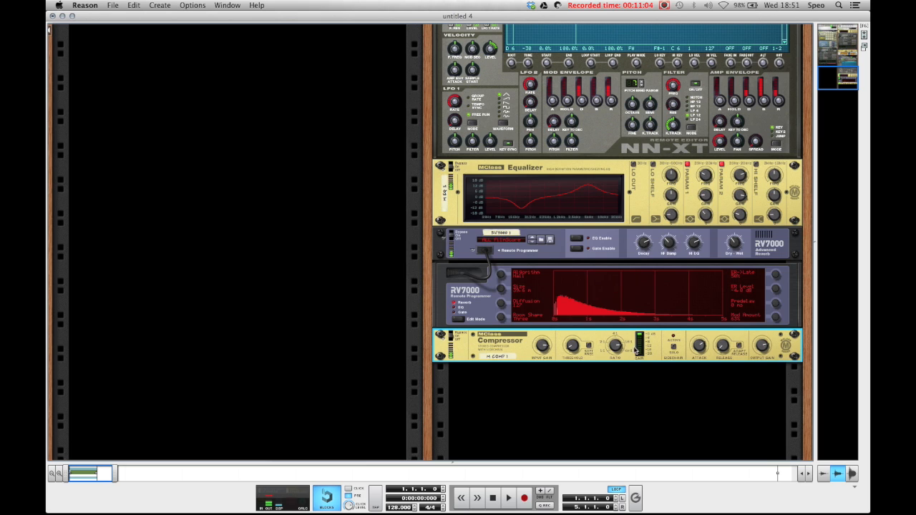
pyautogui.moveTo(616, 349)
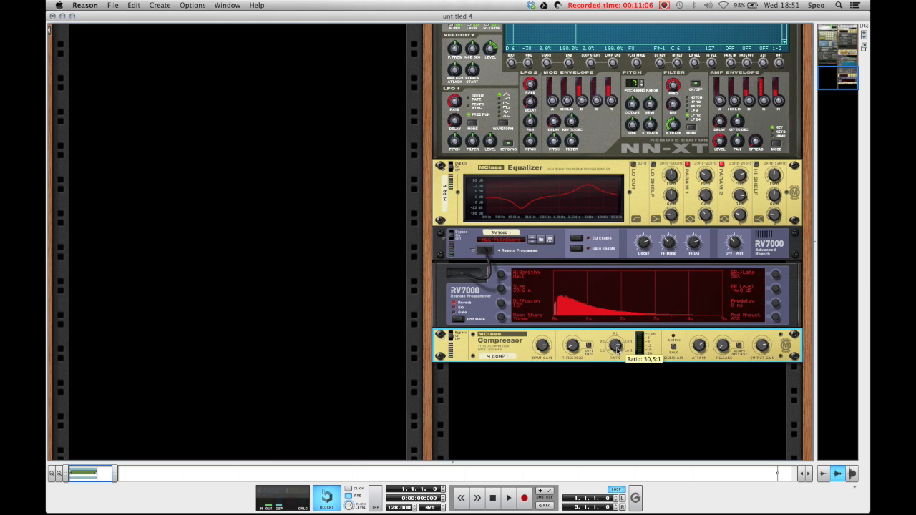
pyautogui.click(643, 244)
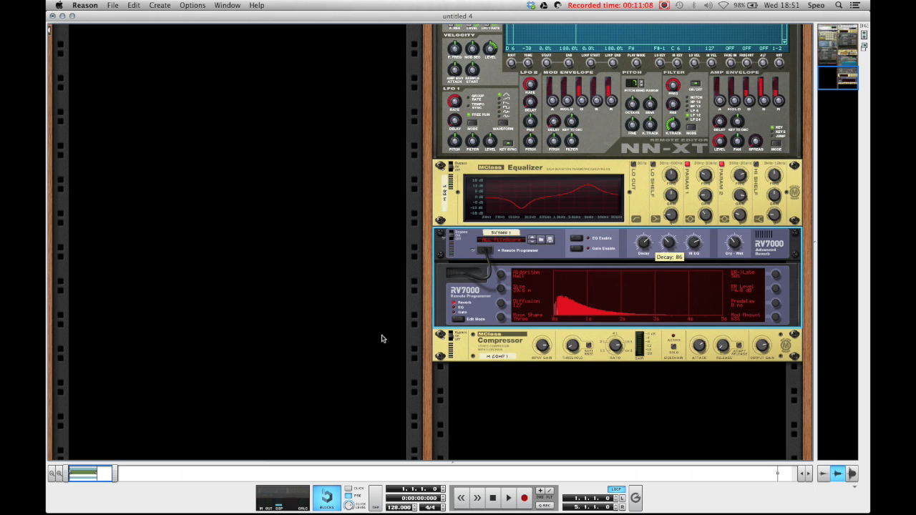
# - Record a trial NN-XT take from bar 1 in the sequencer and delete the clip
pyautogui.scroll(4, 381, 338)
pyautogui.press('F7')
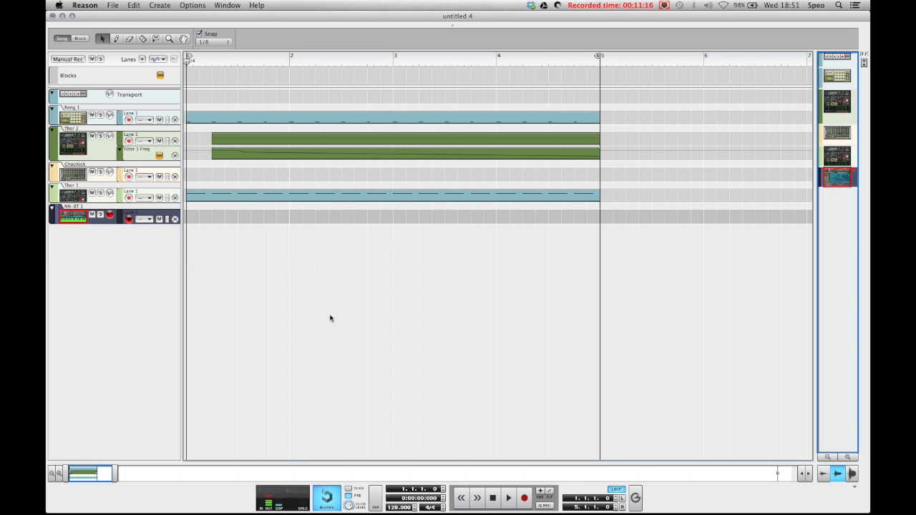
pyautogui.press('super+Return')
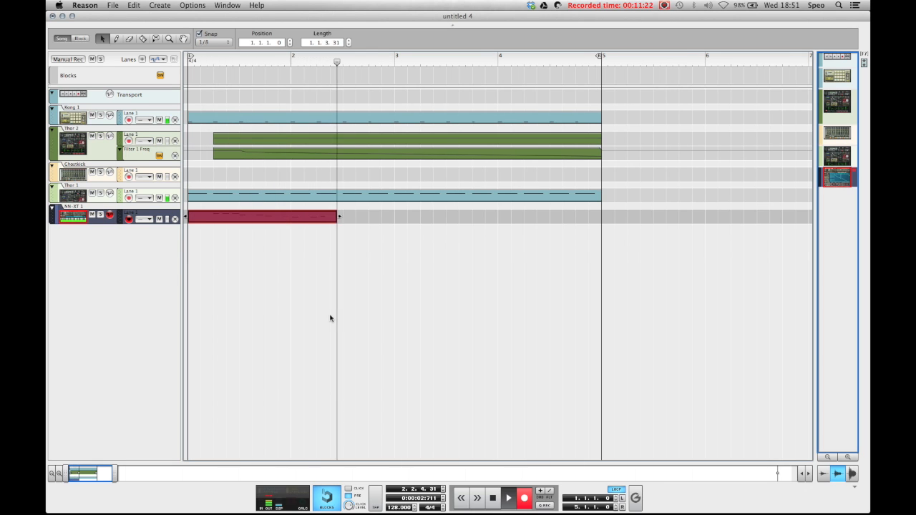
pyautogui.press('space')
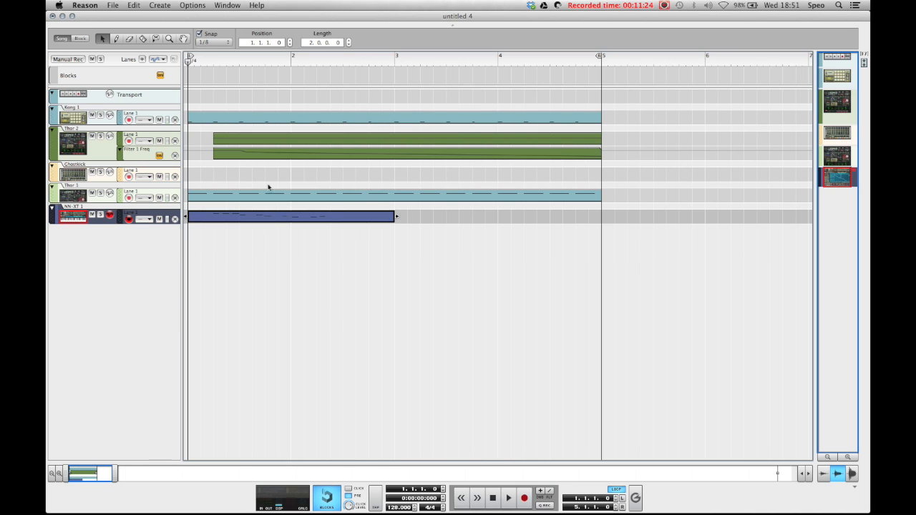
pyautogui.press('Delete')
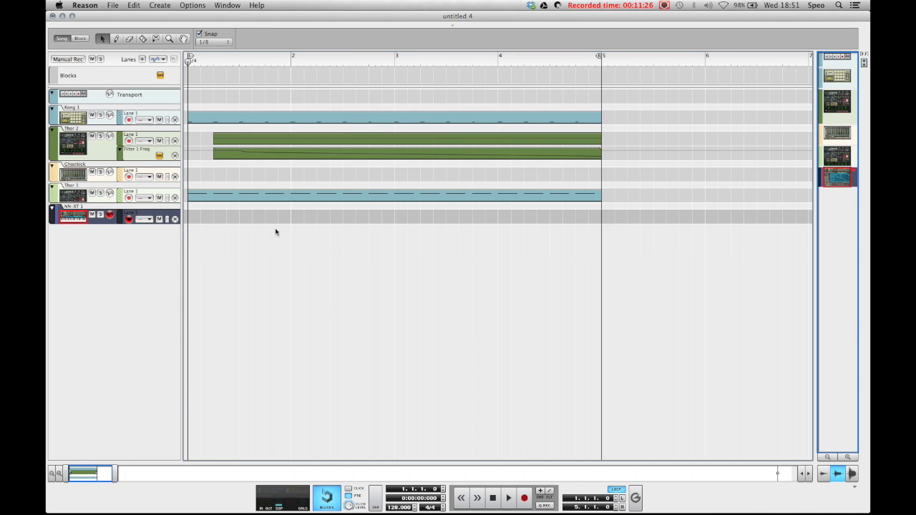
# - Record a new three-bar NN-XT clip from bar 1 and play it back
pyautogui.press('super+Return')
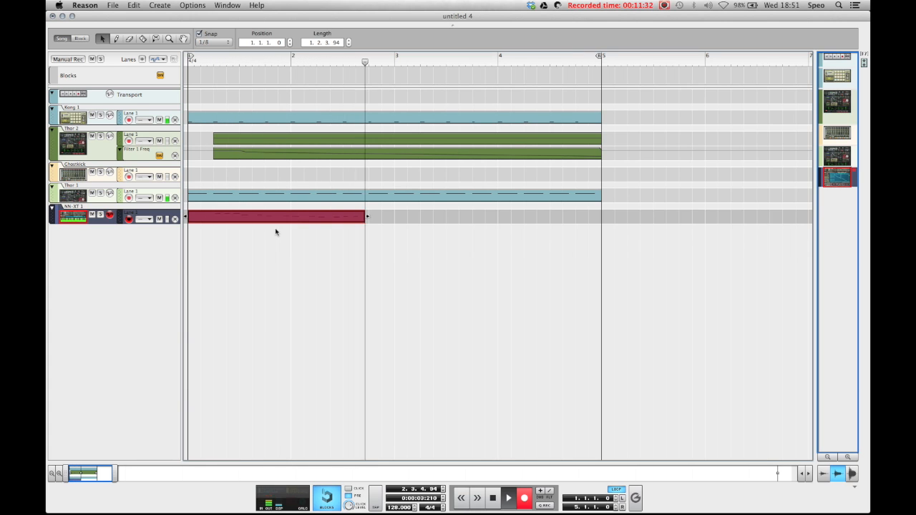
pyautogui.press('space')
pyautogui.rightClick(307, 216)
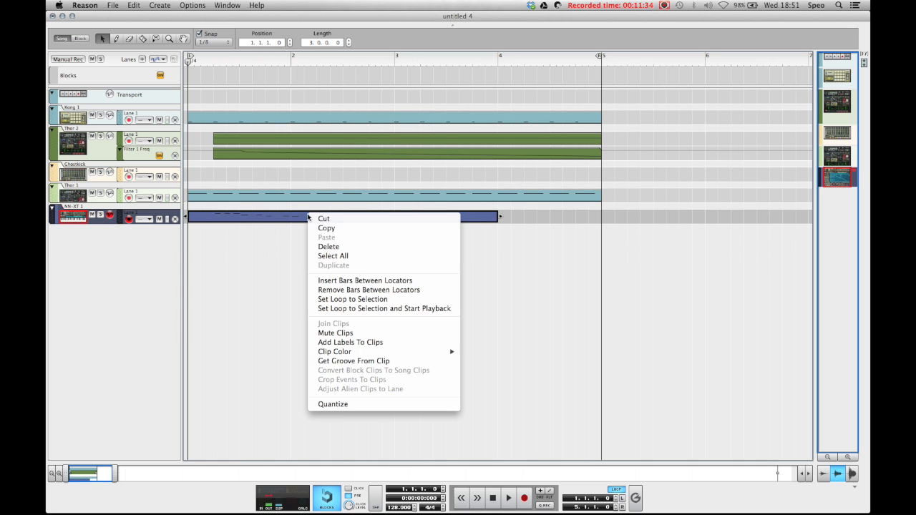
pyautogui.click(287, 350)
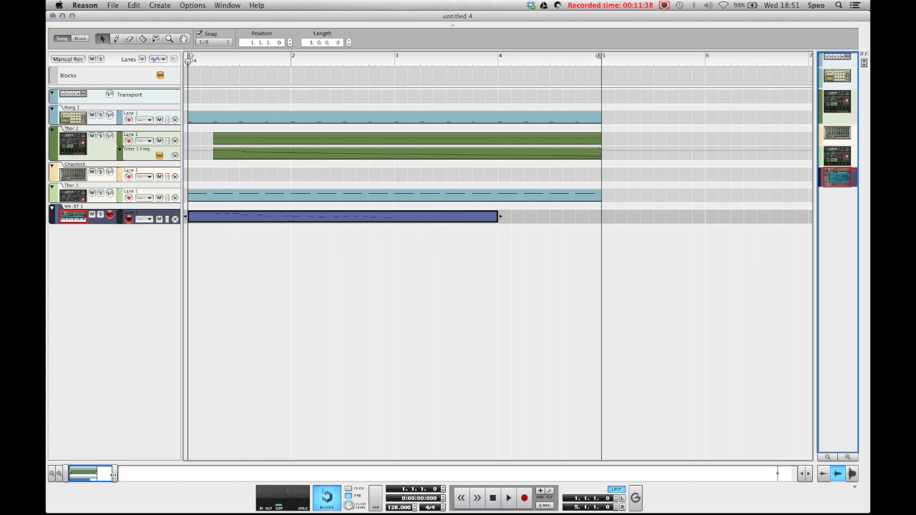
pyautogui.moveTo(113, 473); pyautogui.dragTo(101, 473)
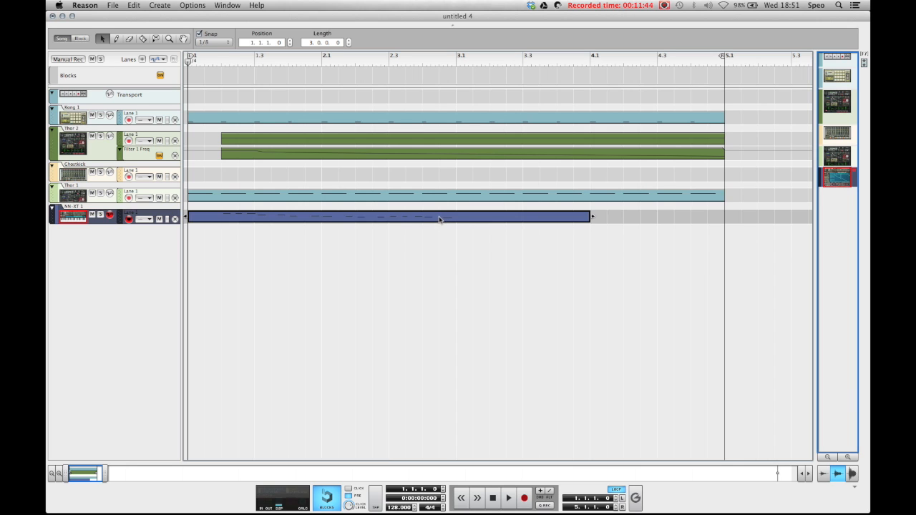
pyautogui.press('space')
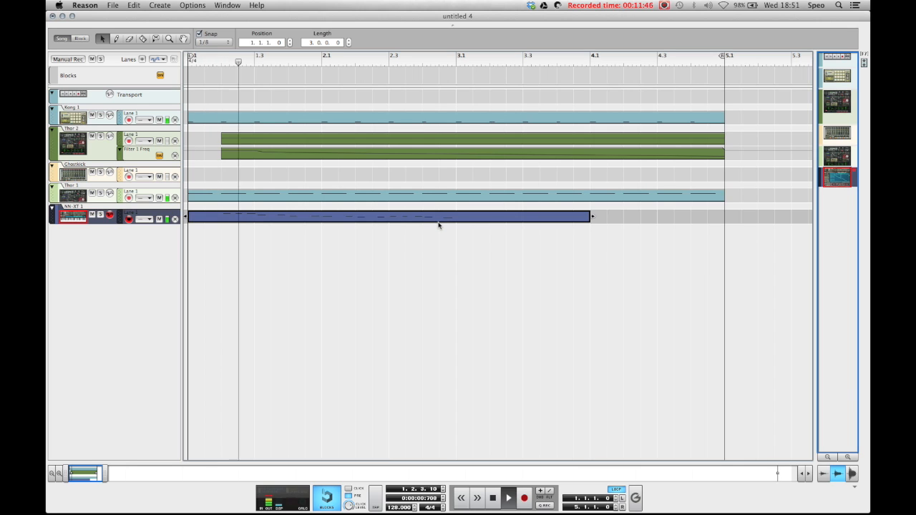
pyautogui.press('space')
pyautogui.press('space')
pyautogui.press('space')
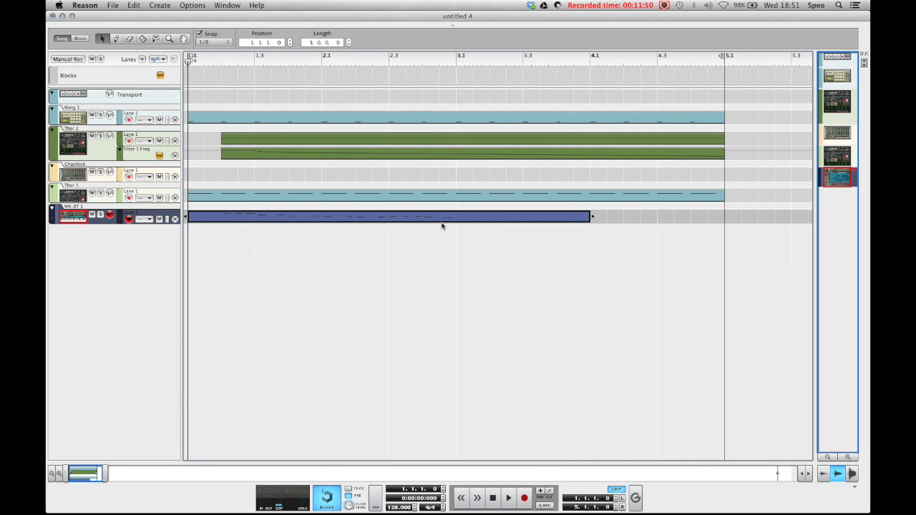
# - Open the Tool Window and quantize the NN-XT clip to 1/16 T at 100%, playing back the result
pyautogui.press('F8')
pyautogui.moveTo(255, 136); pyautogui.dragTo(754, 95)
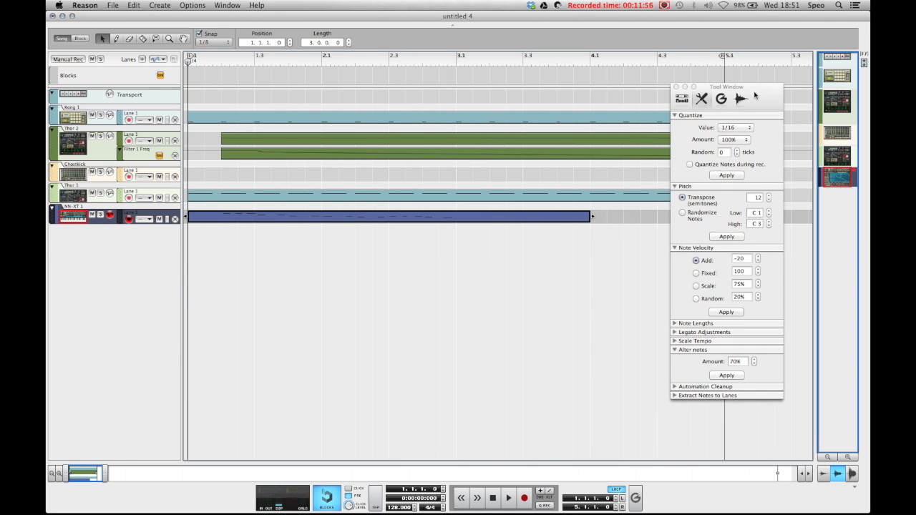
pyautogui.click(736, 129)
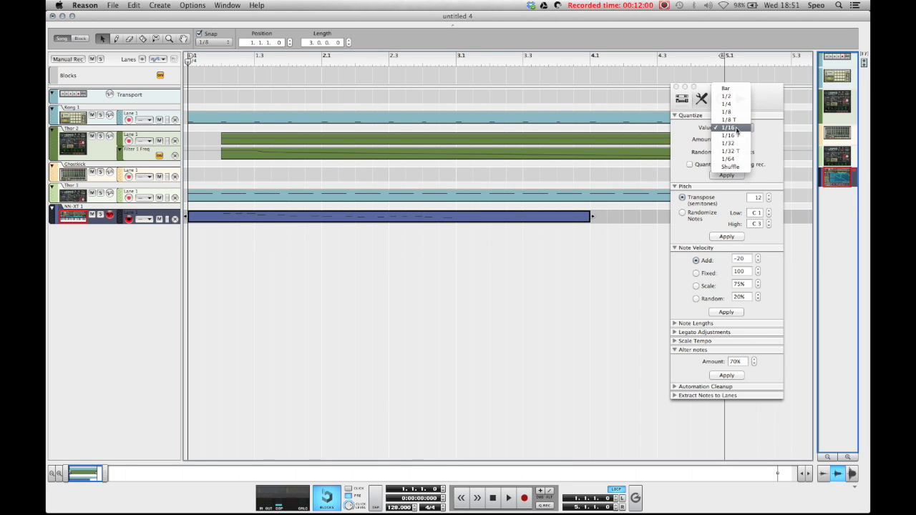
pyautogui.click(740, 138)
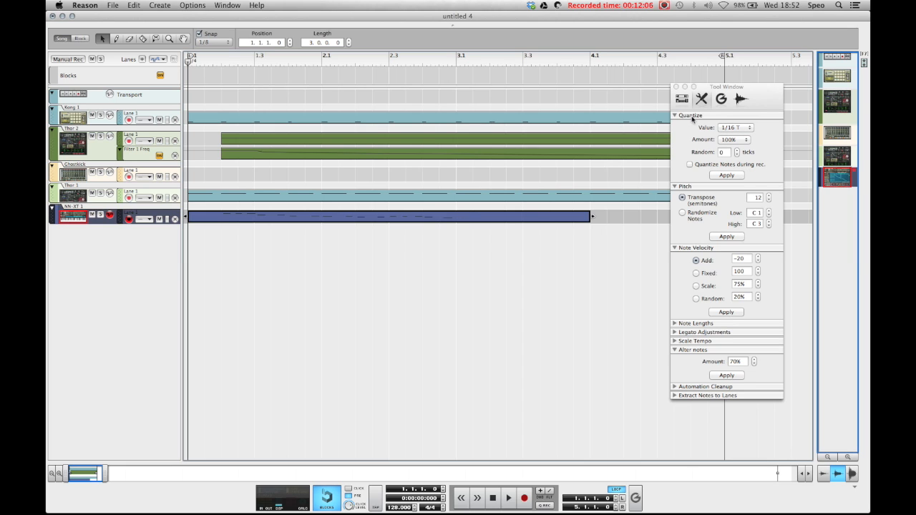
pyautogui.click(719, 176)
pyautogui.press('space')
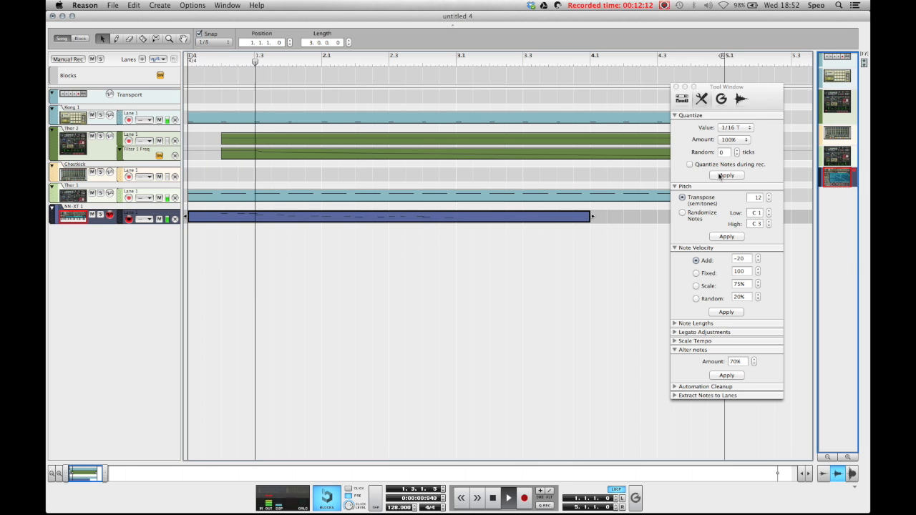
pyautogui.press('space')
# - Quantize the NN-XT clip to 1/8 T at 100% and play it back
pyautogui.click(731, 128)
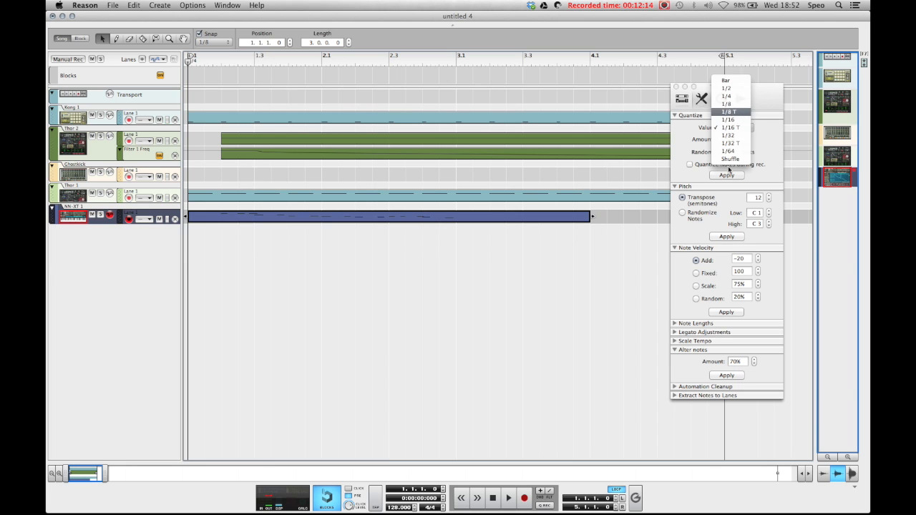
pyautogui.click(731, 120)
pyautogui.press('space')
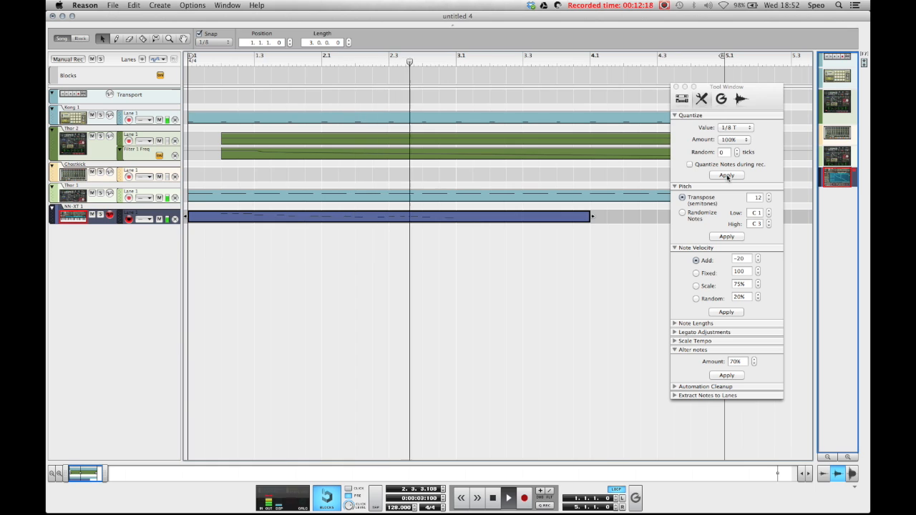
pyautogui.press('space')
# - Open the NN-XT clip's notes and lower the three C4 notes starting at 2.3.1 to B3
pyautogui.doubleClick(454, 215)
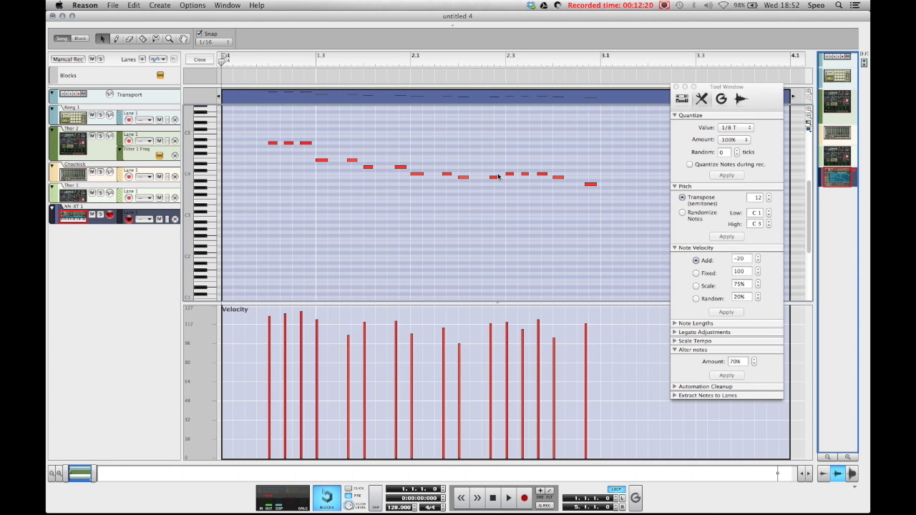
pyautogui.moveTo(506, 163); pyautogui.dragTo(548, 184)
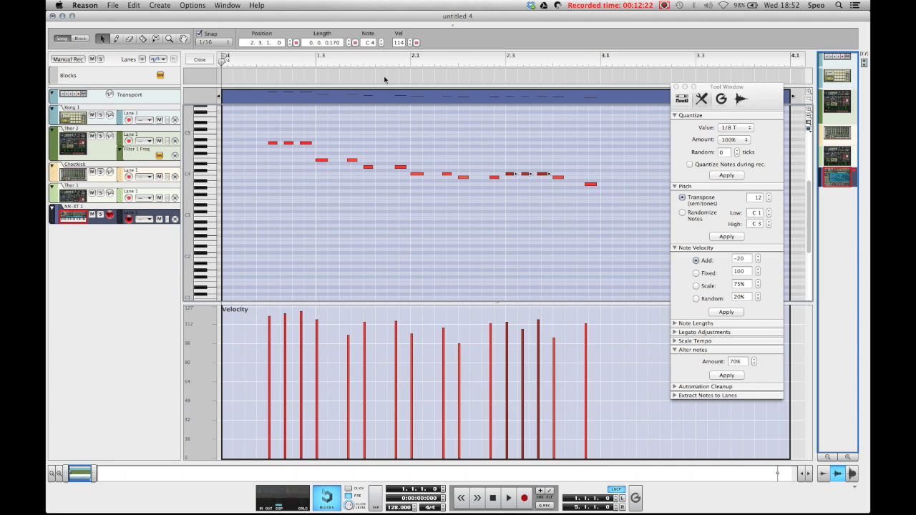
pyautogui.click(382, 46)
pyautogui.click(381, 46)
pyautogui.click(382, 46)
pyautogui.click(381, 40)
pyautogui.click(381, 41)
pyautogui.press('space')
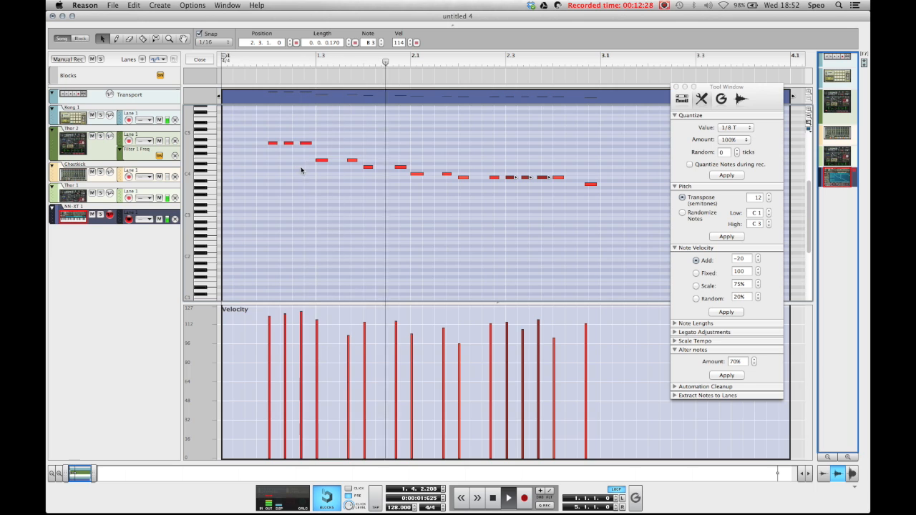
pyautogui.press('space')
# - Raise the B3 note at 2.4.1 to C4
pyautogui.click(560, 174)
pyautogui.click(558, 177)
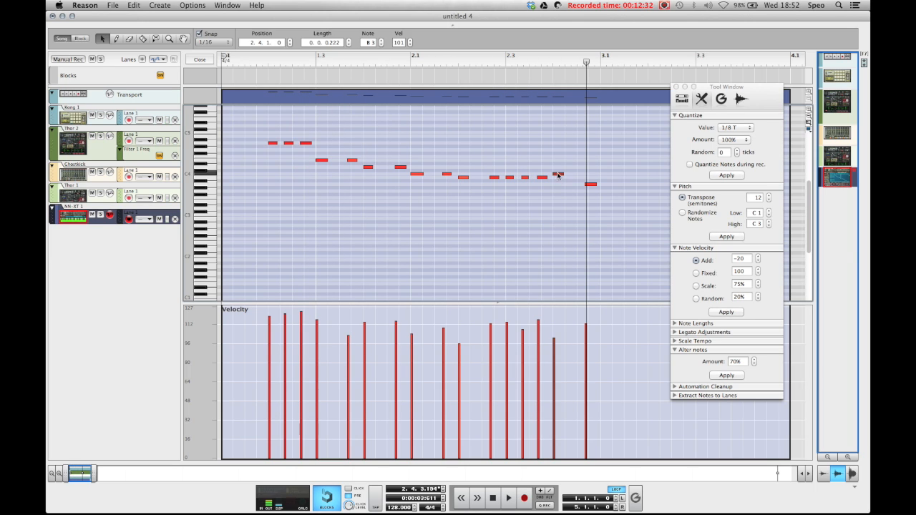
pyautogui.press('space')
pyautogui.click(492, 64)
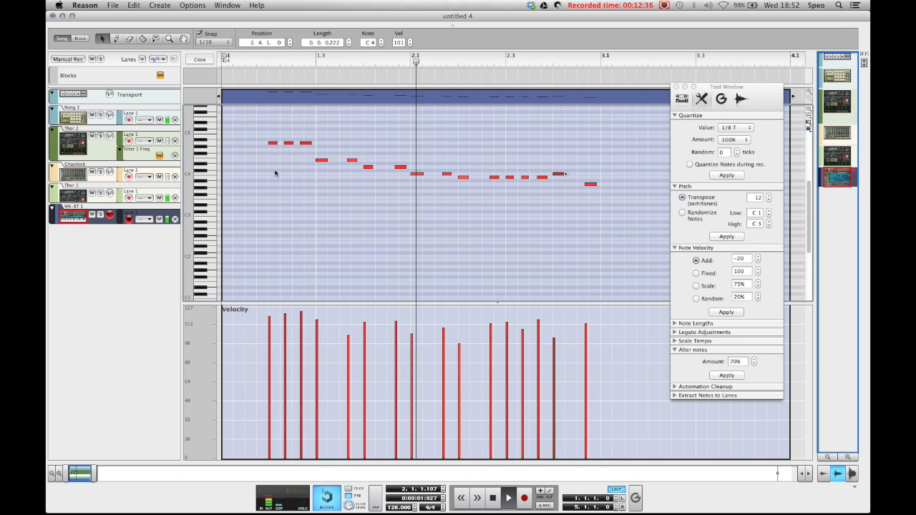
# - Check the edited NN-XT notes during playback, return to the song start and close the clip's note editor
pyautogui.click(422, 174)
pyautogui.click(324, 159)
pyautogui.click(325, 174)
pyautogui.press('space')
pyautogui.hotkey('shift', 'Return')
pyautogui.click(367, 166)
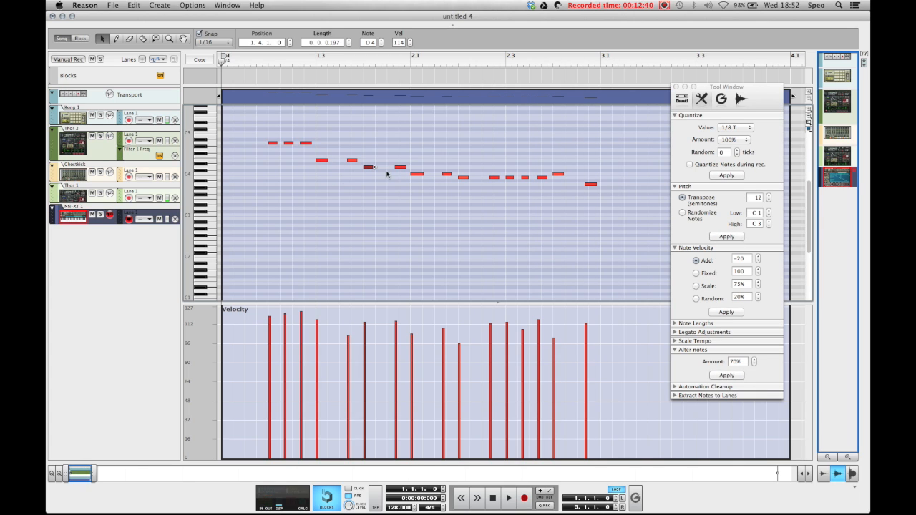
pyautogui.click(199, 59)
# - Switch to the Perc Drop song and show its sequencer
pyautogui.click(289, 236)
pyautogui.hotkey('ctrl', 'Down')
pyautogui.click(602, 150)
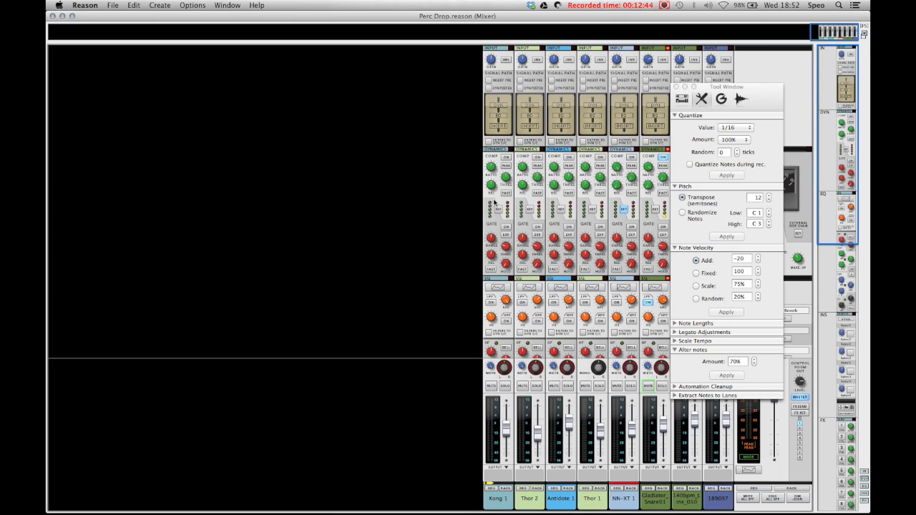
pyautogui.press('F7')
# - Play the Perc Drop arrangement from bar 3 for reference and return the playhead to bar 1
pyautogui.press('space')
pyautogui.press('space')
pyautogui.click(321, 63)
pyautogui.press('space')
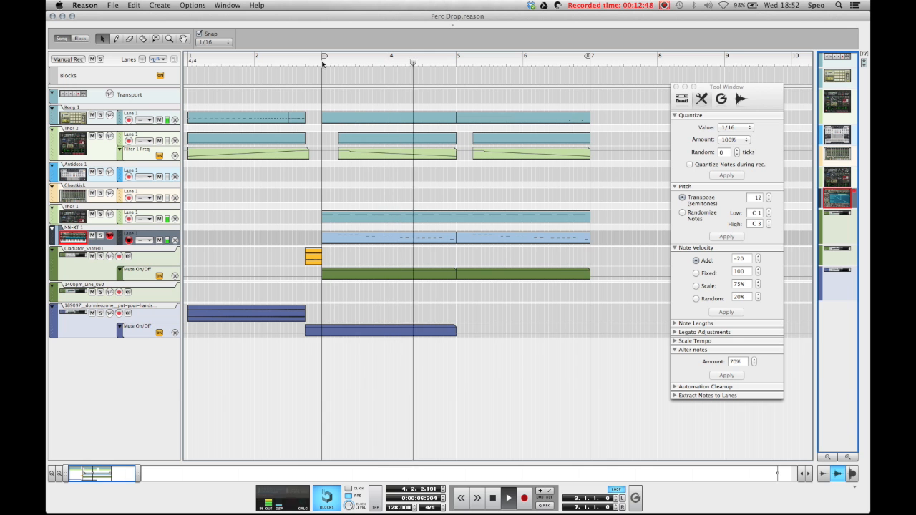
pyautogui.press('space')
pyautogui.click(191, 63)
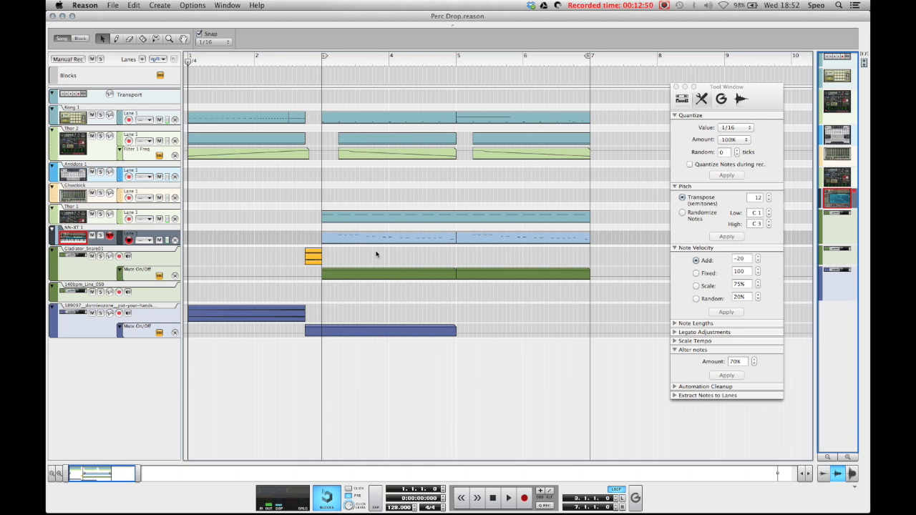
# - Switch back to the untitled 4 song and show its whole loop region in the sequencer
pyautogui.hotkey('ctrl', 'Down')
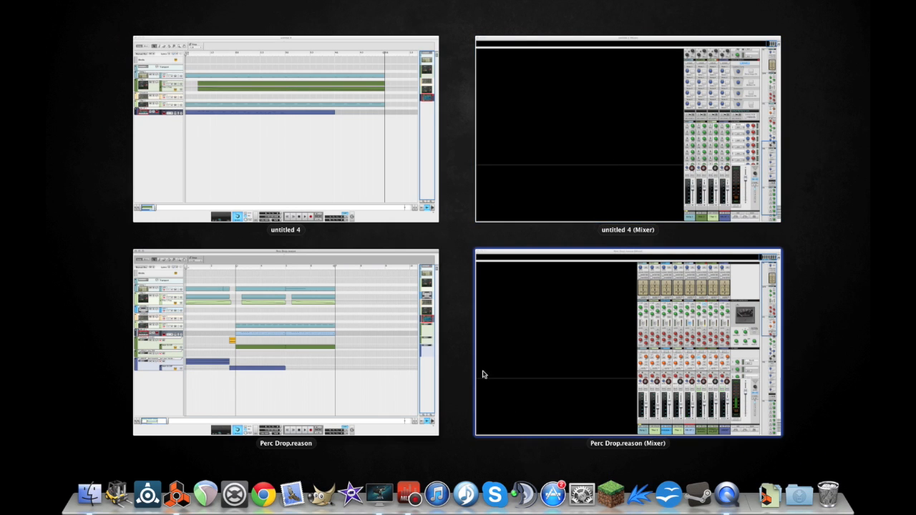
pyautogui.click(368, 200)
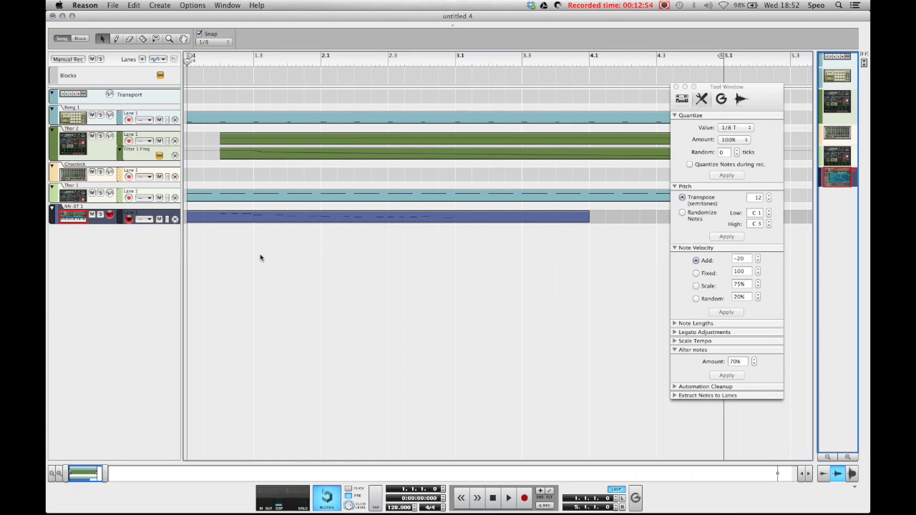
pyautogui.moveTo(105, 473)
pyautogui.mouseDown()
pyautogui.moveTo(92, 474)
pyautogui.moveTo(108, 473)
pyautogui.mouseUp()
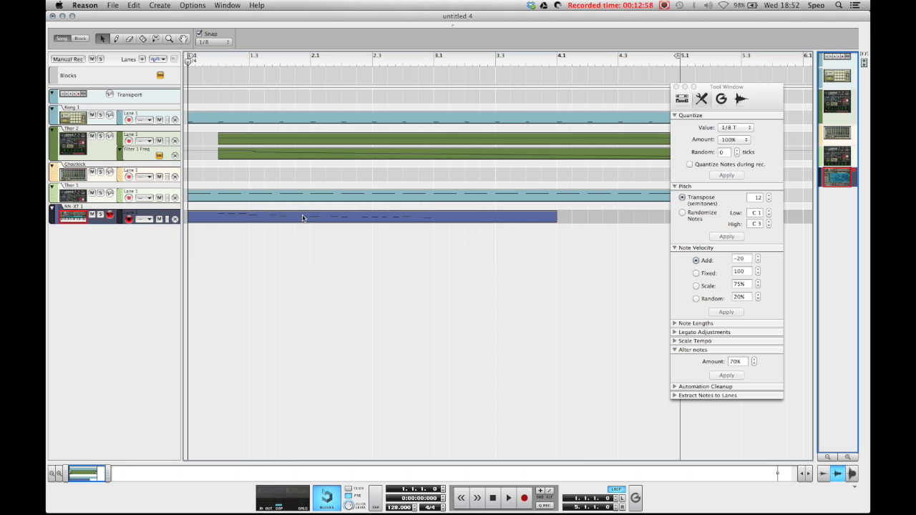
# - Open the NN-XT clip and set the velocity of all its notes to 100
pyautogui.doubleClick(301, 217)
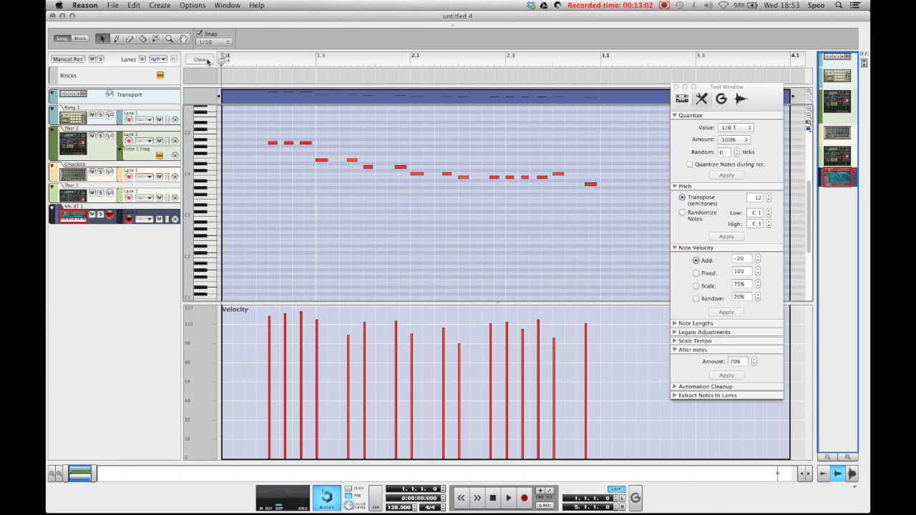
pyautogui.press('super+a')
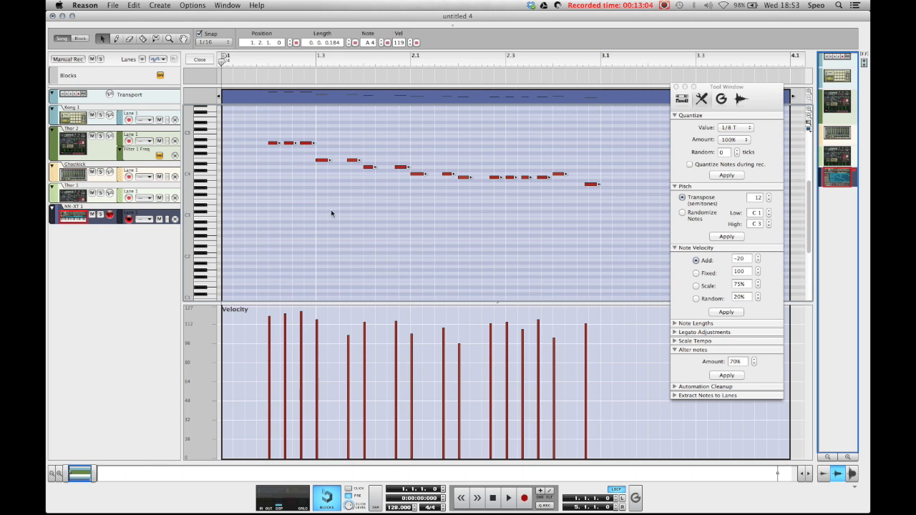
pyautogui.click(417, 43)
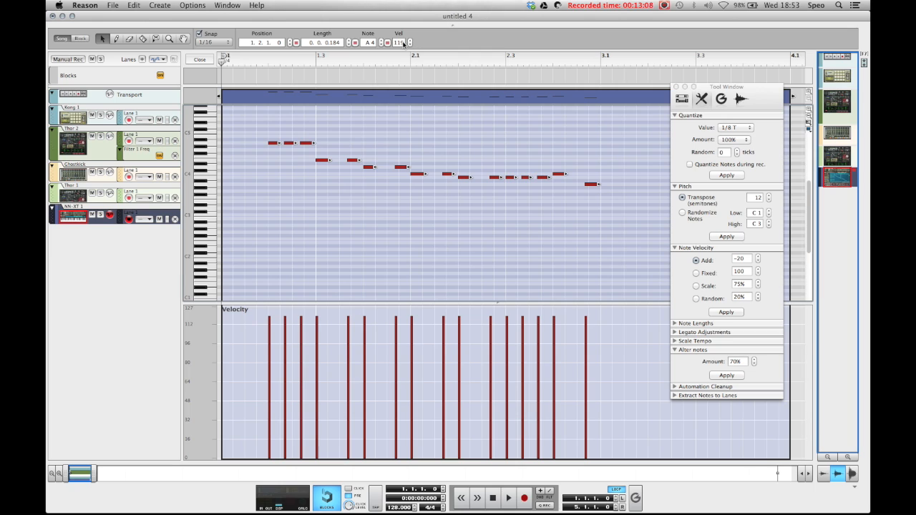
pyautogui.doubleClick(399, 43)
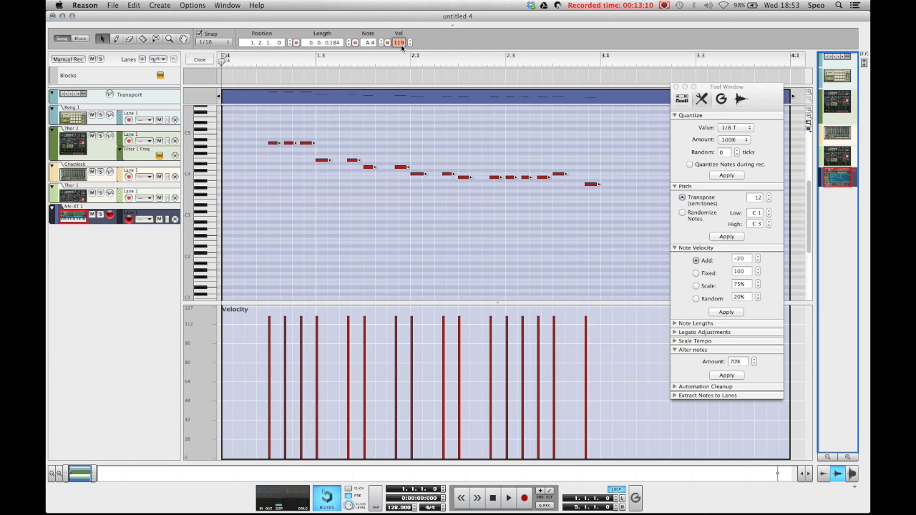
pyautogui.write('100')
pyautogui.press('Return')
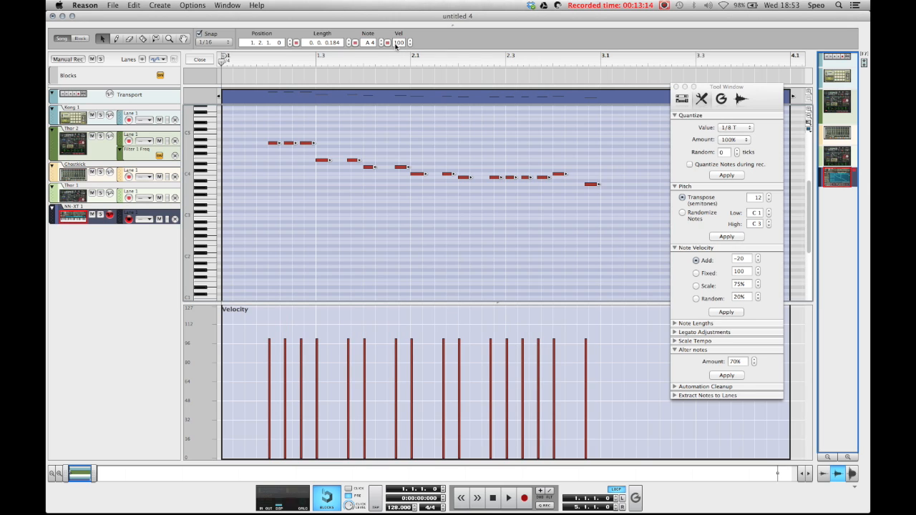
# - Make all NN-XT notes equally long, shorten them to 0.0.0.120 with snap at 1/32, and play the result
pyautogui.click(356, 43)
pyautogui.moveTo(323, 160); pyautogui.dragTo(319, 166)
pyautogui.click(203, 44)
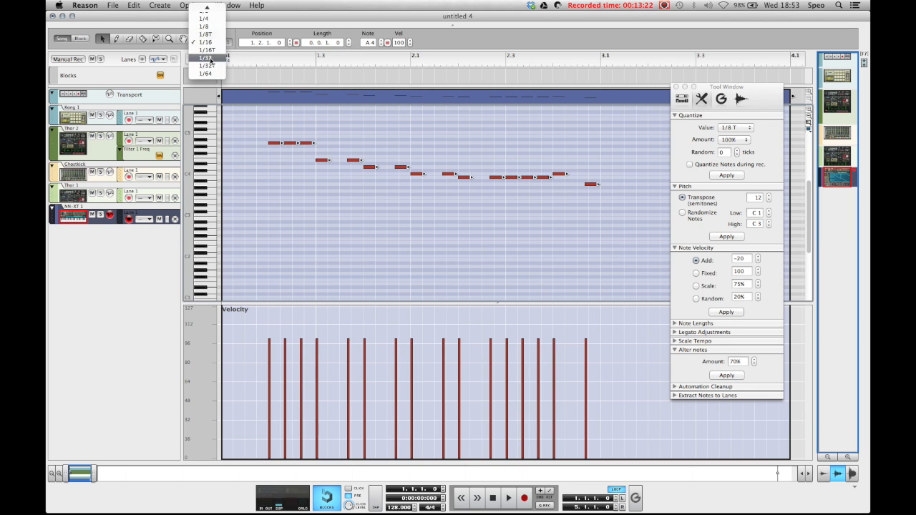
pyautogui.click(207, 63)
pyautogui.moveTo(328, 163); pyautogui.dragTo(321, 165)
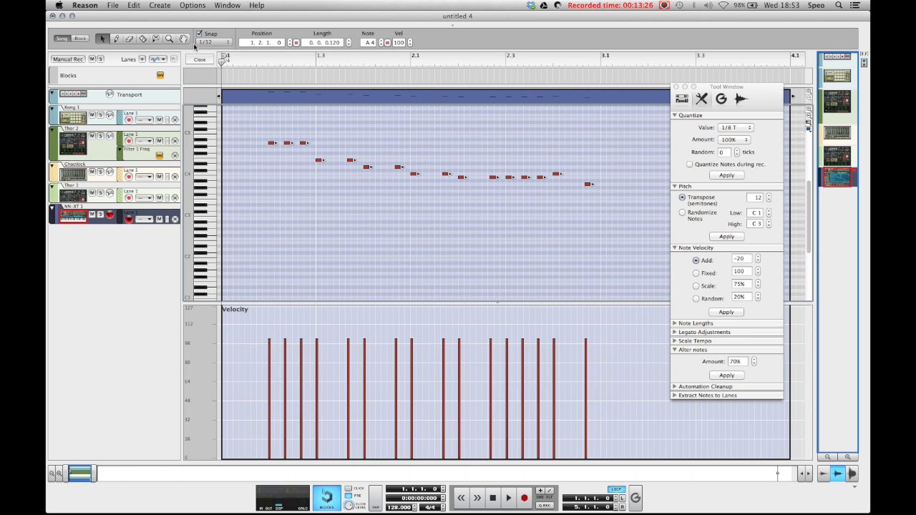
pyautogui.click(206, 43)
pyautogui.click(211, 42)
pyautogui.press('space')
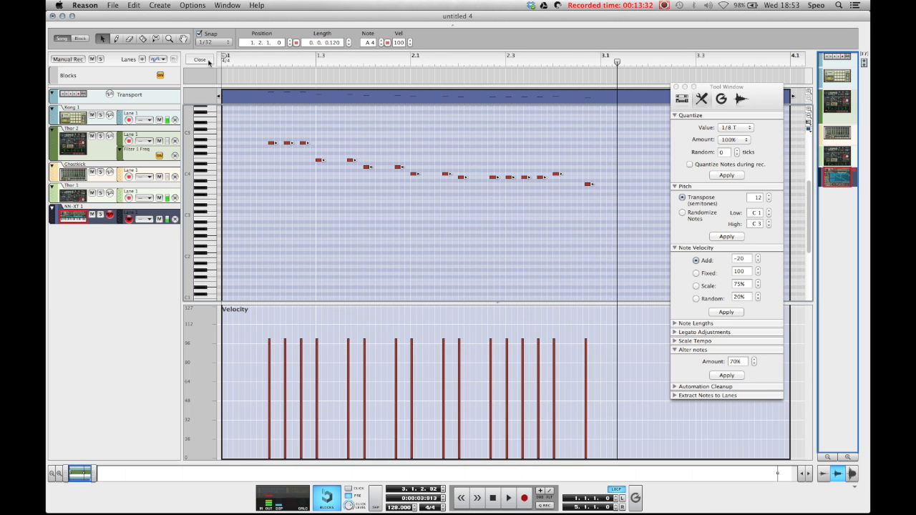
# - Close the note editor, split the NN-XT clip at bar 3 and delete the second part
pyautogui.click(199, 59)
pyautogui.press('r')
pyautogui.click(437, 217)
pyautogui.press('q')
pyautogui.click(437, 217)
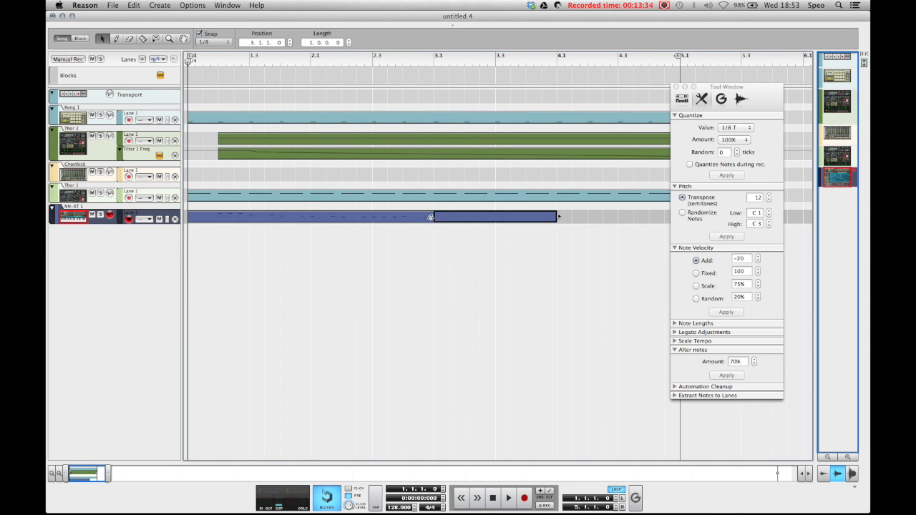
pyautogui.press('Delete')
# - Duplicate the two-bar NN-XT clip to bar 3 and close the Tool Window
pyautogui.moveTo(396, 219); pyautogui.dragTo(585, 218)
pyautogui.moveTo(74, 482); pyautogui.dragTo(57, 480)
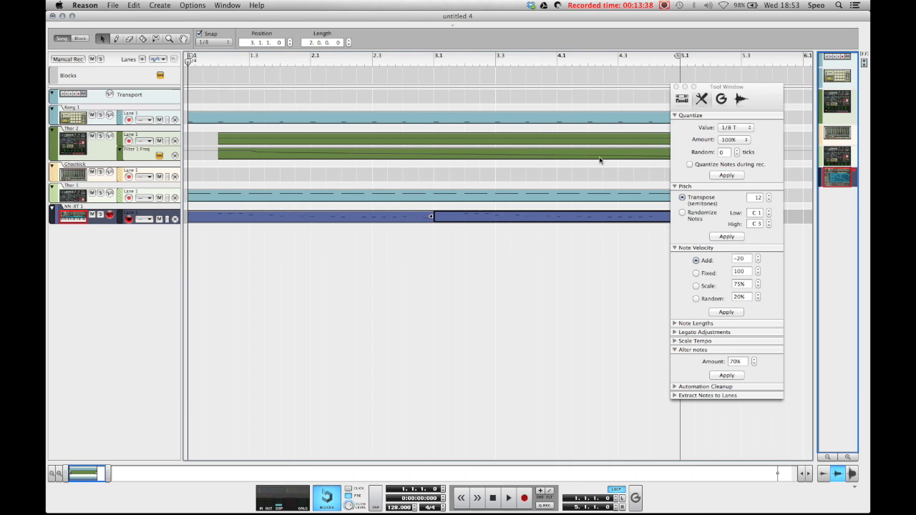
pyautogui.click(675, 87)
pyautogui.click(549, 105)
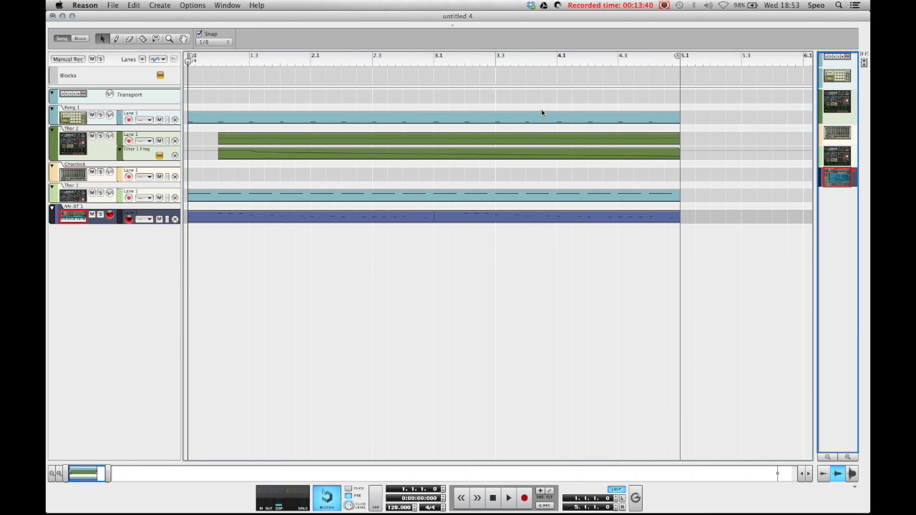
# - Duplicate all four-bar clips to bar 5 and move the loop to run from bar 5 to bar 9
pyautogui.doubleClick(530, 122)
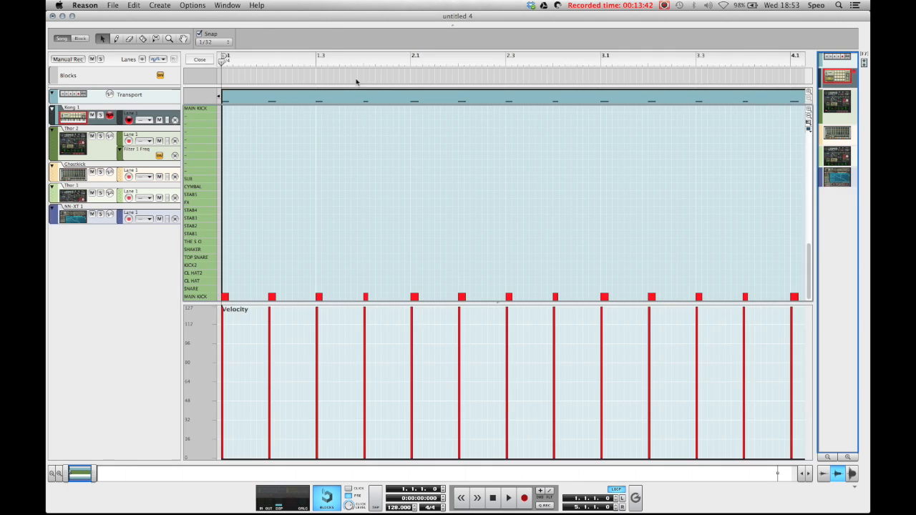
pyautogui.click(204, 59)
pyautogui.moveTo(108, 474); pyautogui.dragTo(144, 474)
pyautogui.press('super+a')
pyautogui.moveTo(255, 215); pyautogui.dragTo(502, 207)
pyautogui.keyDown('alt'); pyautogui.click(433, 64); pyautogui.keyUp('alt')
pyautogui.moveTo(451, 63); pyautogui.dragTo(679, 69)
# - Open the second Kong clip and copy all its main kick notes to the CYMBAL row
pyautogui.doubleClick(638, 118)
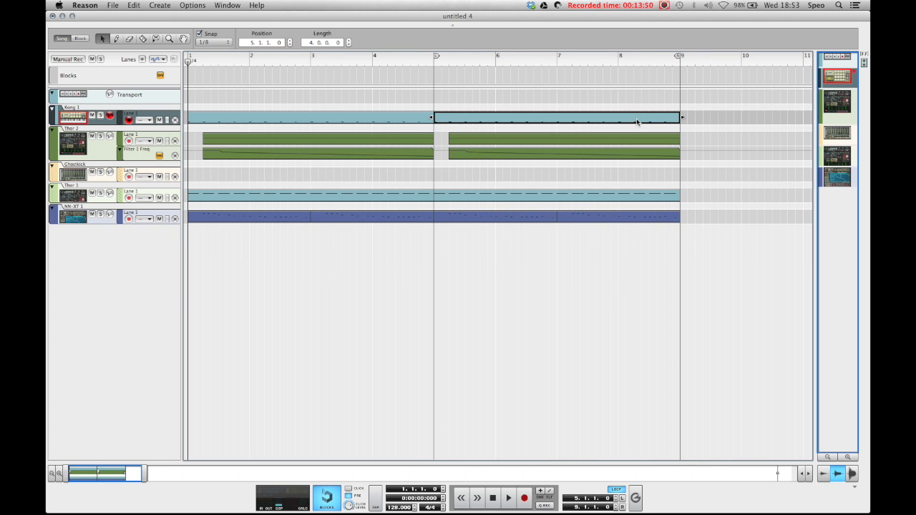
pyautogui.press('super+a')
pyautogui.moveTo(227, 297); pyautogui.dragTo(230, 190)
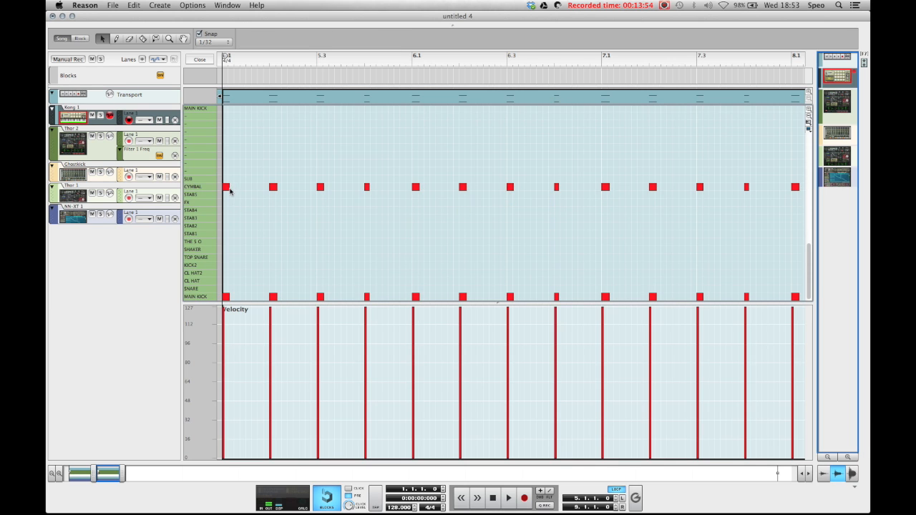
# - Select all the copied cymbal notes and set their velocity to 100
pyautogui.moveTo(123, 473); pyautogui.dragTo(142, 473)
pyautogui.moveTo(613, 255); pyautogui.dragTo(214, 166)
pyautogui.doubleClick(400, 42)
pyautogui.write('100')
pyautogui.press('Return')
# - Play the song from just before bar 5 and set the cymbal notes' velocity to 80
pyautogui.press('space')
pyautogui.moveTo(242, 60); pyautogui.dragTo(568, 60)
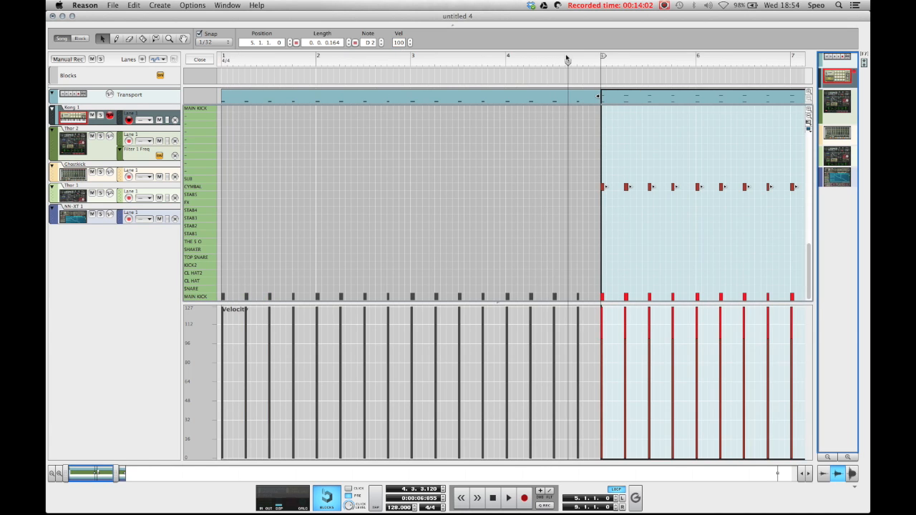
pyautogui.press('space')
pyautogui.moveTo(96, 474); pyautogui.dragTo(114, 474)
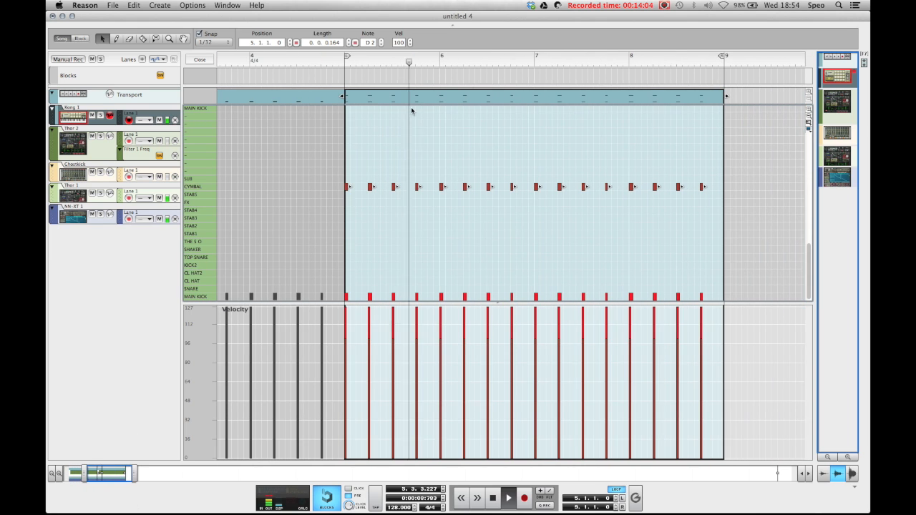
pyautogui.doubleClick(399, 44)
pyautogui.write('80')
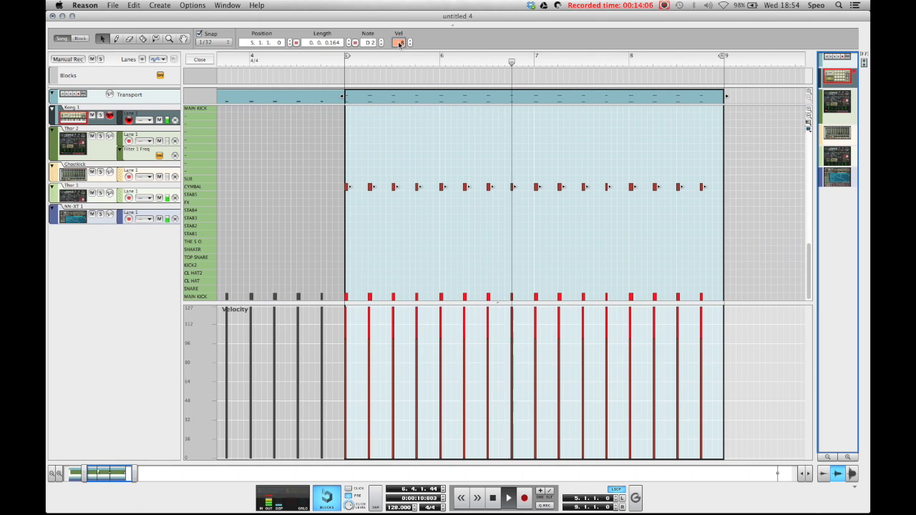
pyautogui.press('Return')
pyautogui.press('space')
# - Copy the main kick notes to the TOP SNARE row starting at 5.1.4 and play the result
pyautogui.click(339, 63)
pyautogui.moveTo(337, 279); pyautogui.dragTo(734, 296)
pyautogui.moveTo(346, 297); pyautogui.dragTo(366, 258)
pyautogui.press('space')
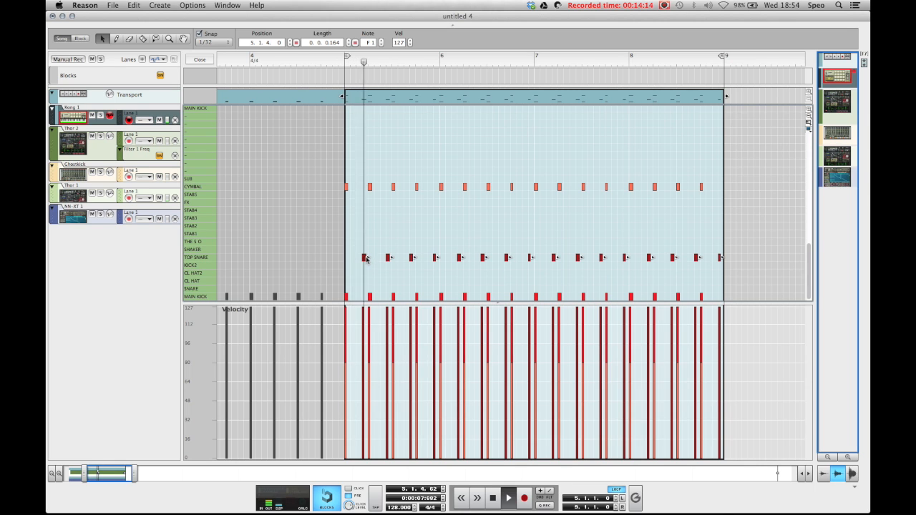
pyautogui.press('space')
# - Move the second top snare note to 5.2.3 and place the playhead just before bar 5
pyautogui.click(390, 259)
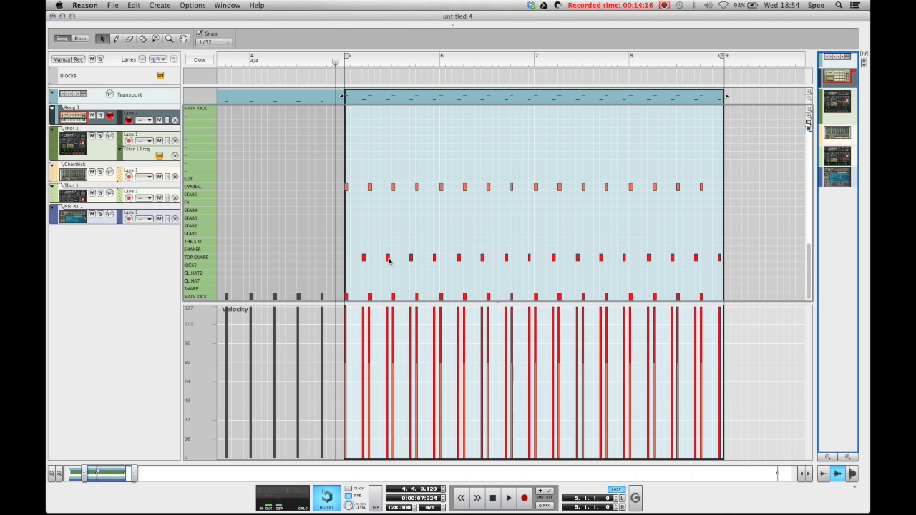
pyautogui.moveTo(388, 261); pyautogui.dragTo(383, 259)
pyautogui.moveTo(381, 65); pyautogui.dragTo(342, 64)
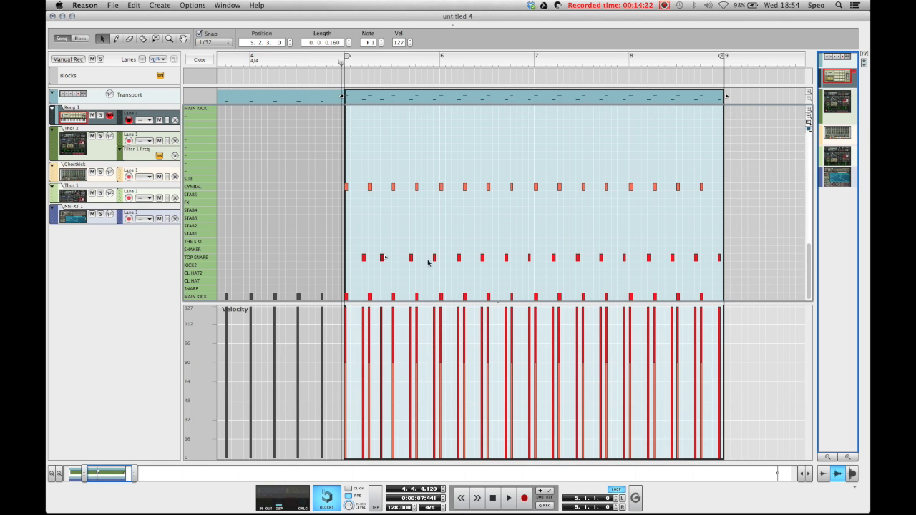
# - Delete the surplus top snare notes beyond the bar 5 pattern and copy that four-note pattern to 6.1.4
pyautogui.moveTo(433, 258); pyautogui.dragTo(776, 264)
pyautogui.press('Delete')
pyautogui.moveTo(498, 265); pyautogui.dragTo(459, 259)
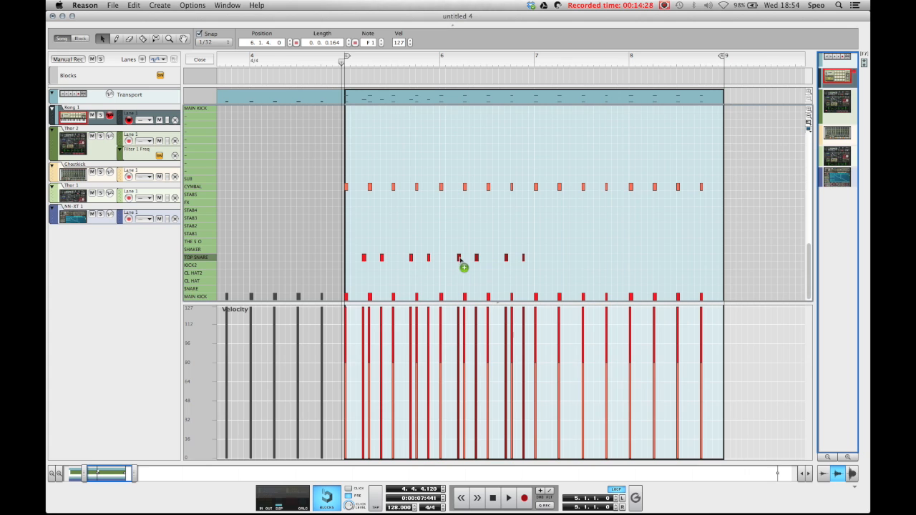
# - Copy the two-bar top snare pattern to 7.1.4 and start playback
pyautogui.moveTo(584, 237); pyautogui.dragTo(360, 262)
pyautogui.moveTo(458, 259); pyautogui.dragTo(553, 257)
pyautogui.press('space')
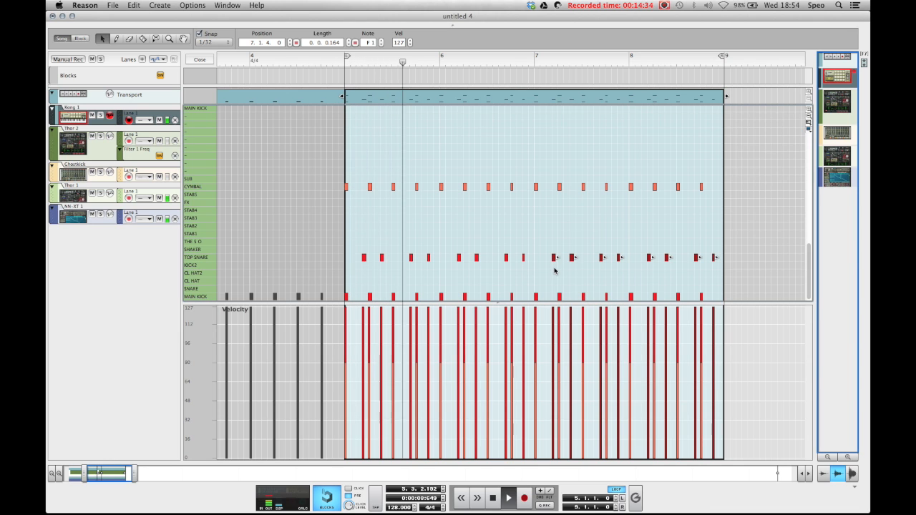
# - Close the Kong note editor, review the whole arrangement during playback and return the playhead to bar 1
pyautogui.click(201, 60)
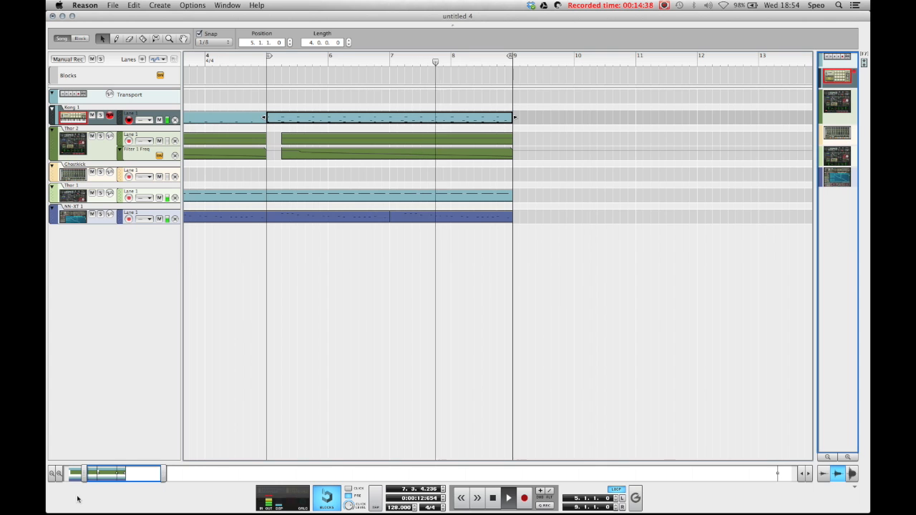
pyautogui.moveTo(84, 473); pyautogui.dragTo(64, 472)
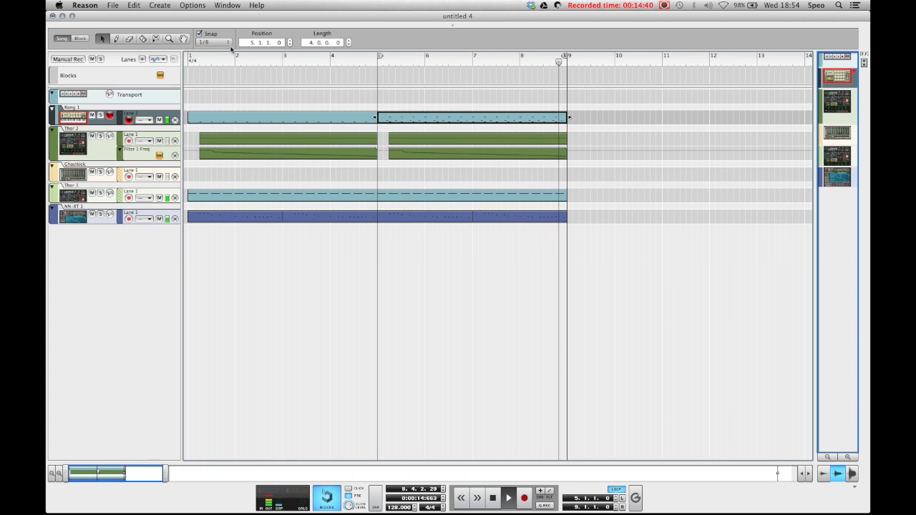
pyautogui.press('space')
pyautogui.click(395, 294)
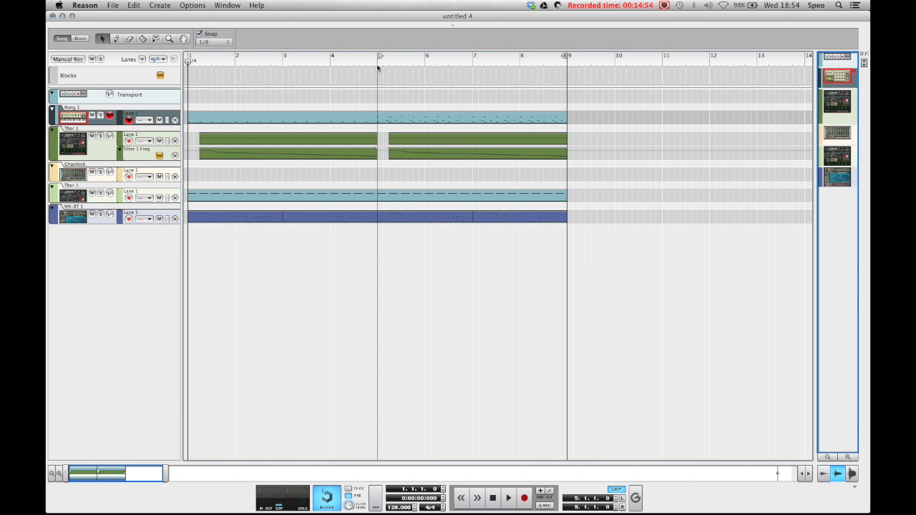
pyautogui.click(663, 7)
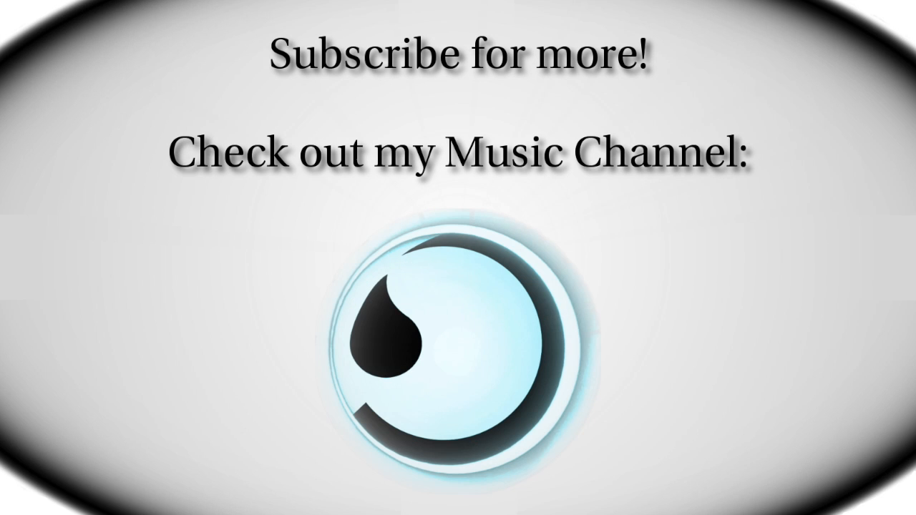